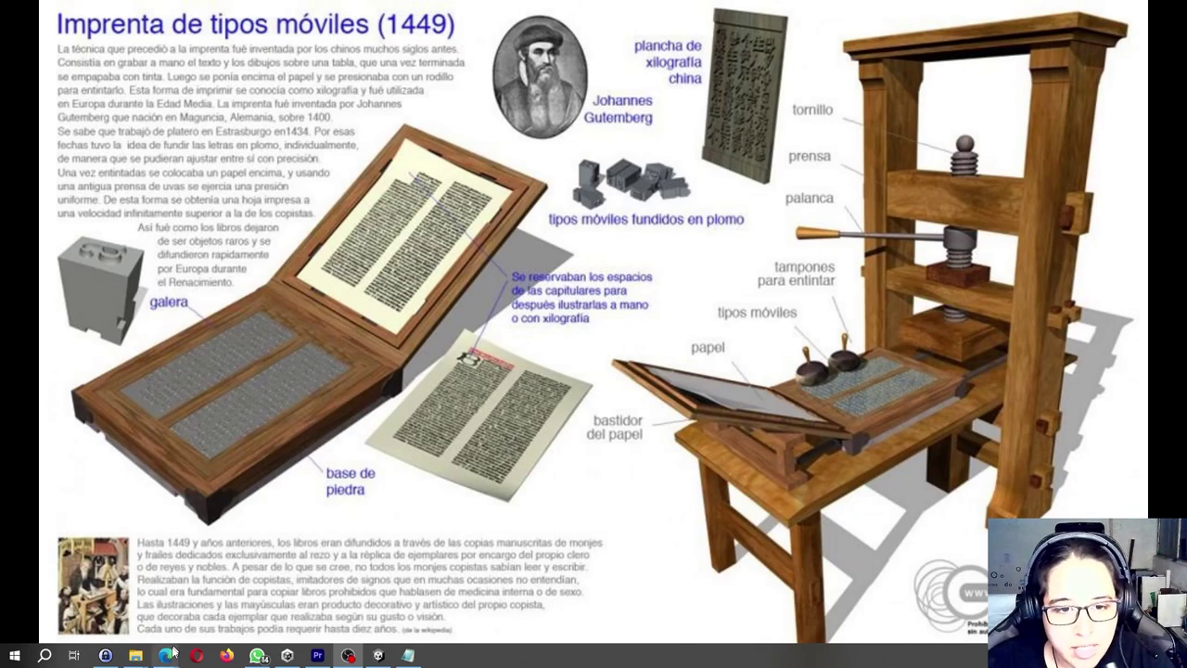
# Bring the Unity support article to the front in Edge and scroll down through it
pyautogui.moveTo(168, 657)
pyautogui.click(333, 603)
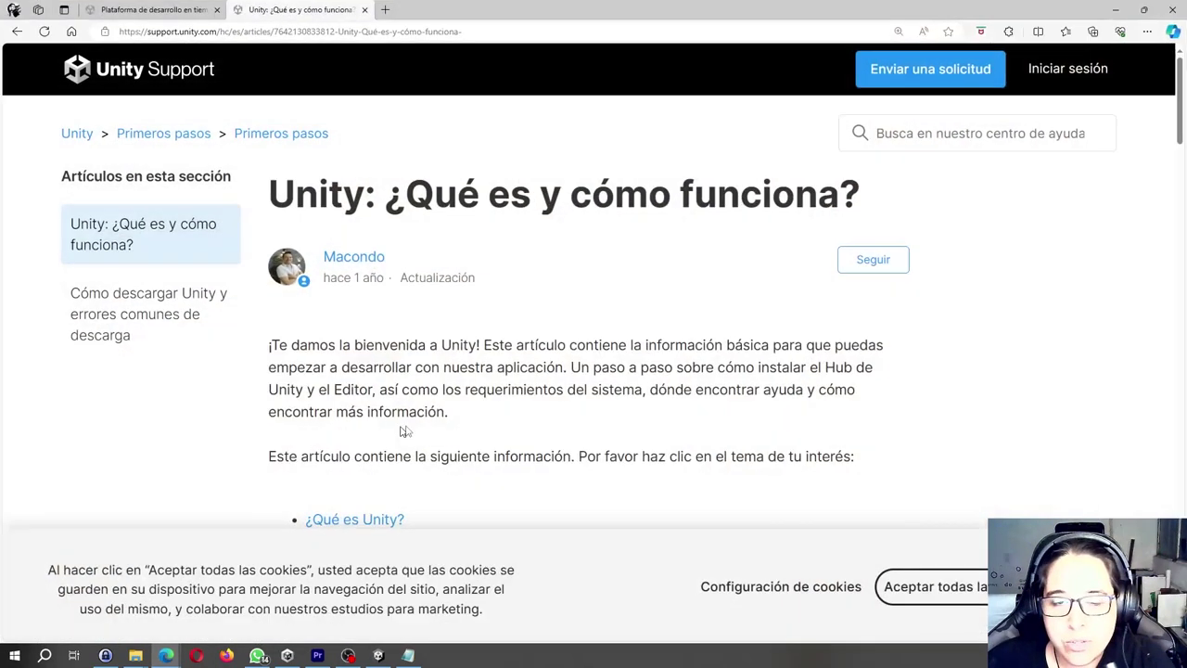
pyautogui.scroll(-1, 623, 298)
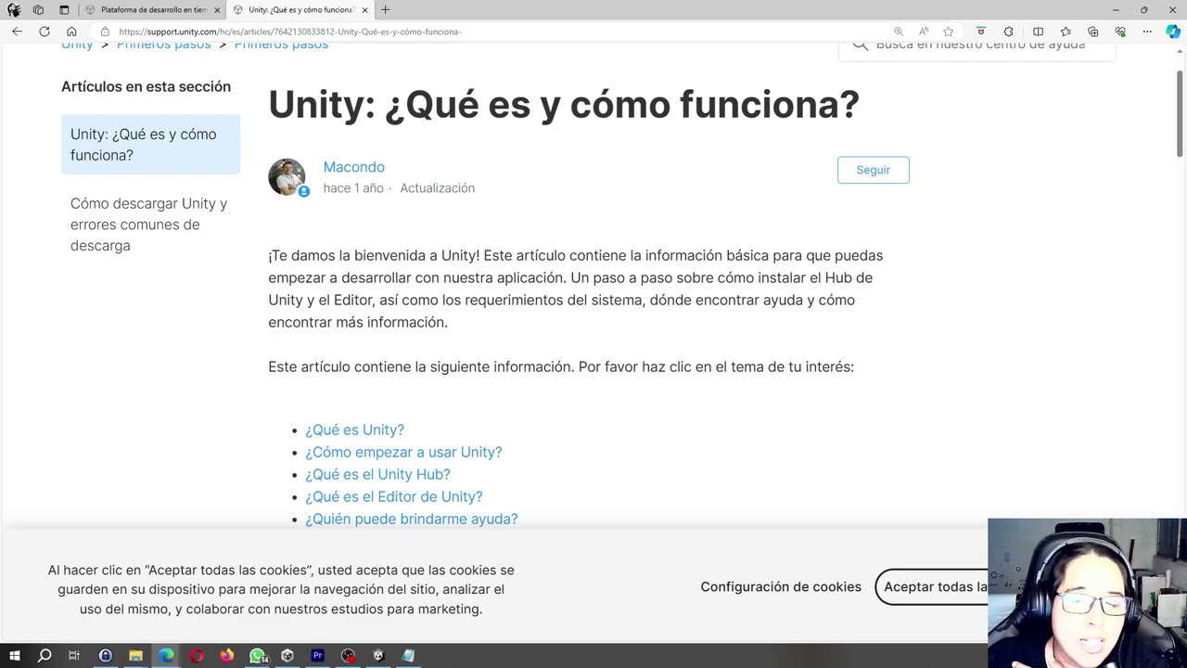
pyautogui.scroll(-1, 589, 287)
pyautogui.scroll(-2, 589, 287)
pyautogui.scroll(-1, 589, 288)
pyautogui.scroll(-1, 589, 287)
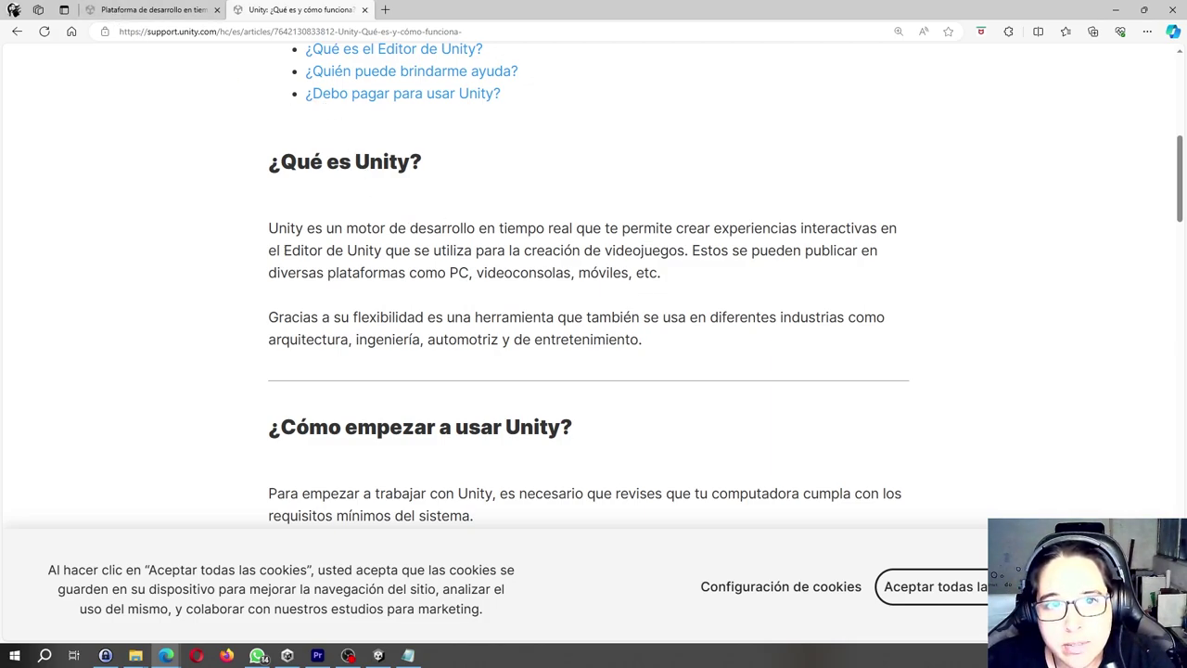
# Return to the article and highlight the '¿Qué es el Unity Hub?' heading
pyautogui.click(150, 33)
pyautogui.click(155, 425)
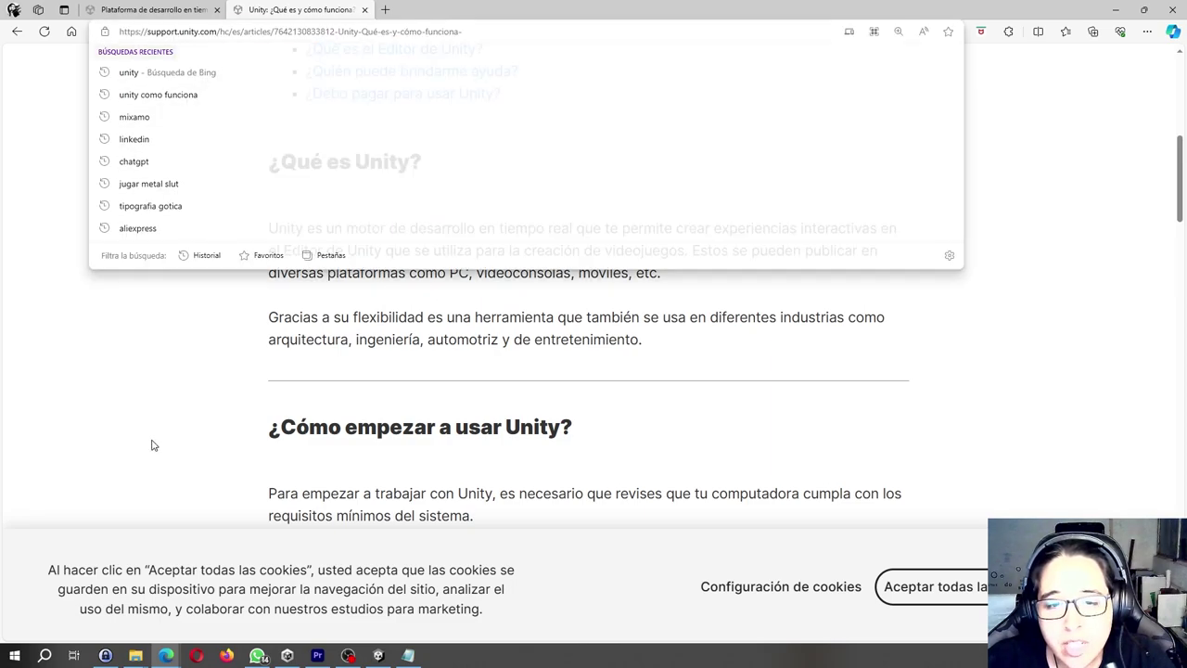
pyautogui.scroll(2, 395, 320)
pyautogui.scroll(-4, 612, 235)
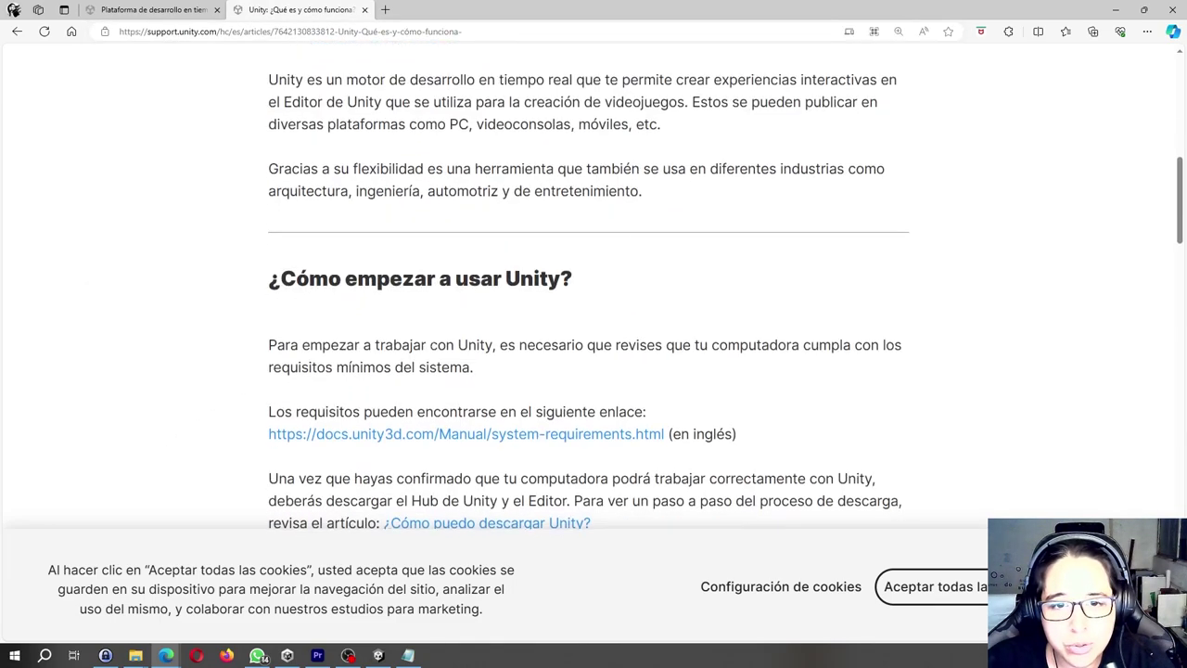
pyautogui.scroll(-1, 661, 240)
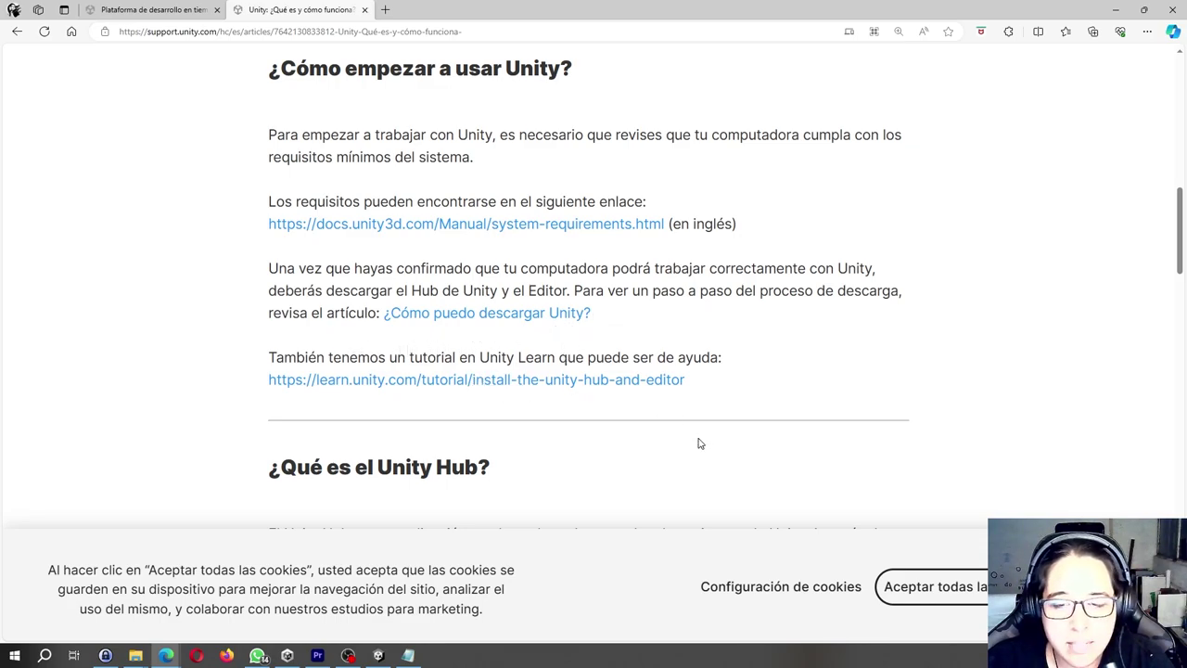
pyautogui.scroll(-4, 696, 443)
pyautogui.scroll(1, 573, 417)
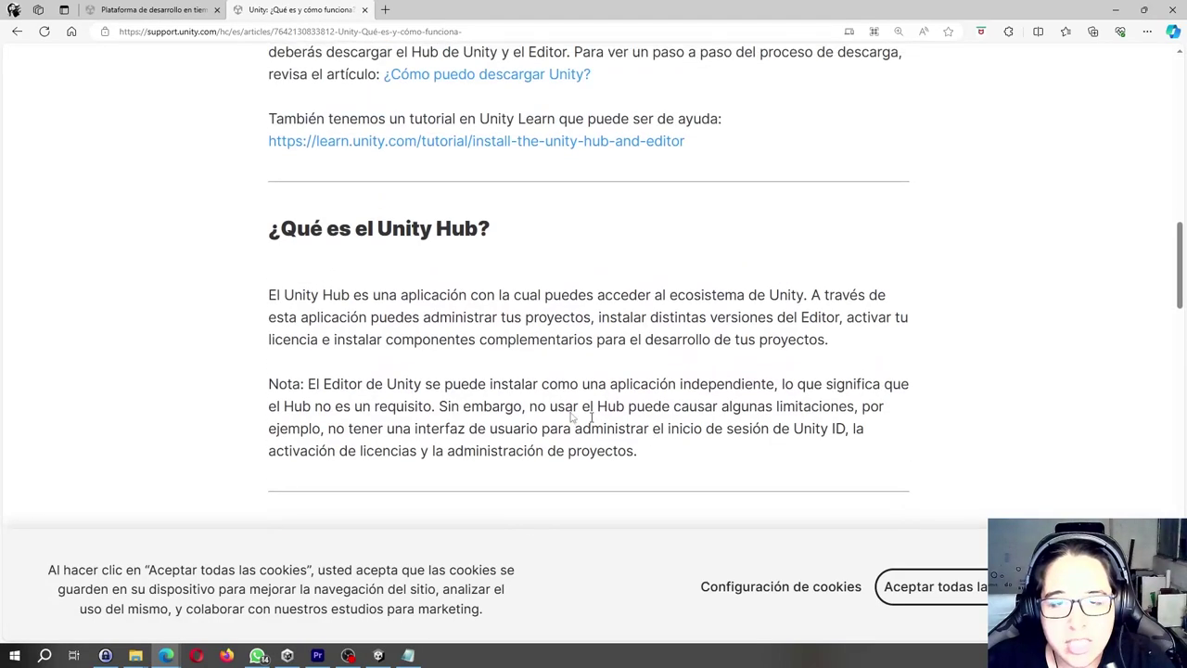
pyautogui.moveTo(237, 239)
pyautogui.mouseDown()
pyautogui.moveTo(483, 232)
pyautogui.moveTo(263, 230)
pyautogui.mouseUp()
pyautogui.click(499, 236)
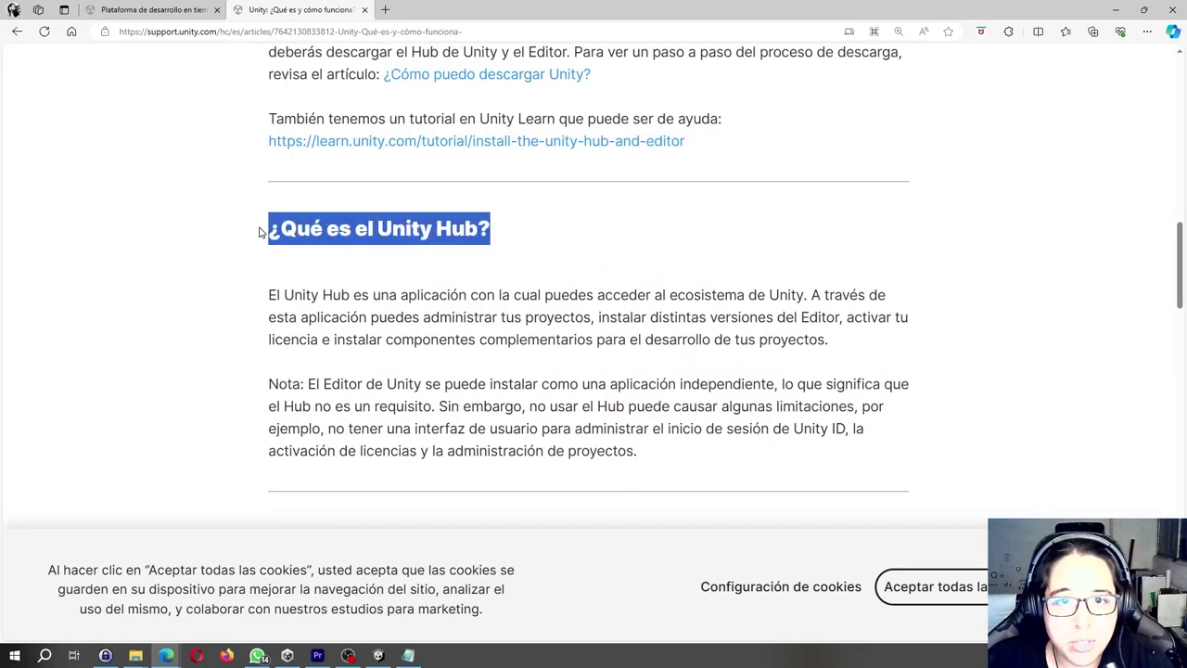
# Bring up Unity Hub's Projects list and position its window at the upper left
pyautogui.click(287, 655)
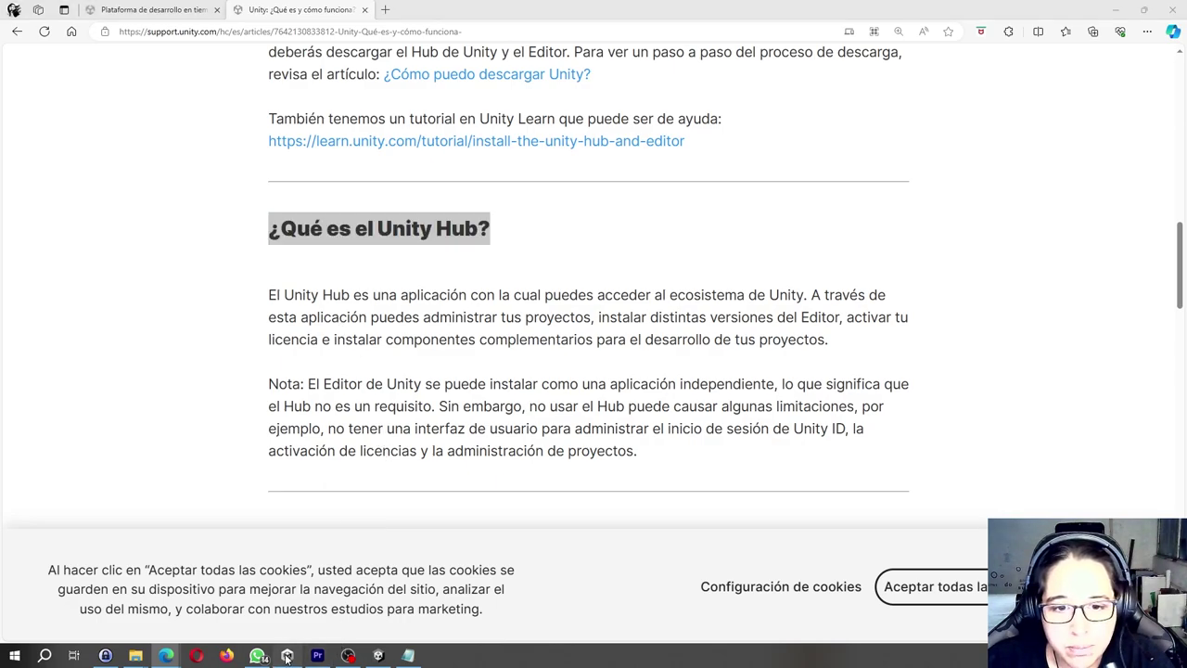
pyautogui.moveTo(481, 76); pyautogui.dragTo(854, 112)
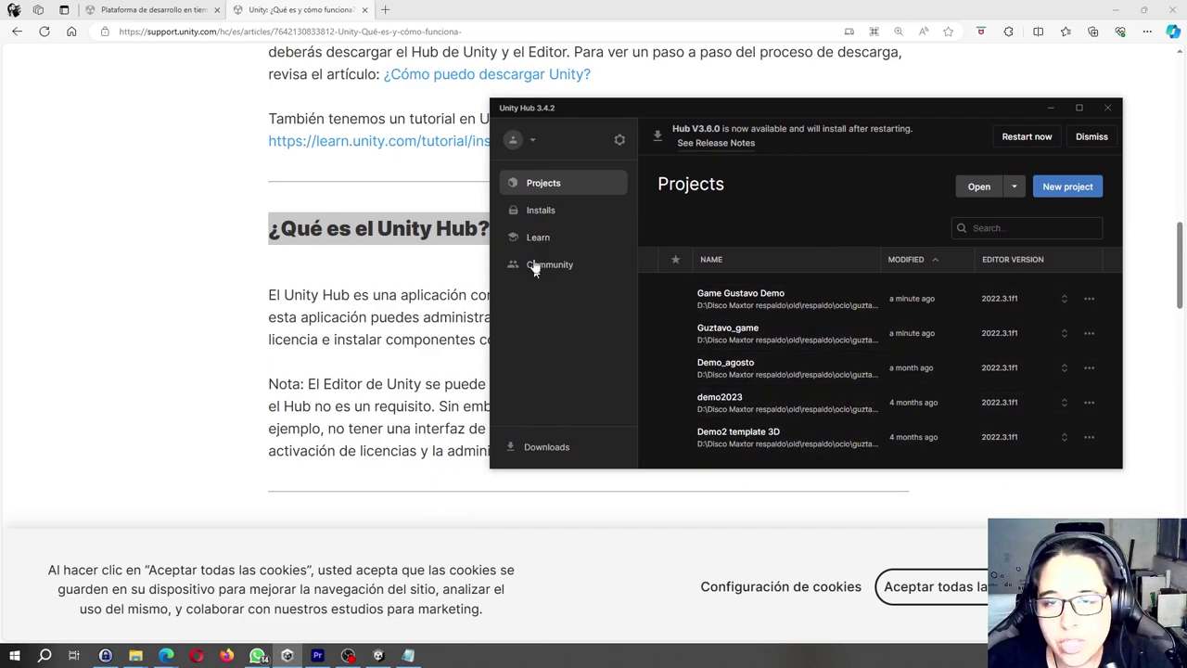
pyautogui.moveTo(659, 108); pyautogui.dragTo(636, 151)
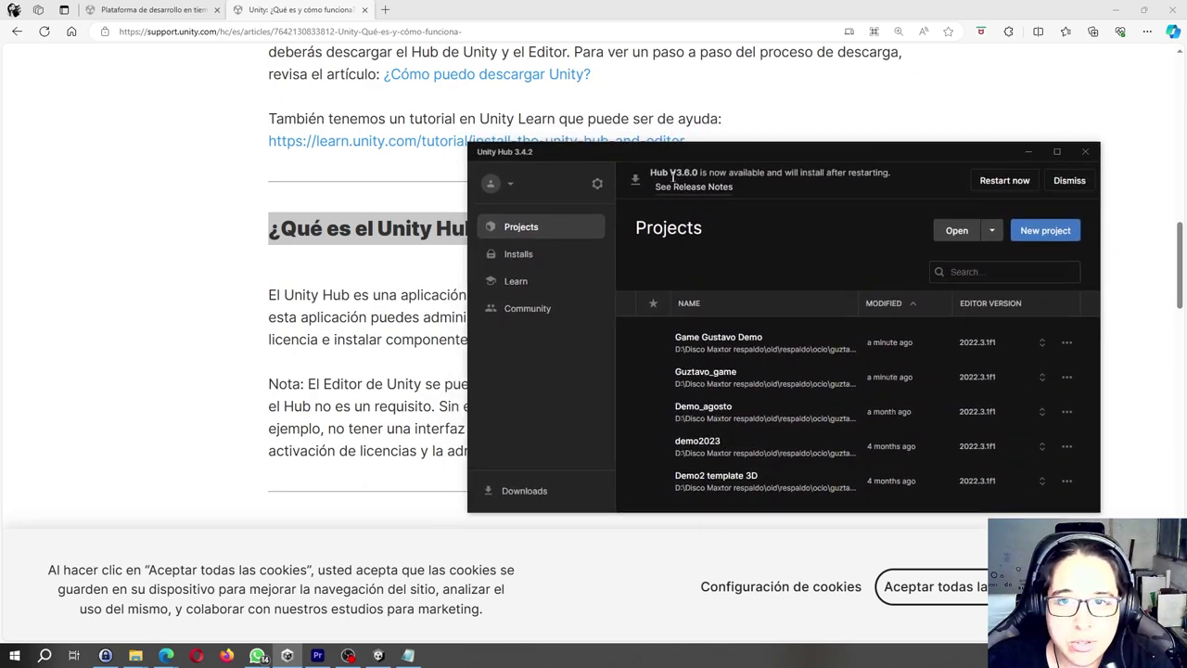
pyautogui.moveTo(652, 173); pyautogui.dragTo(687, 171)
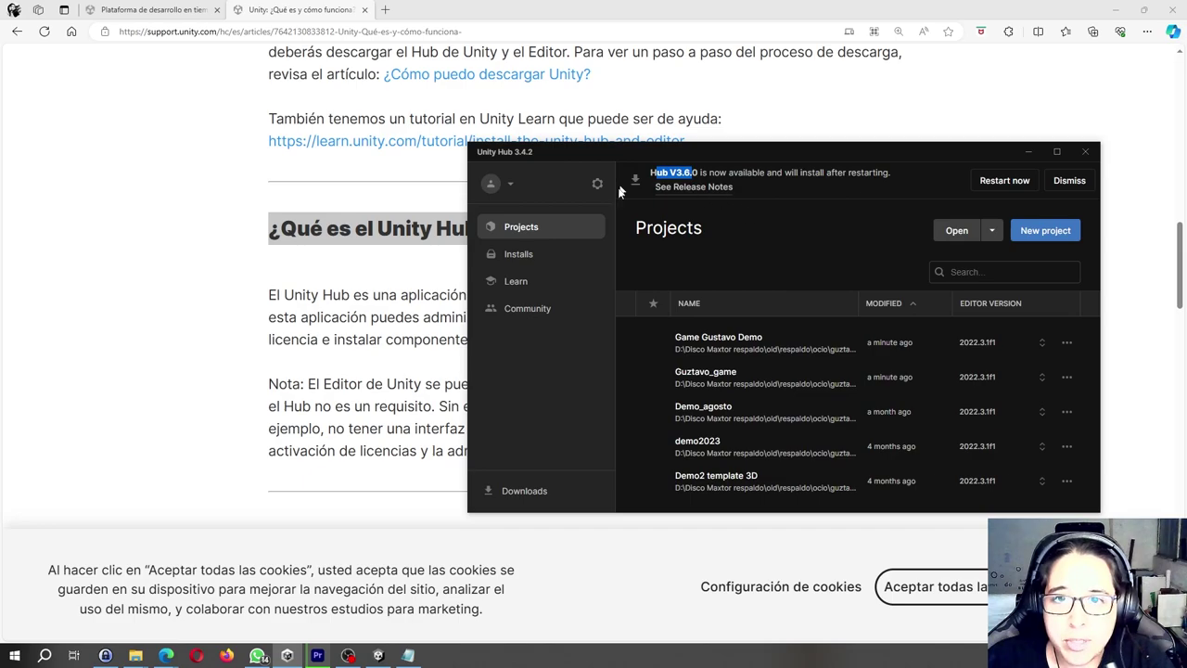
pyautogui.moveTo(533, 156); pyautogui.dragTo(549, 156)
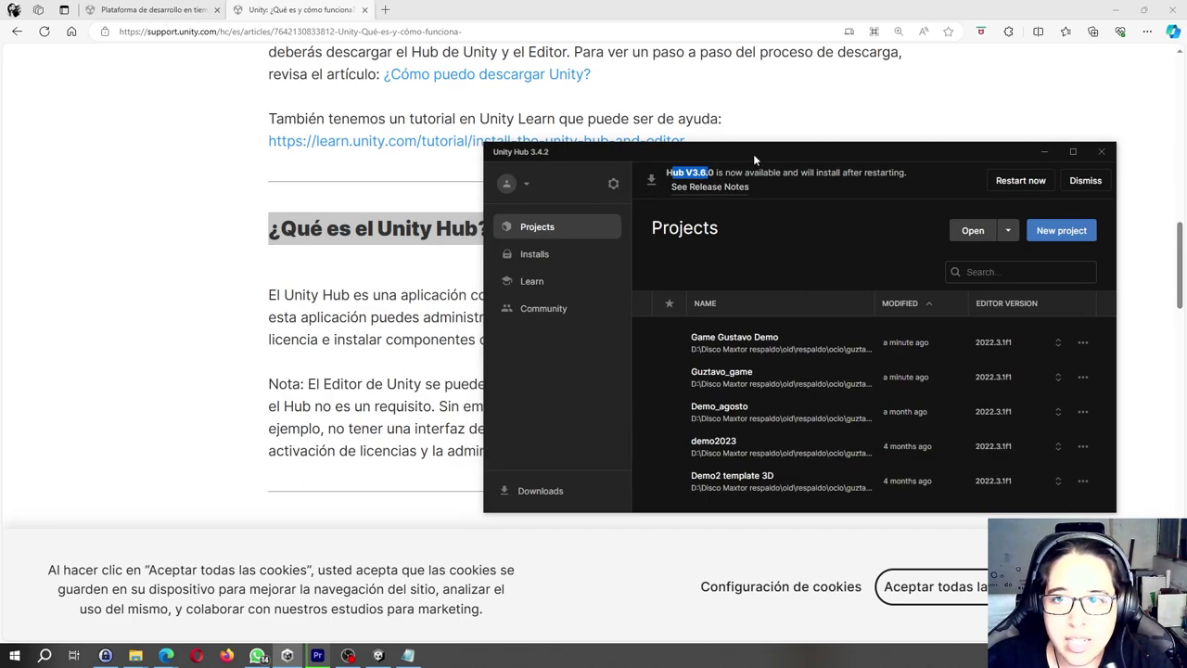
pyautogui.moveTo(753, 154); pyautogui.dragTo(751, 89)
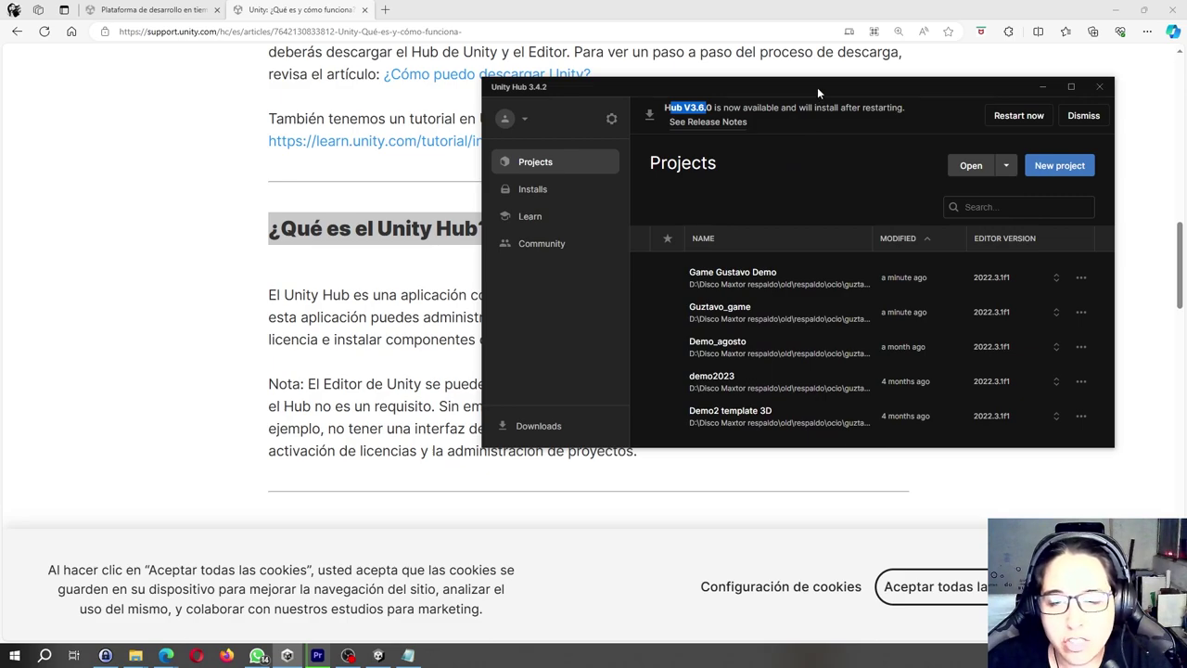
pyautogui.moveTo(817, 87)
pyautogui.mouseDown()
pyautogui.moveTo(865, 106)
pyautogui.moveTo(560, 325)
pyautogui.mouseUp()
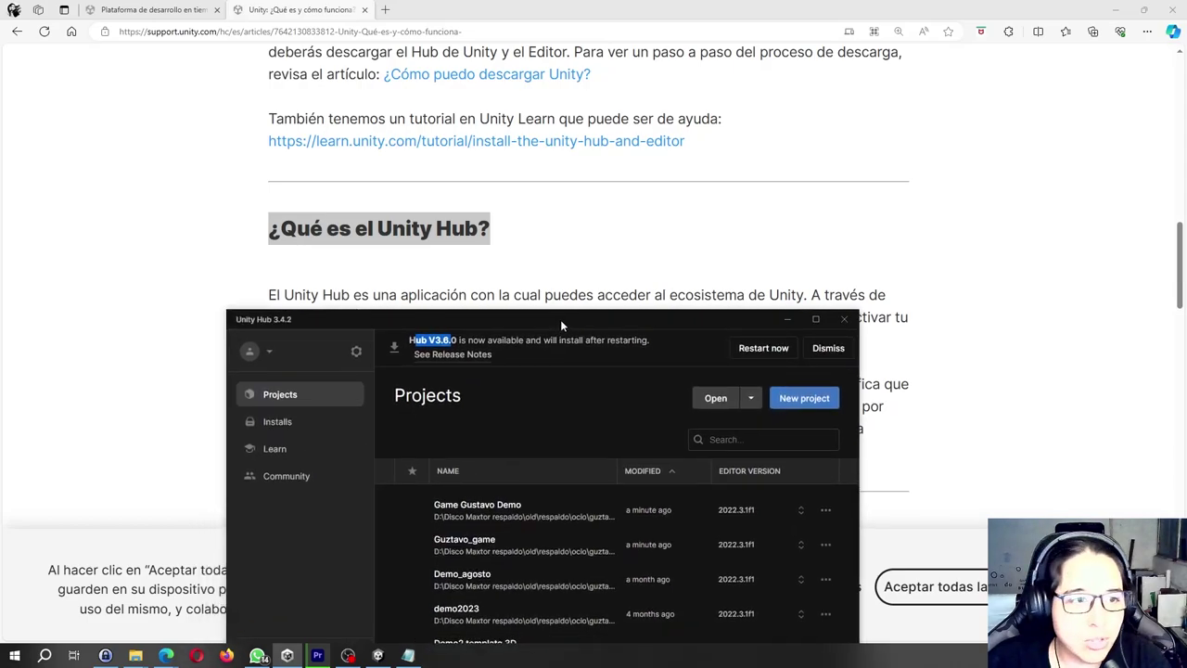
pyautogui.moveTo(561, 324)
pyautogui.mouseDown()
pyautogui.moveTo(537, 156)
pyautogui.moveTo(376, 59)
pyautogui.moveTo(378, 82)
pyautogui.mouseUp()
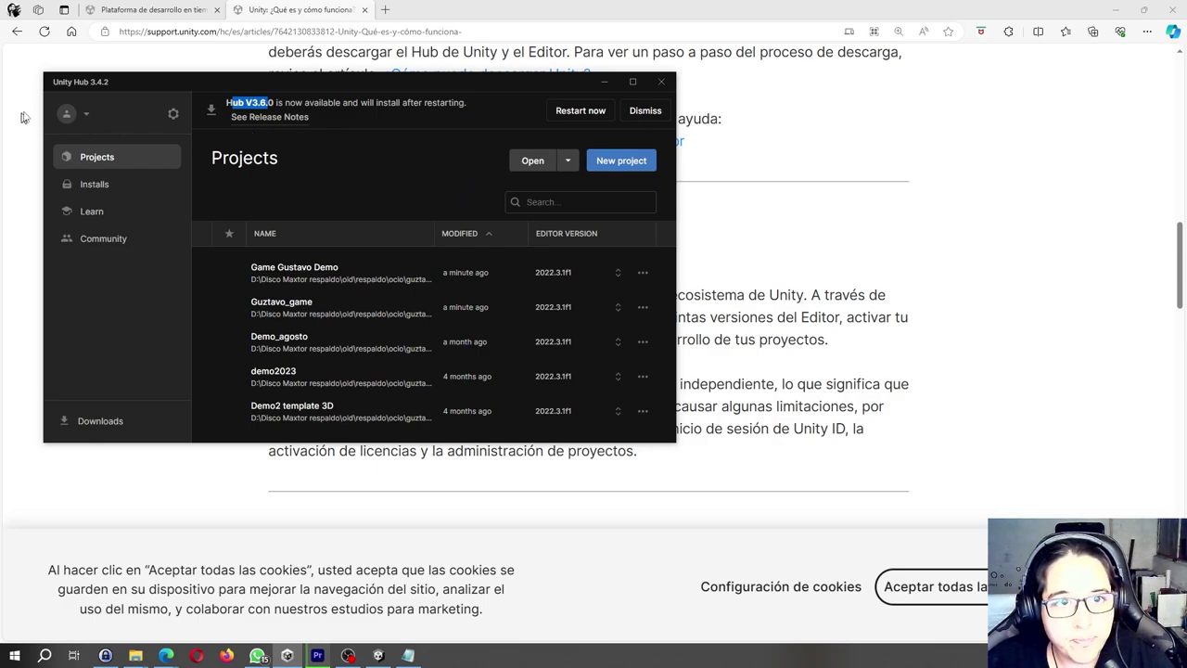
# Open Manage licenses from the account menu, review the Add new license options, then close them
pyautogui.click(66, 115)
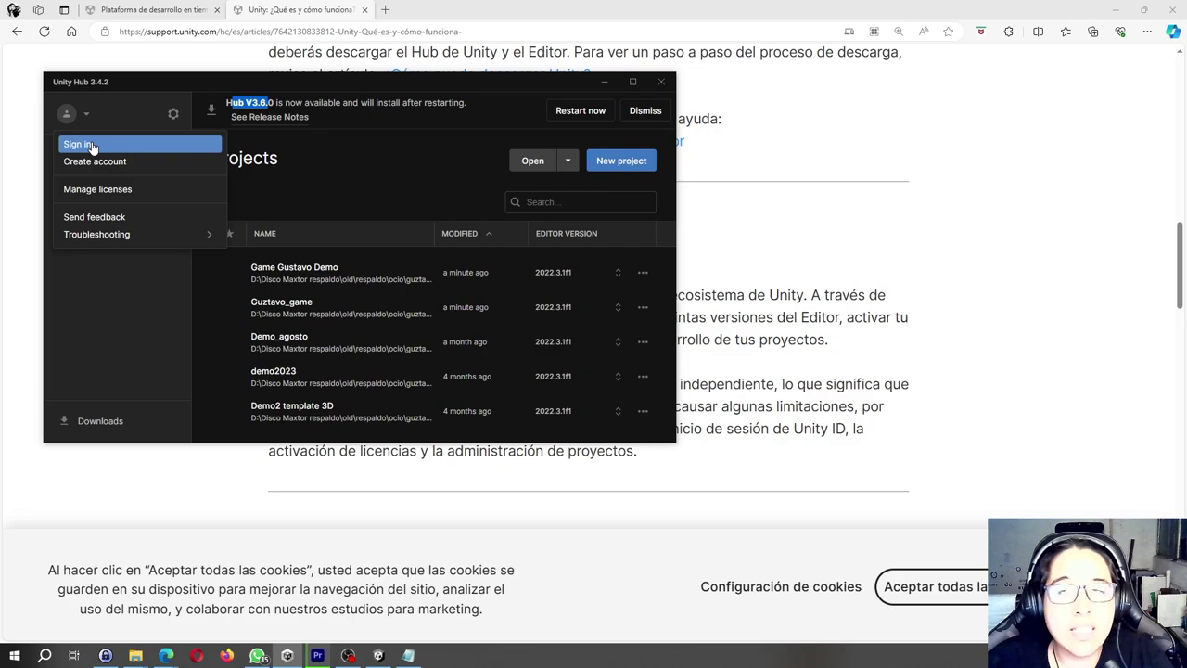
pyautogui.click(110, 190)
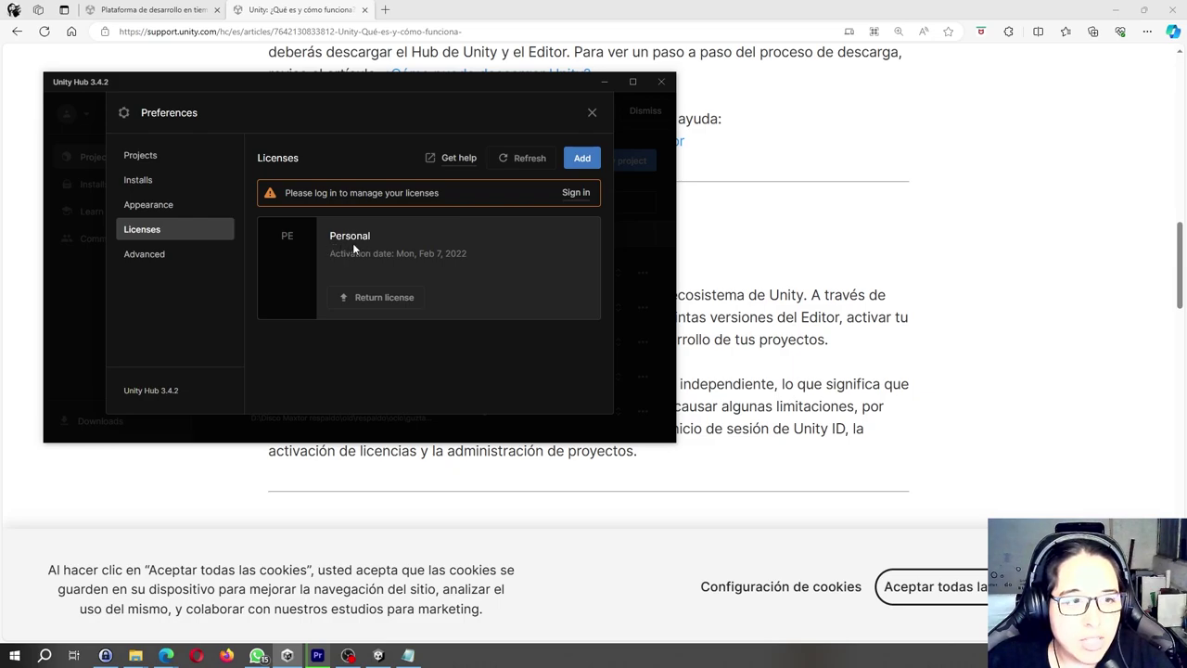
pyautogui.moveTo(382, 299)
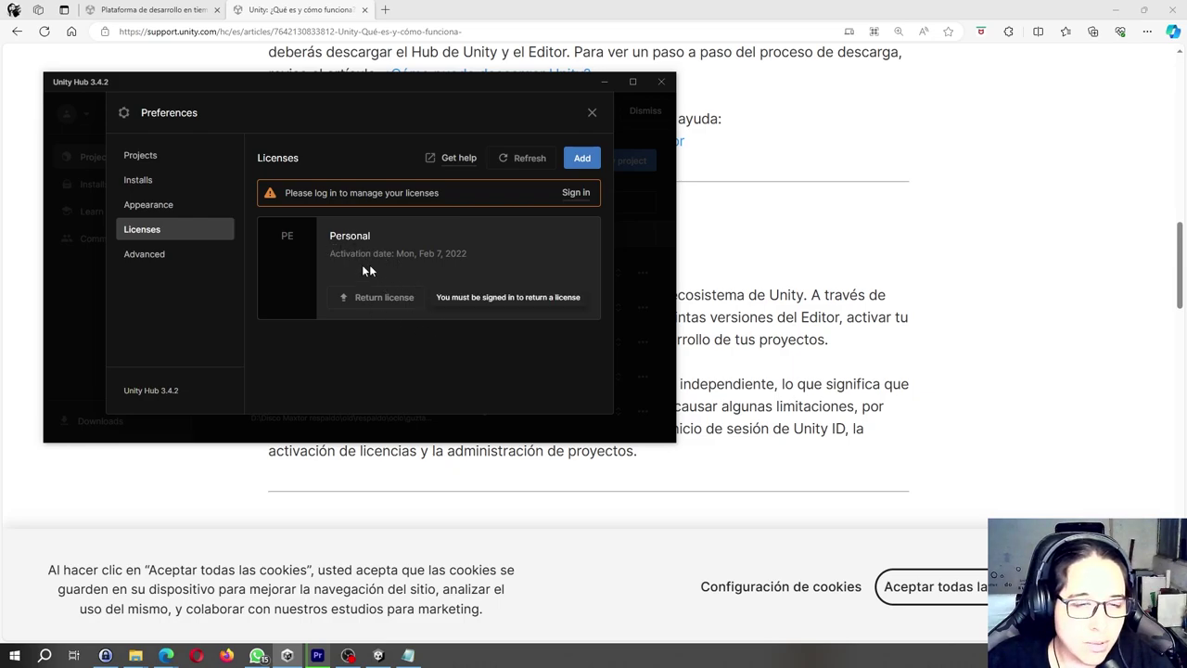
pyautogui.click(572, 167)
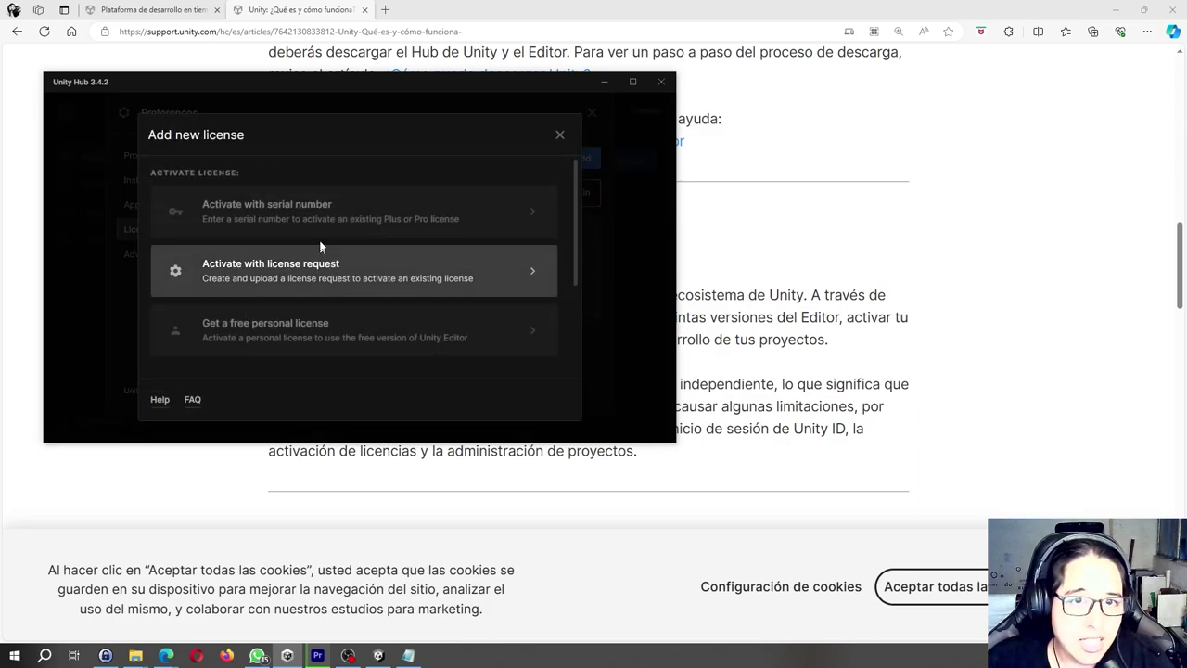
pyautogui.scroll(-3, 289, 224)
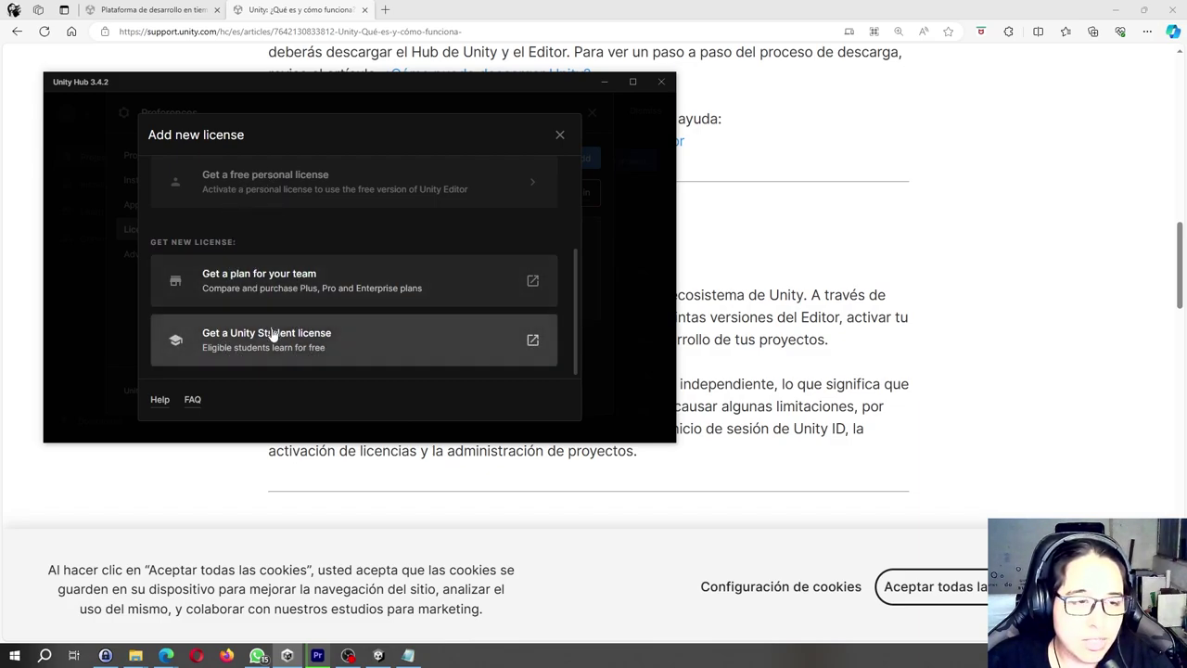
pyautogui.scroll(3, 273, 339)
pyautogui.click(559, 137)
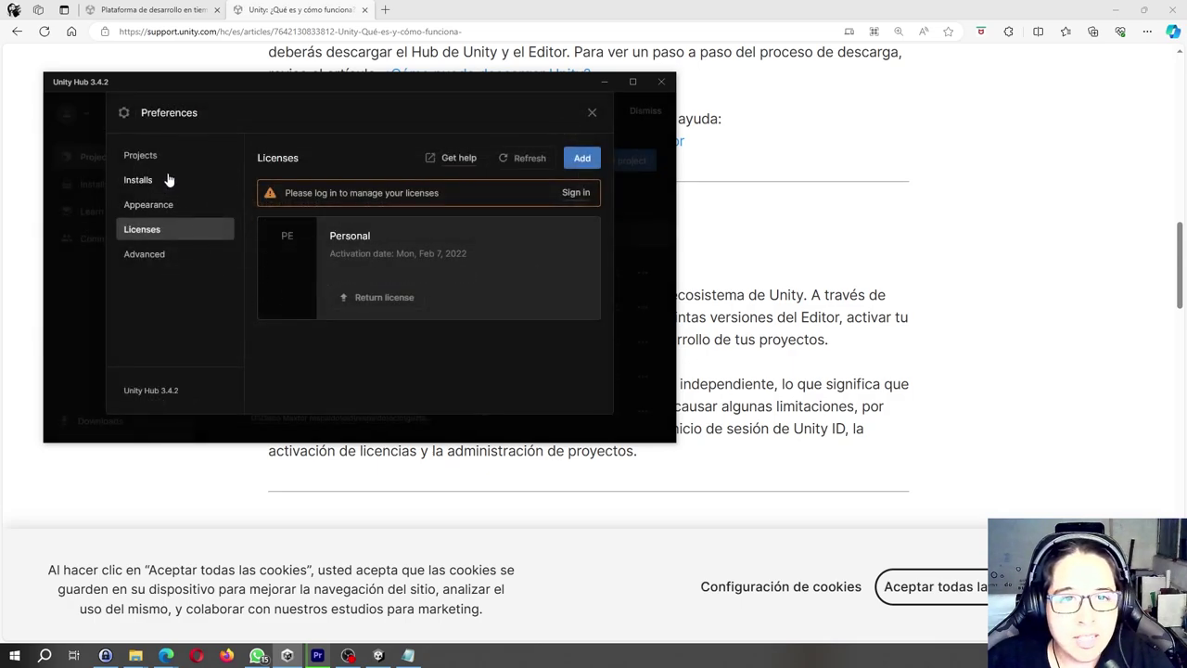
# Review the project and install location settings, trying Light and System themes before returning to Dark
pyautogui.click(148, 156)
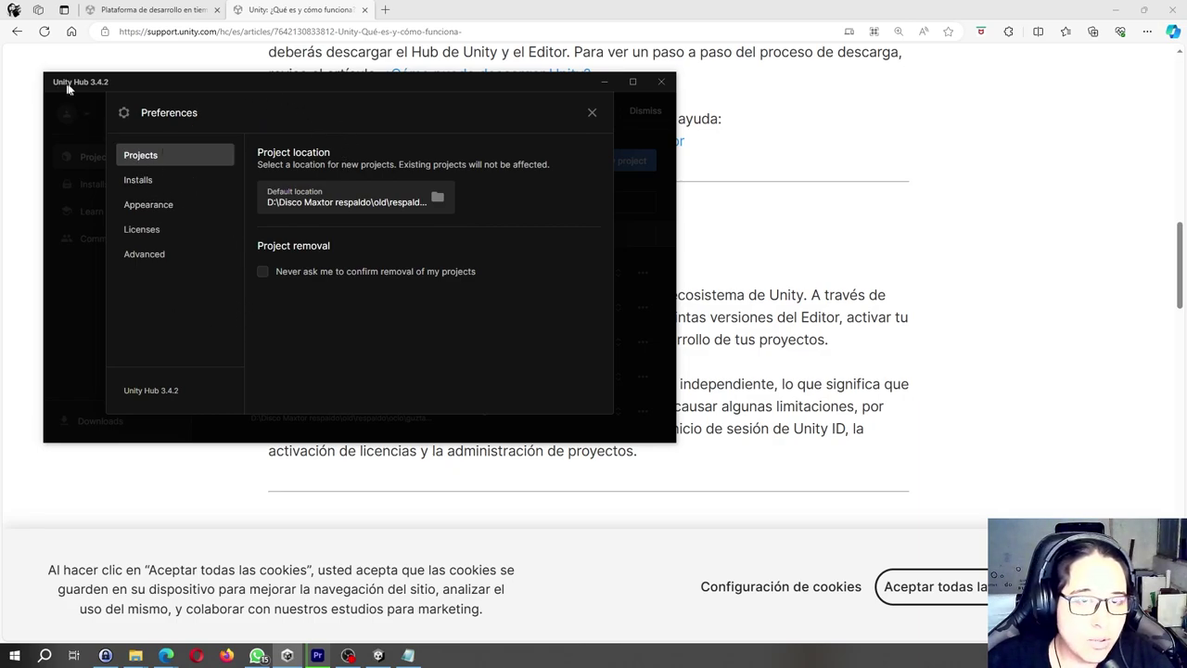
pyautogui.click(145, 183)
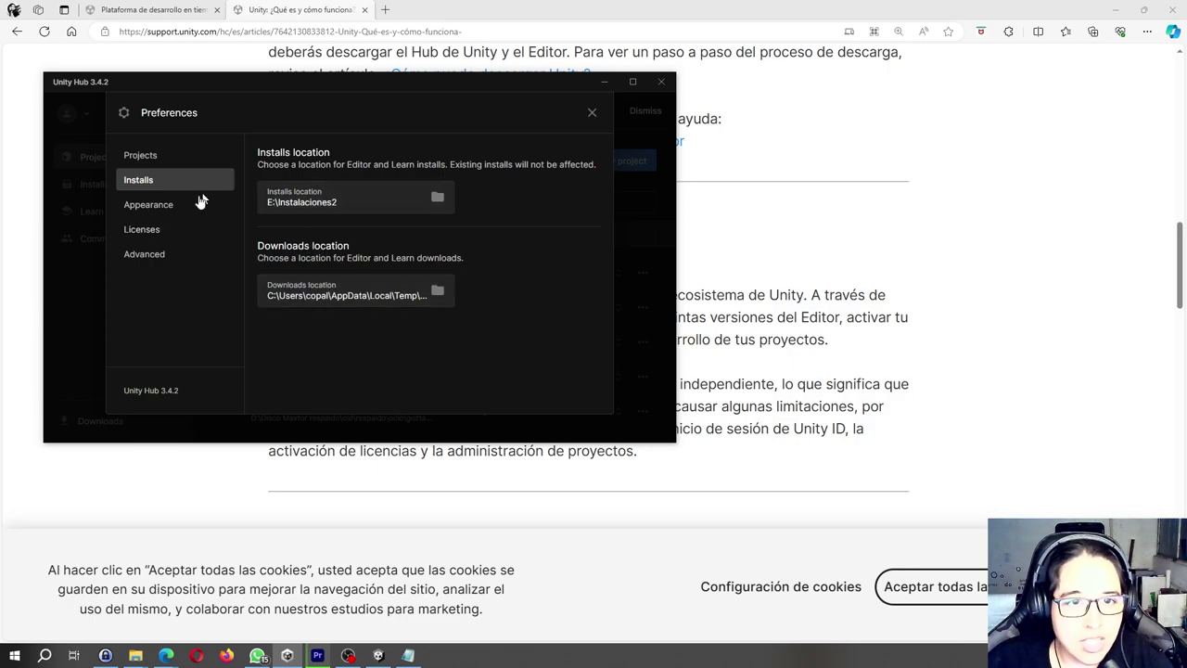
pyautogui.click(171, 209)
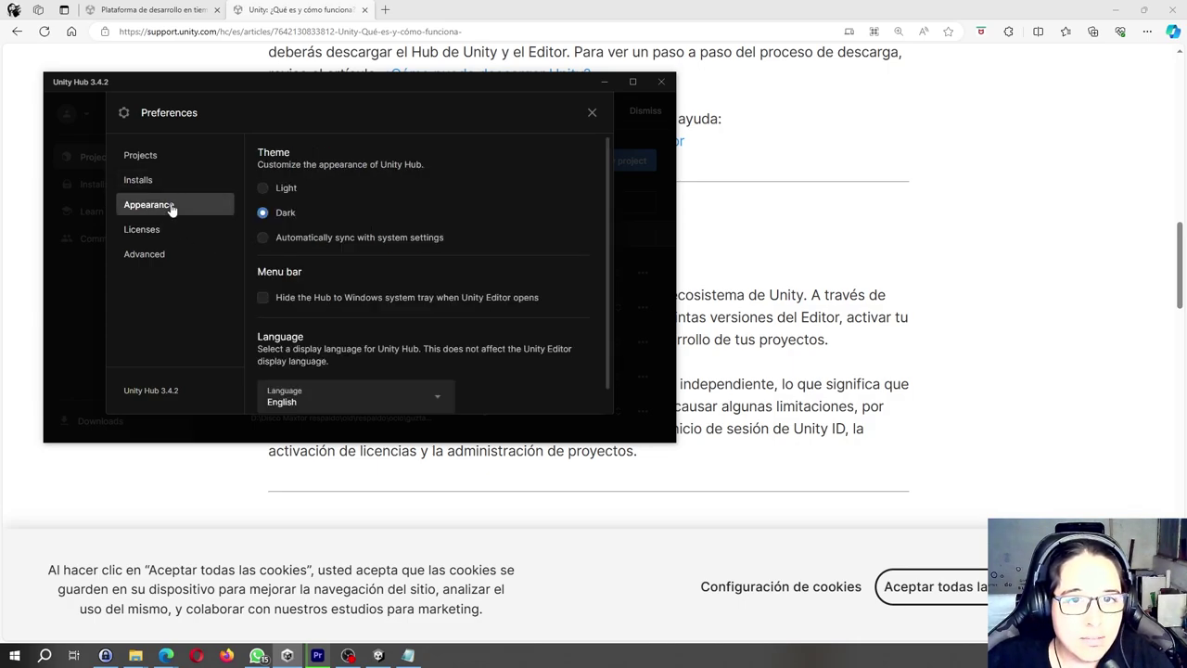
pyautogui.click(270, 188)
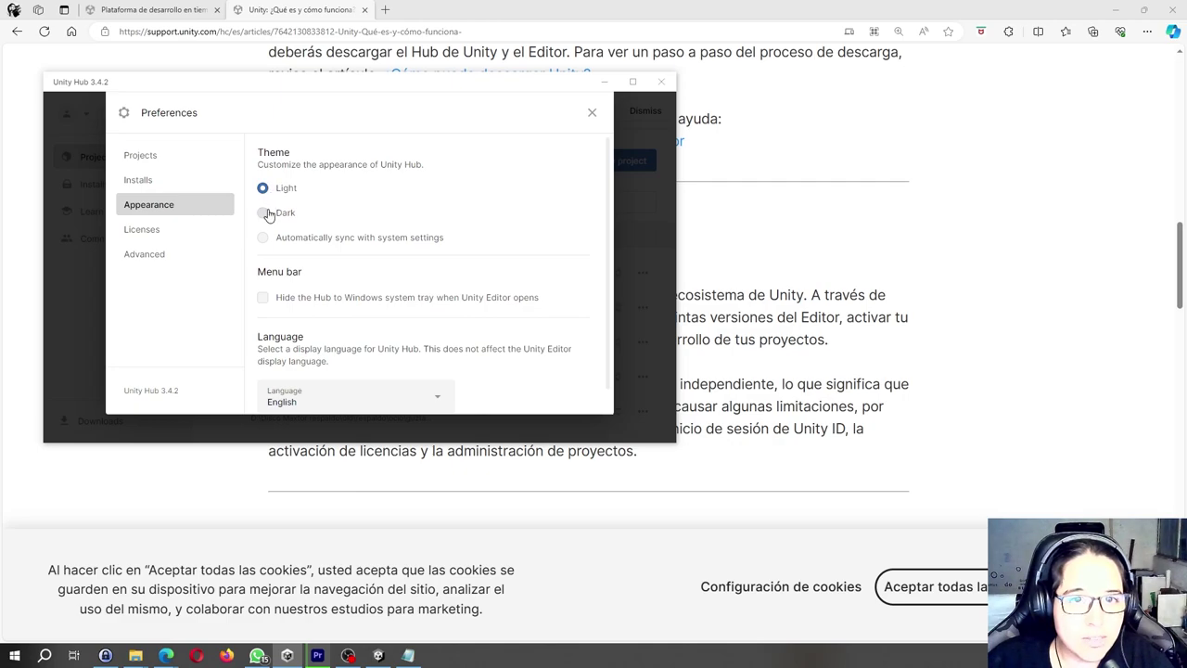
pyautogui.click(265, 213)
pyautogui.click(263, 238)
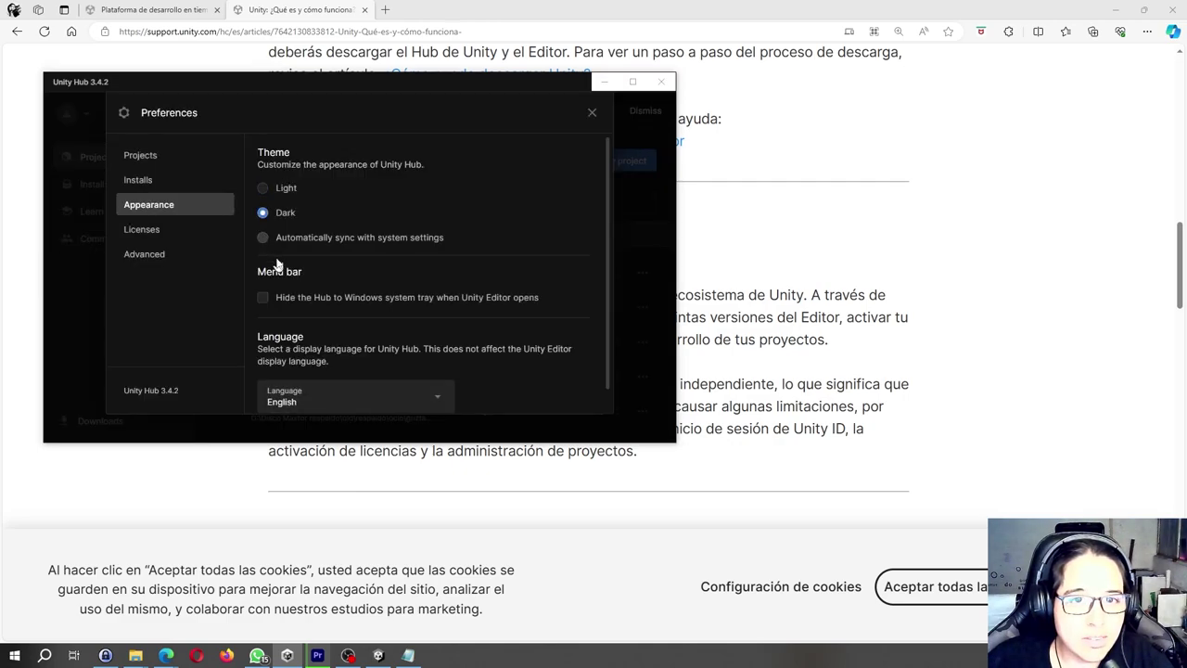
pyautogui.click(265, 214)
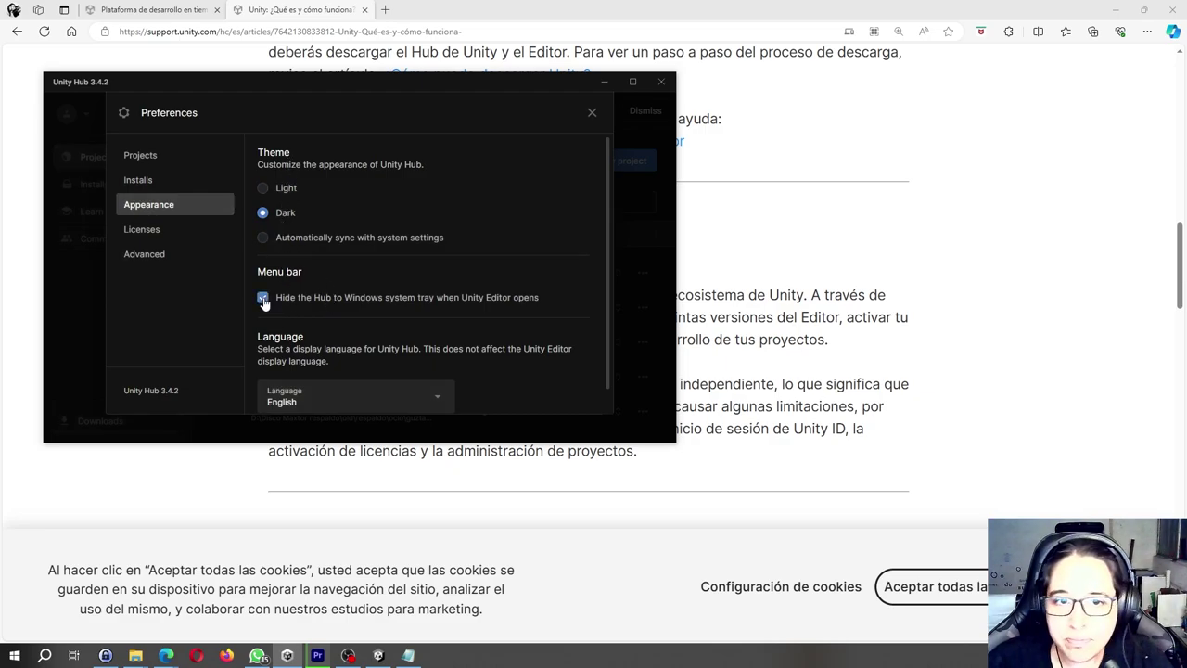
# Keep English as the display language, then visit the Licenses and Advanced preference pages
pyautogui.scroll(-1, 361, 318)
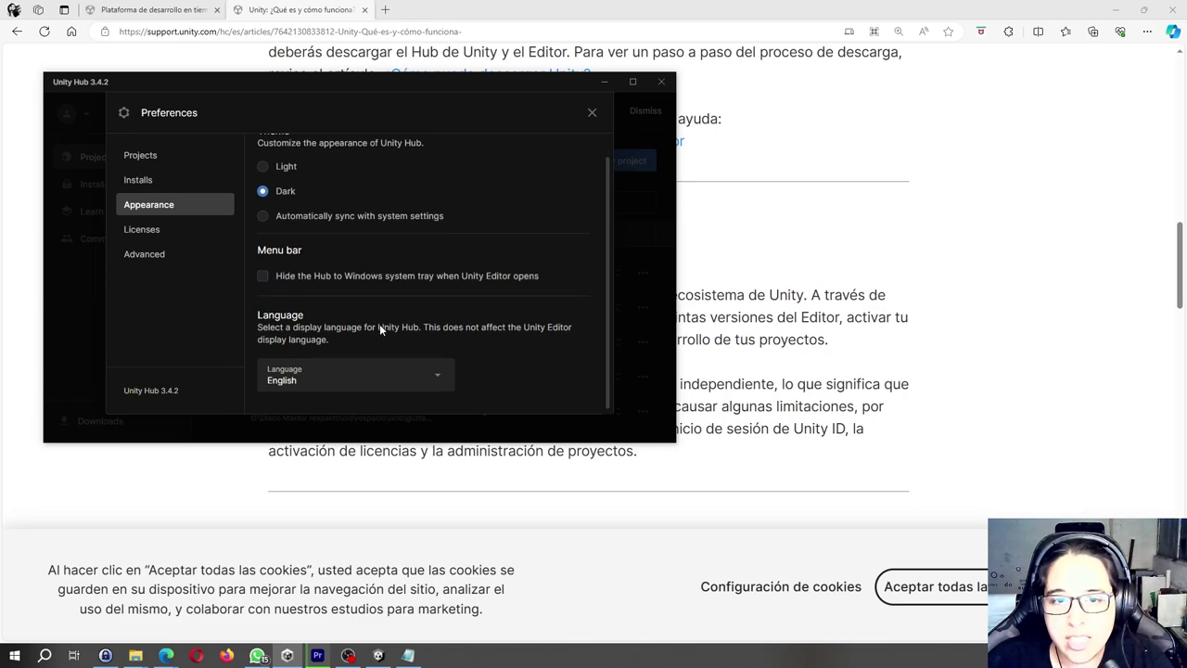
pyautogui.click(438, 374)
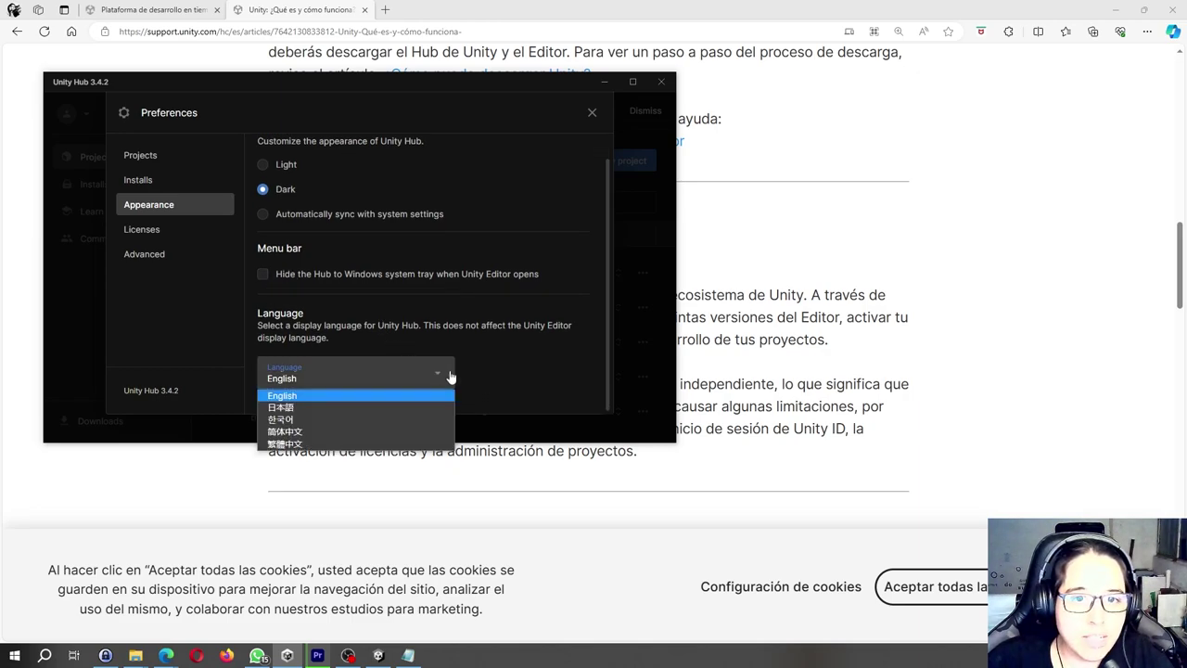
pyautogui.click(449, 379)
pyautogui.scroll(1, 444, 386)
pyautogui.scroll(-1, 441, 388)
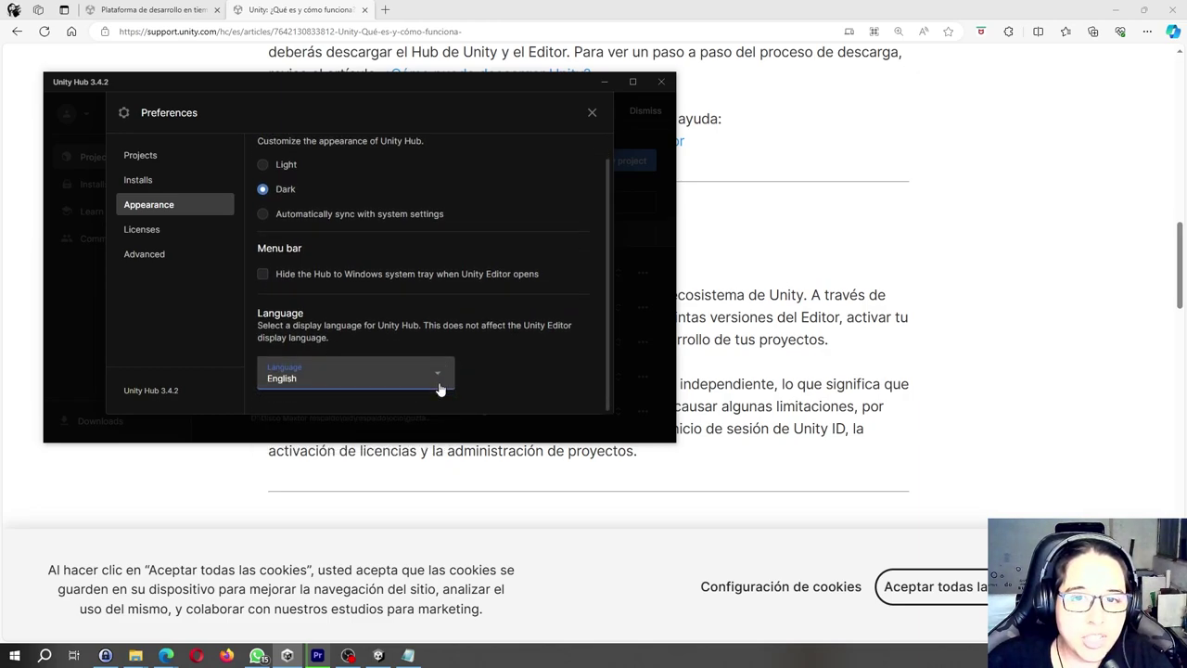
pyautogui.click(440, 383)
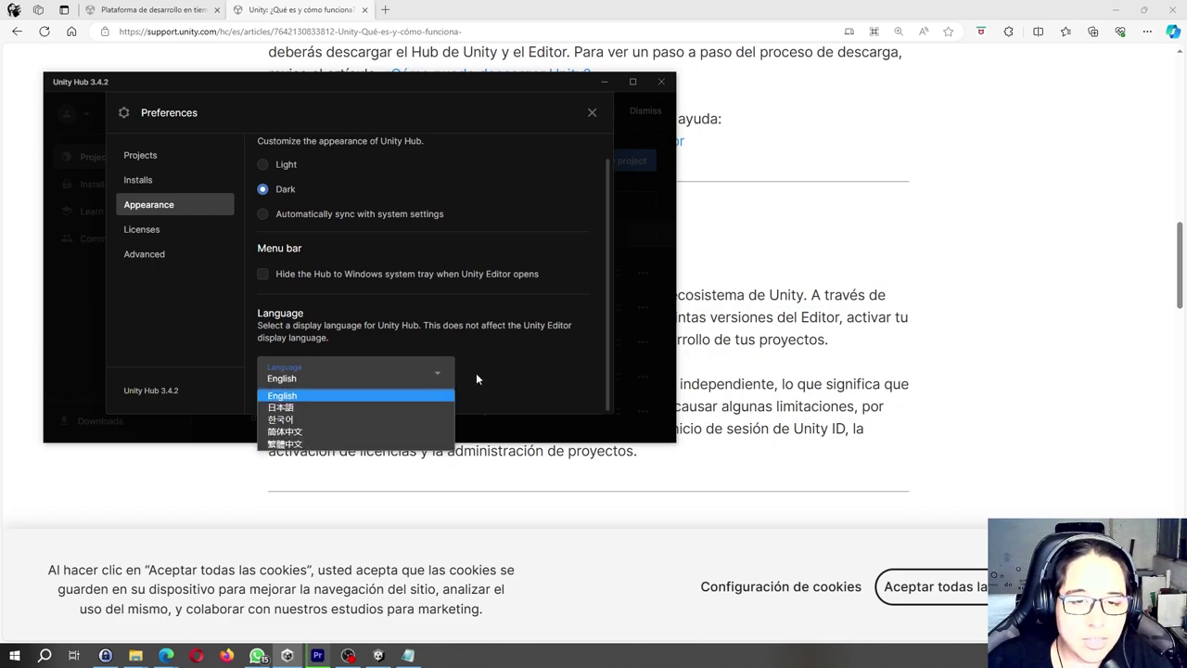
pyautogui.click(477, 379)
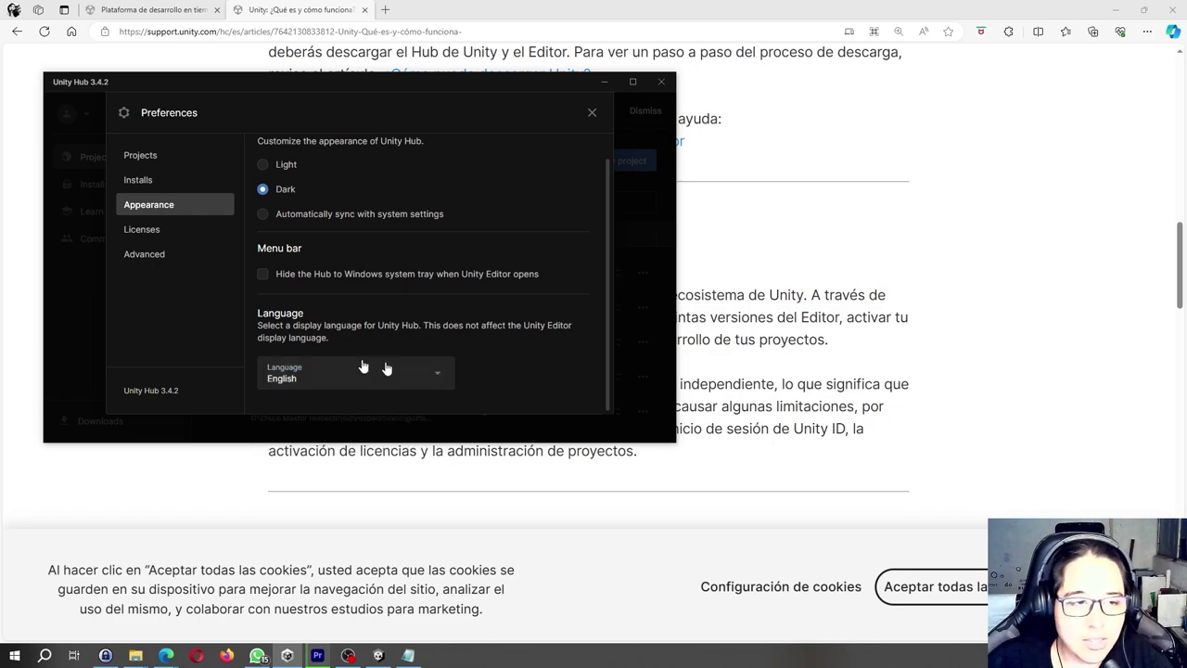
pyautogui.click(144, 229)
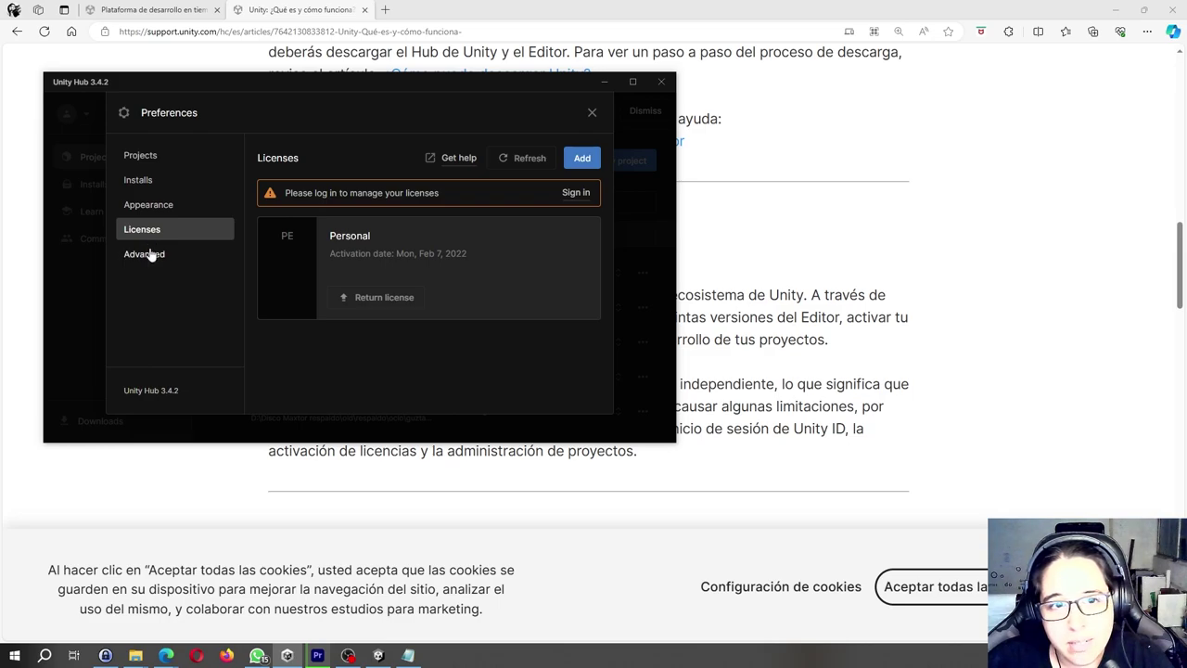
pyautogui.click(146, 255)
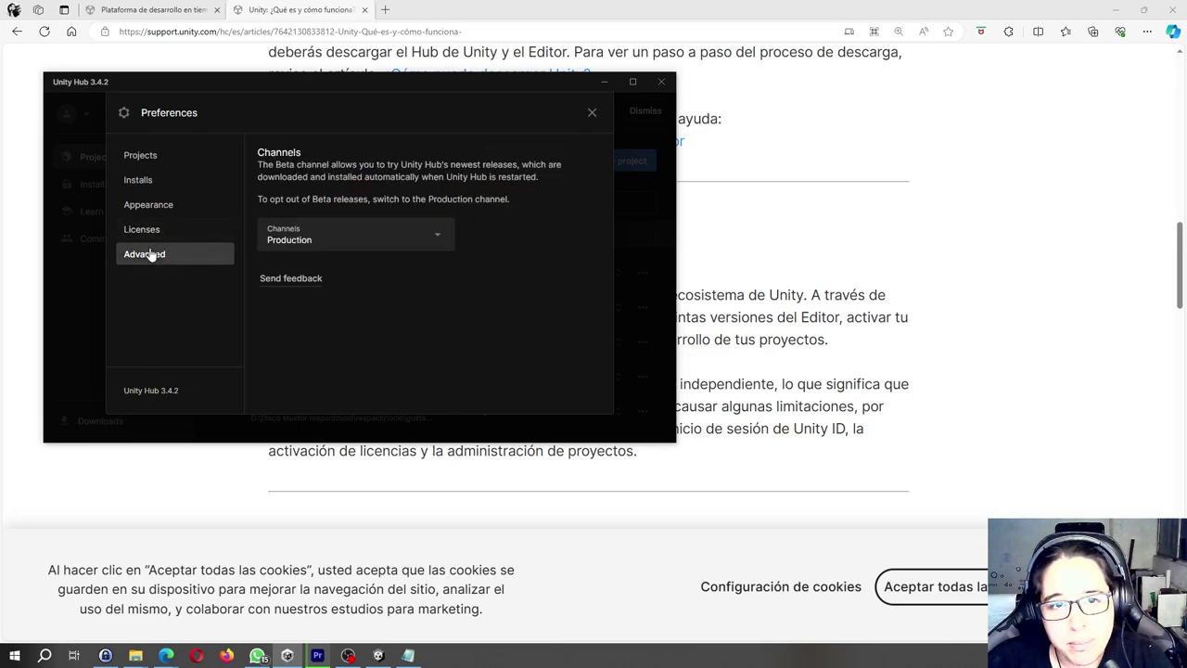
# Confirm Production as the release channel and close Preferences
pyautogui.click(312, 243)
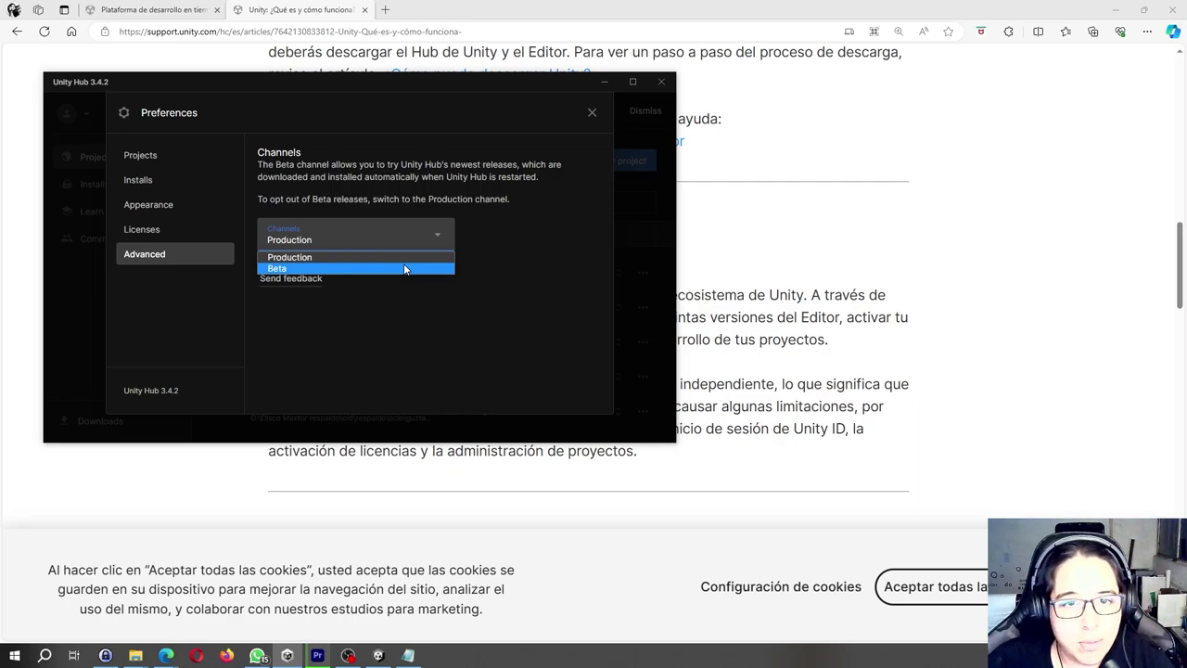
pyautogui.click(405, 259)
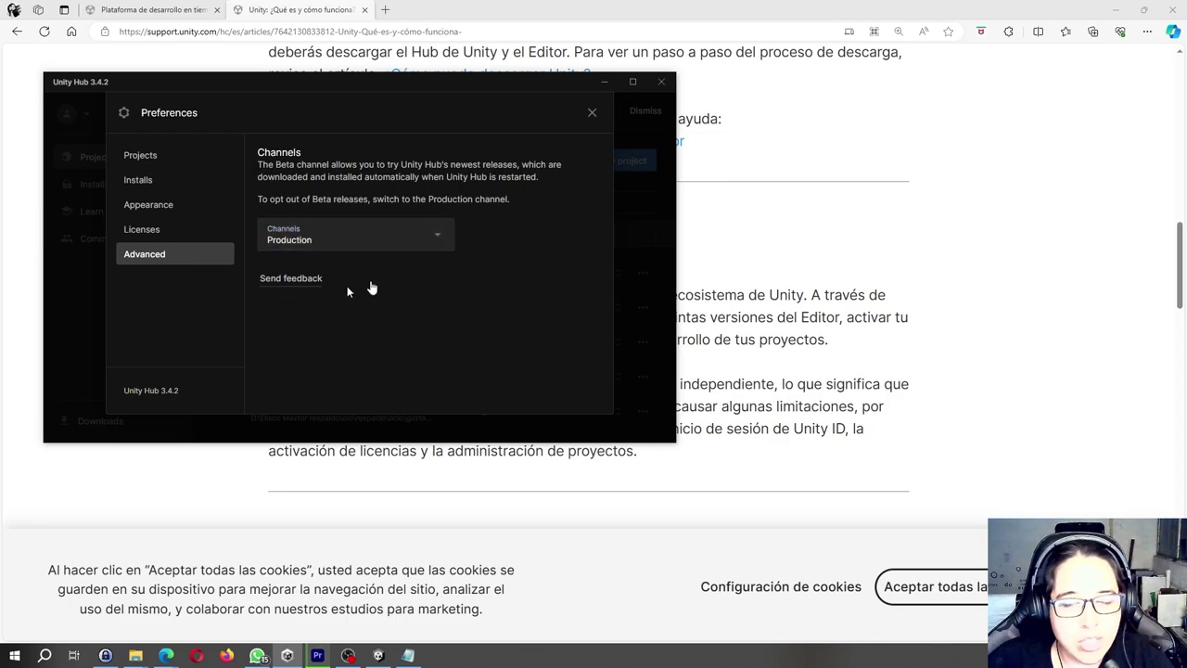
pyautogui.click(592, 113)
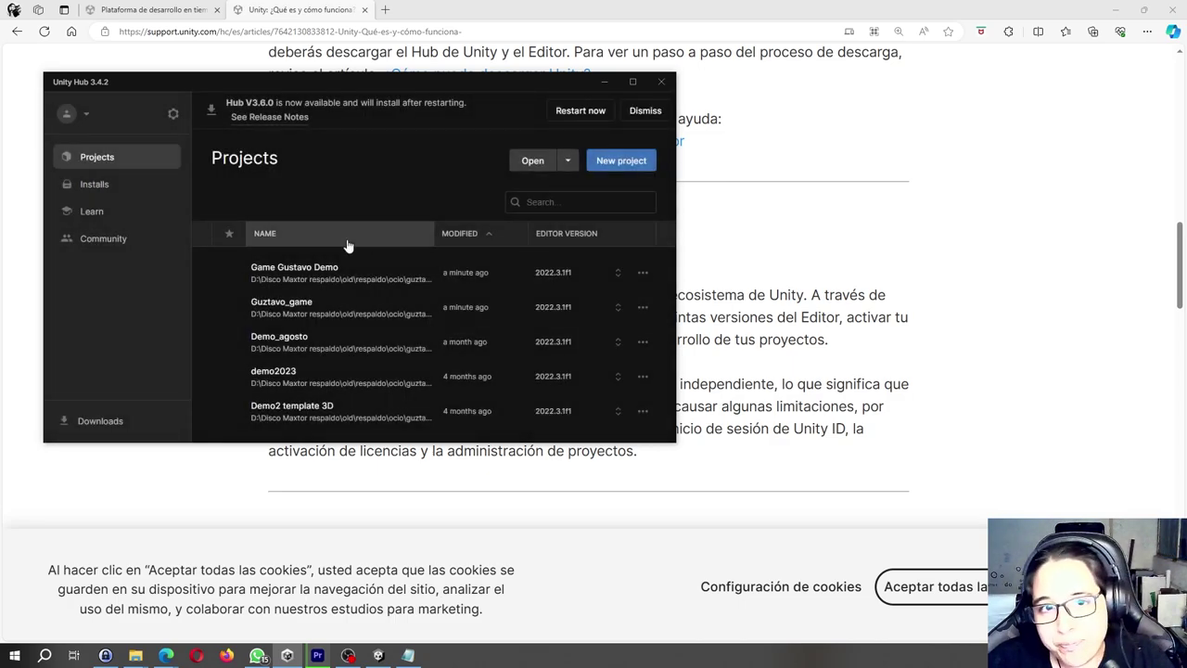
# Scroll through Learn's Featured tutorials and back up to 'Publish your first mobile runner game'
pyautogui.click(85, 213)
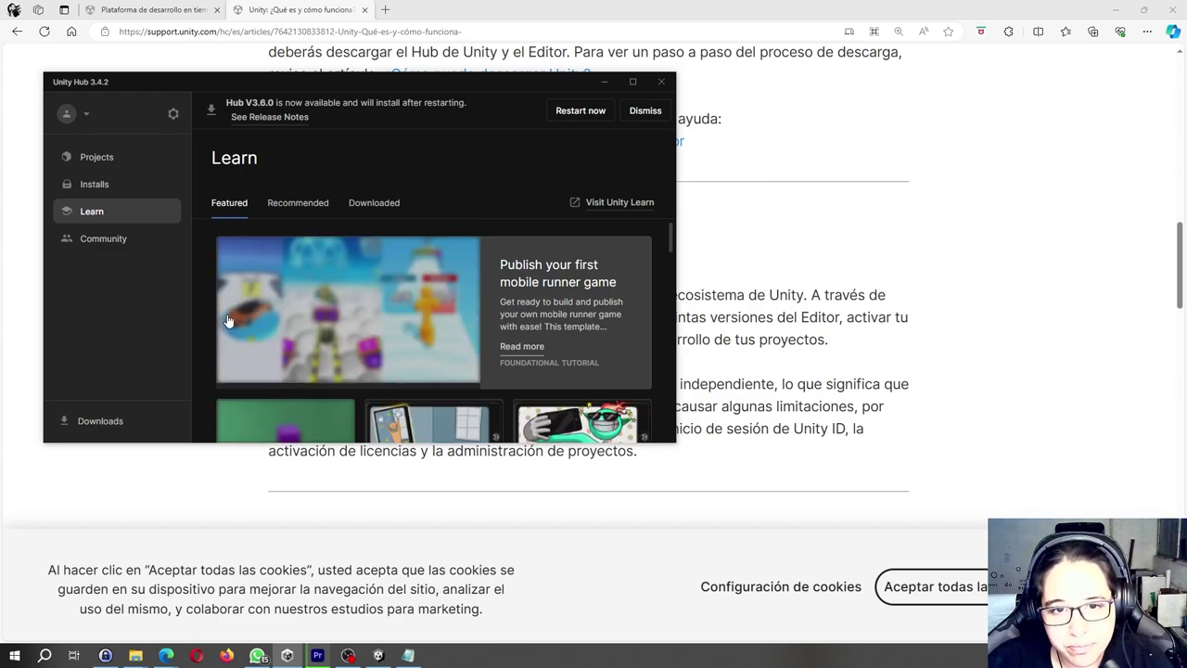
pyautogui.scroll(-1, 223, 336)
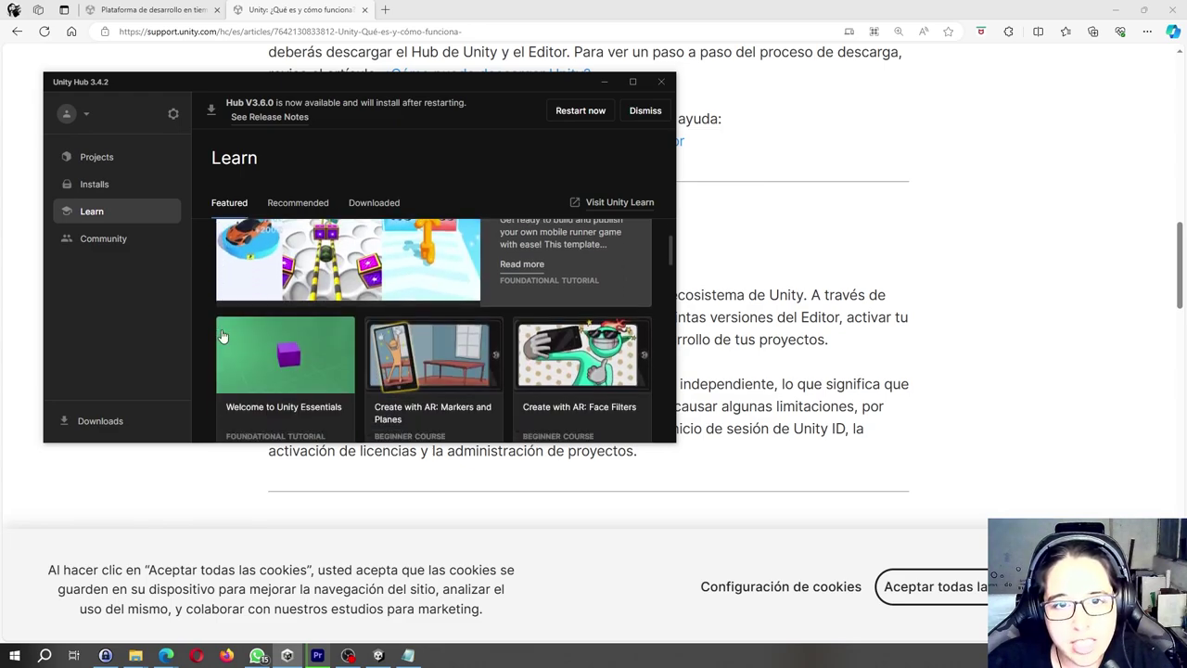
pyautogui.scroll(1, 367, 322)
pyautogui.scroll(-2, 366, 322)
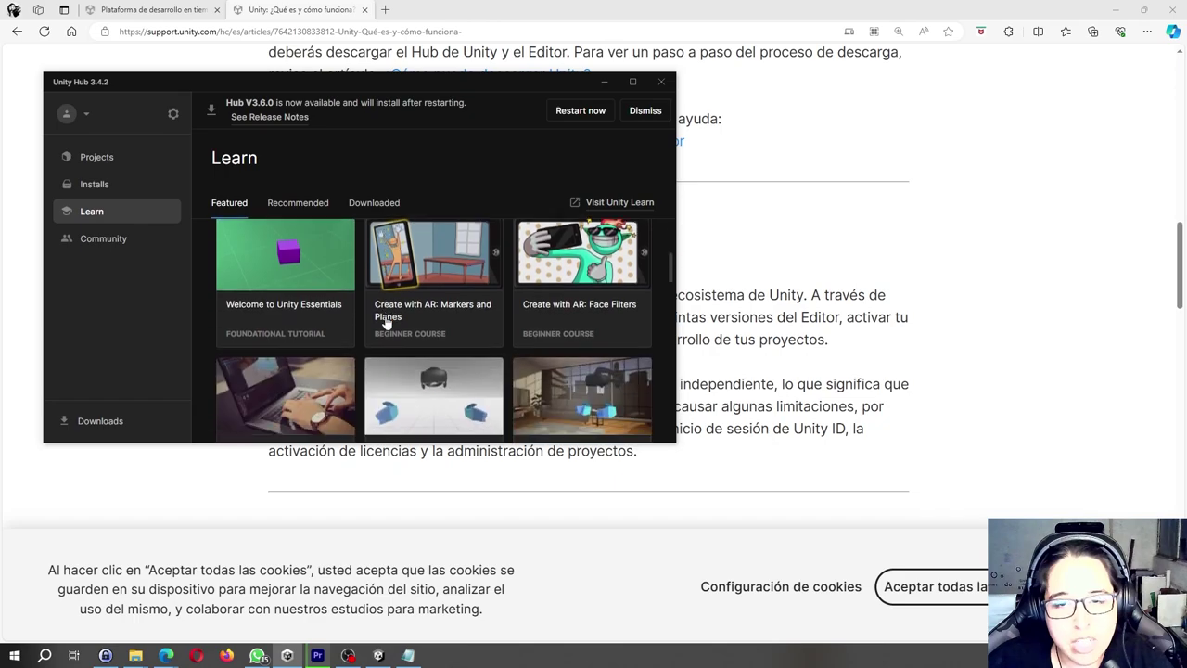
pyautogui.scroll(-2, 408, 324)
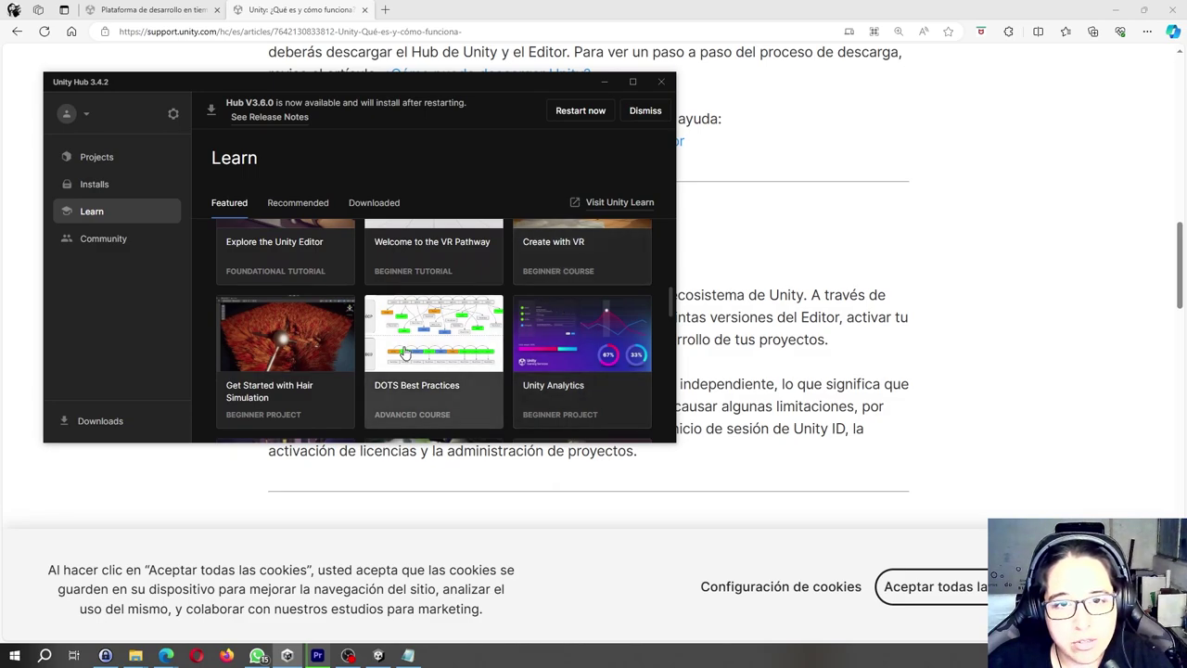
pyautogui.scroll(-2, 406, 353)
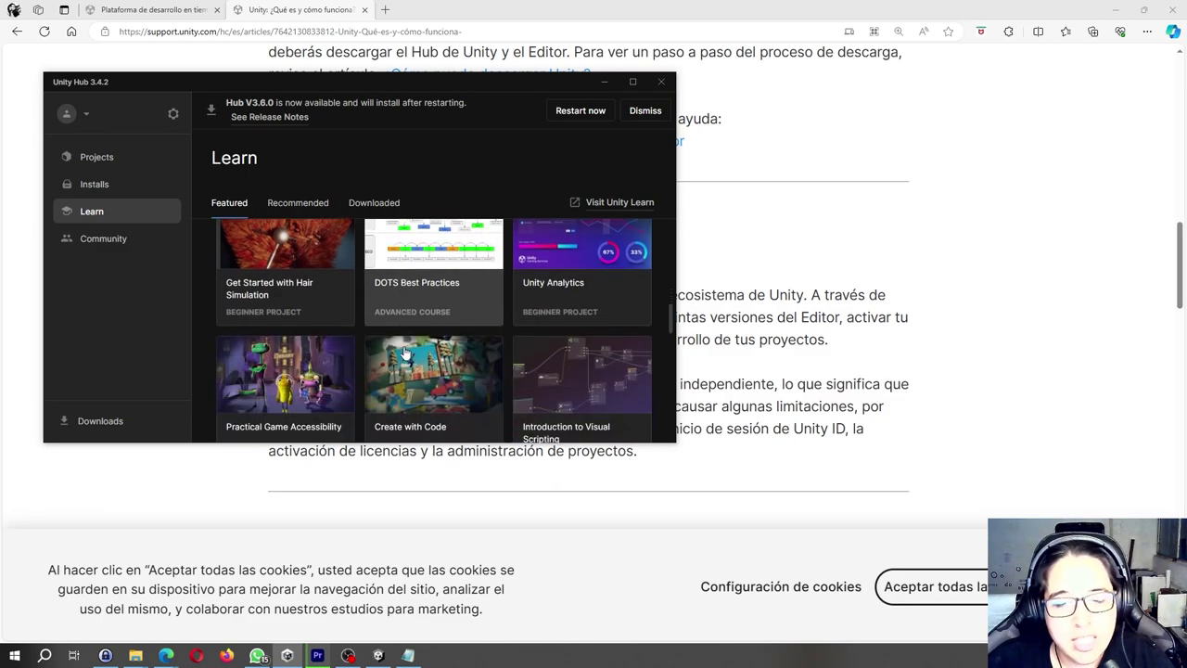
pyautogui.scroll(-1, 405, 353)
pyautogui.scroll(-1, 406, 352)
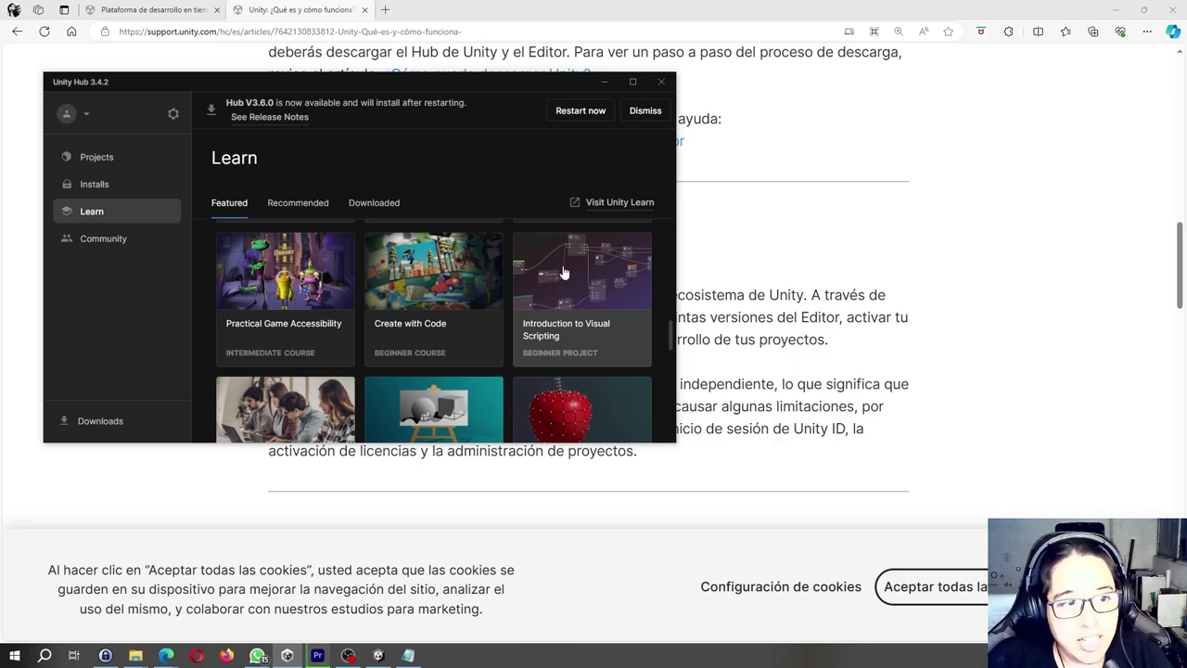
pyautogui.scroll(-2, 498, 340)
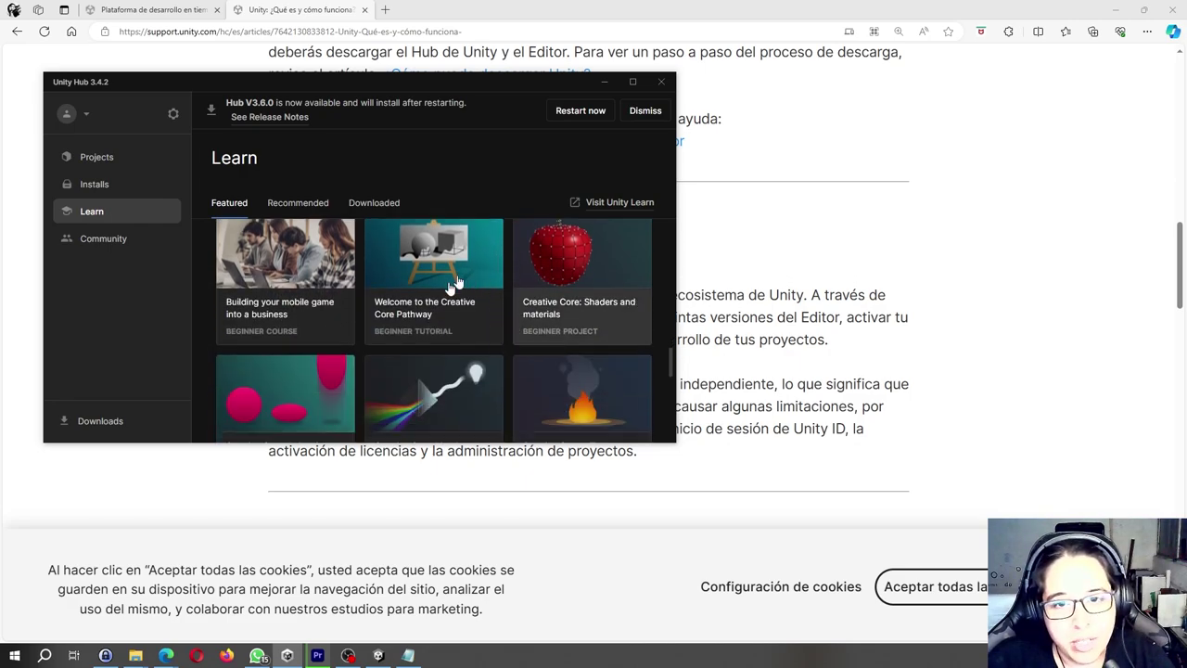
pyautogui.scroll(-1, 457, 282)
pyautogui.scroll(-2, 441, 315)
pyautogui.scroll(-1, 427, 343)
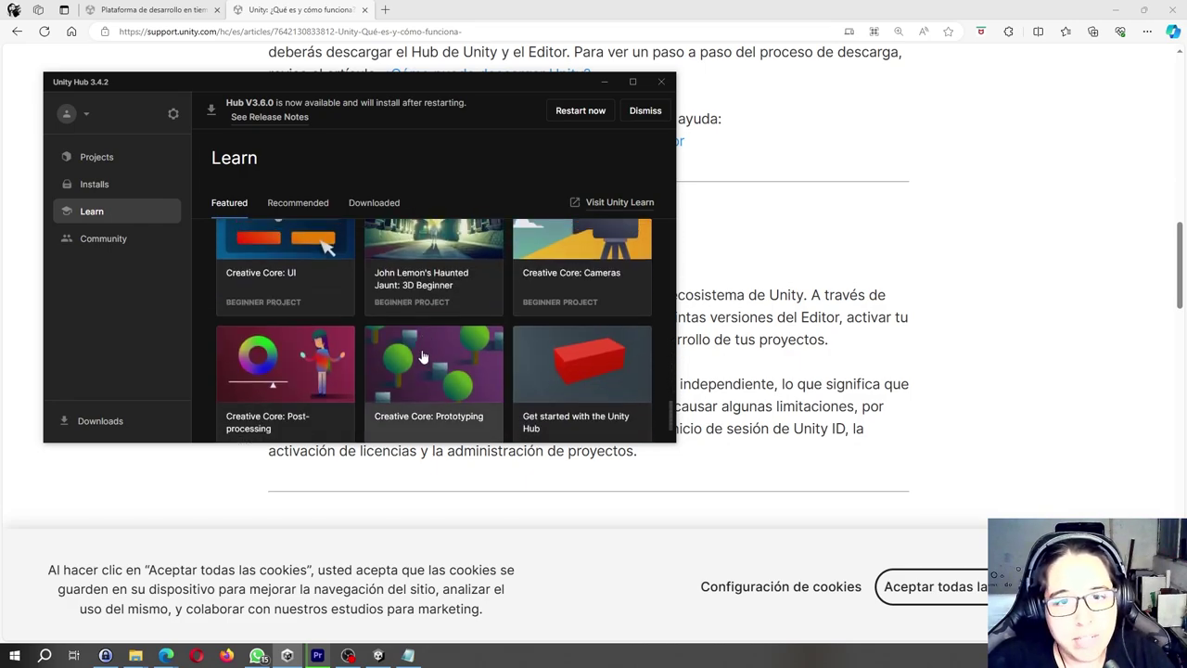
pyautogui.scroll(1, 426, 358)
pyautogui.scroll(-2, 464, 360)
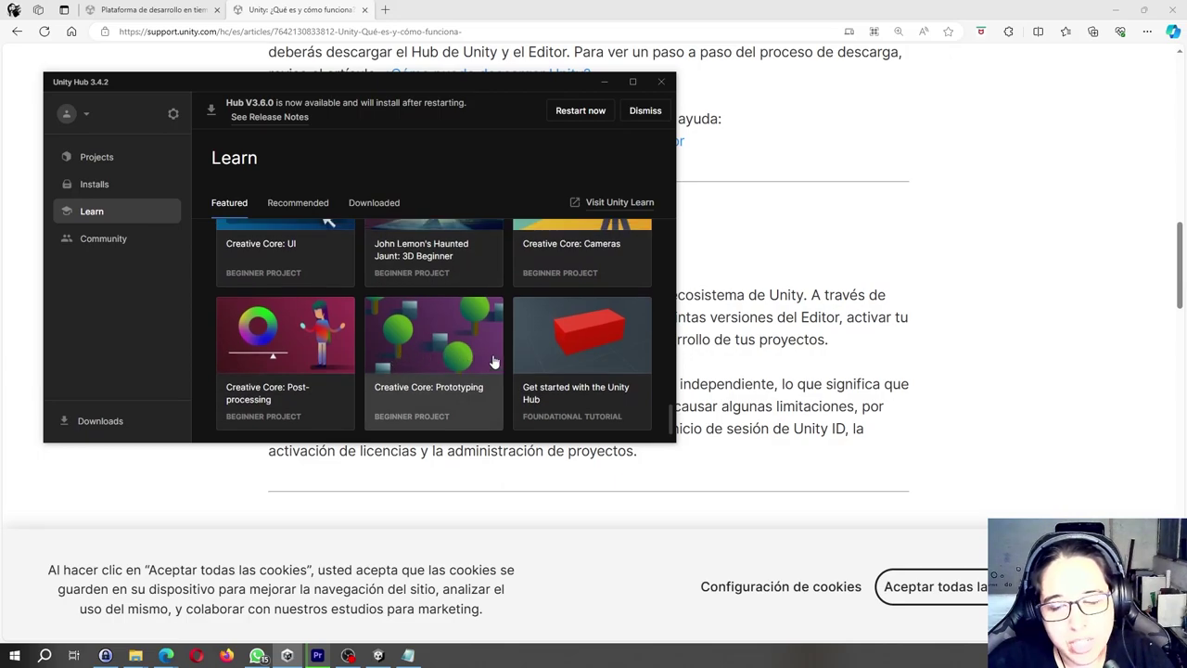
pyautogui.scroll(2, 538, 367)
pyautogui.scroll(1, 602, 371)
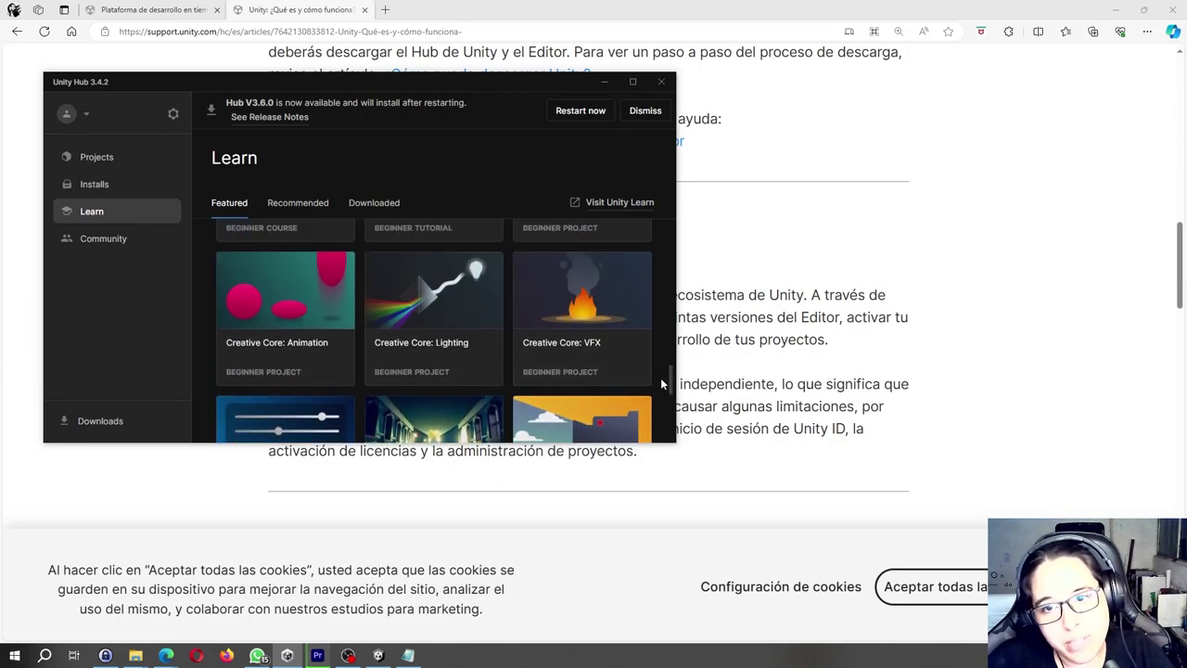
pyautogui.moveTo(667, 380); pyautogui.dragTo(665, 235)
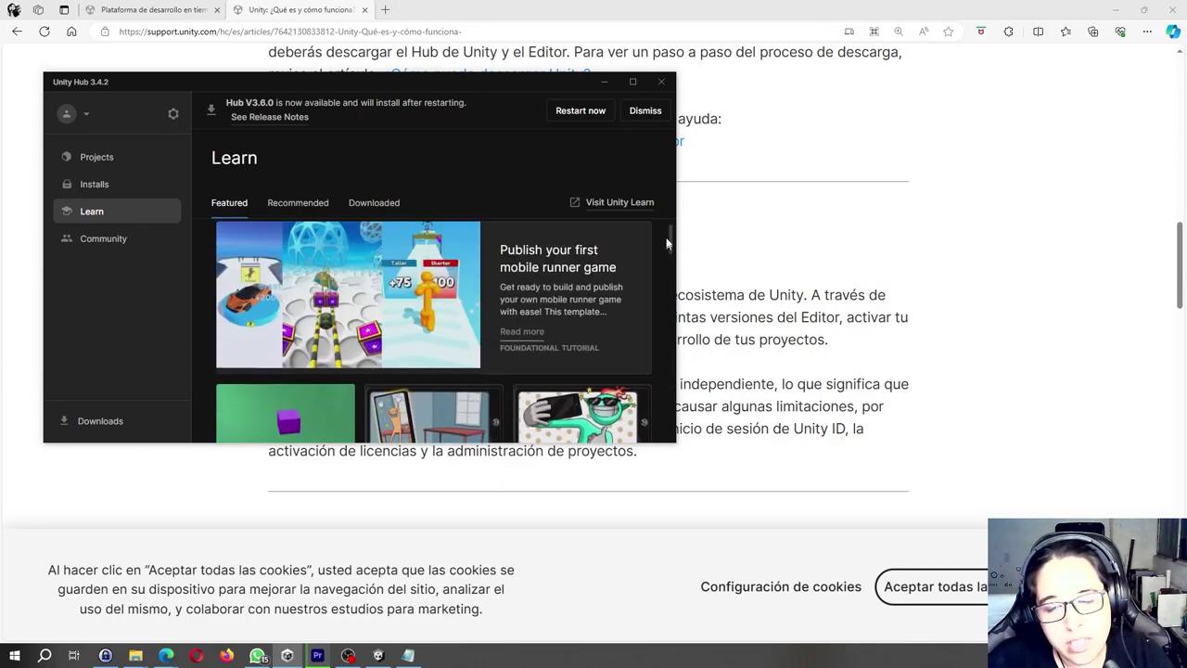
# Open the Unity Learn website and dismiss its welcome message with Ignorar
pyautogui.click(596, 206)
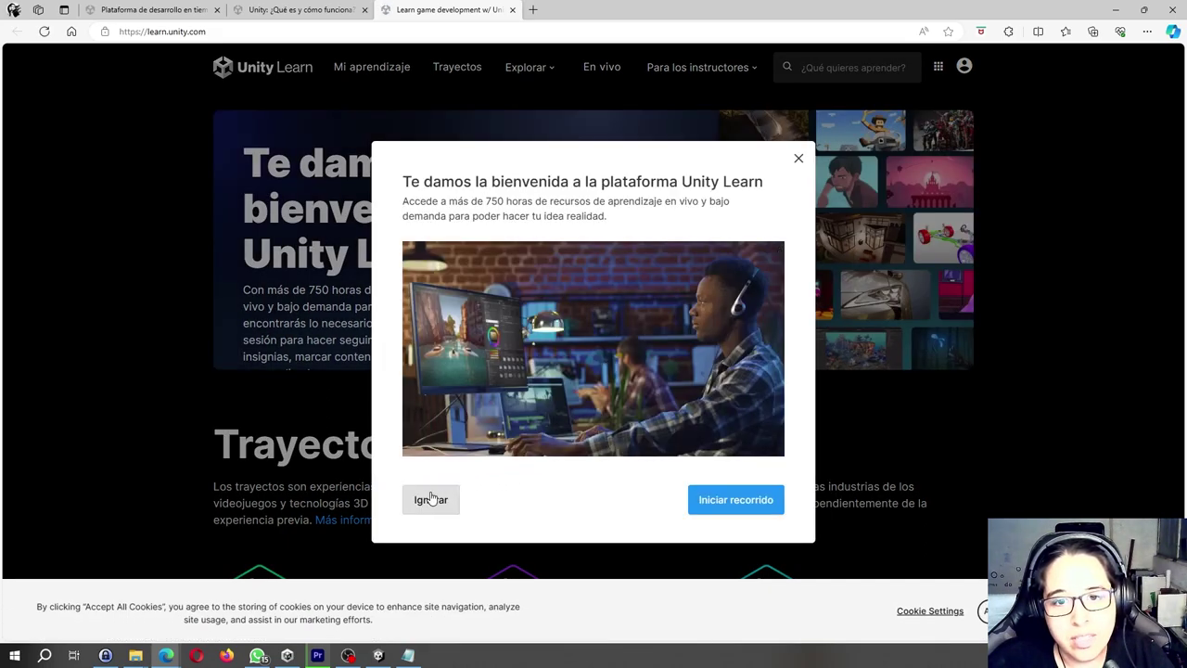
pyautogui.click(433, 498)
pyautogui.scroll(-5, 729, 418)
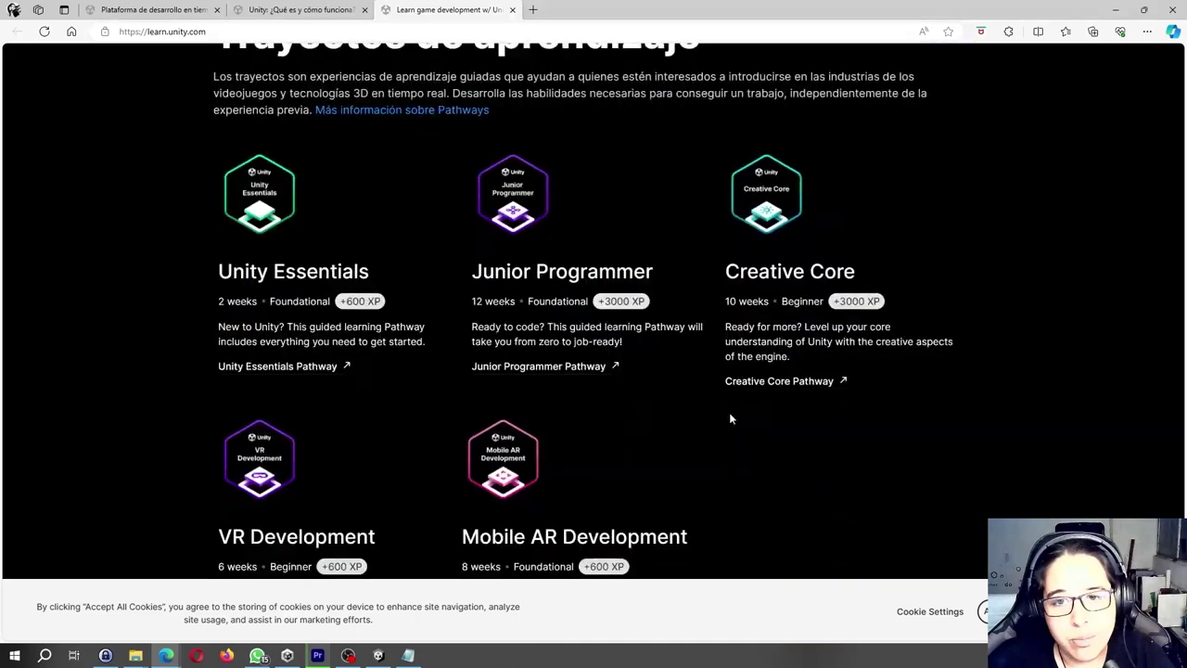
pyautogui.scroll(-1, 729, 418)
pyautogui.scroll(1, 729, 419)
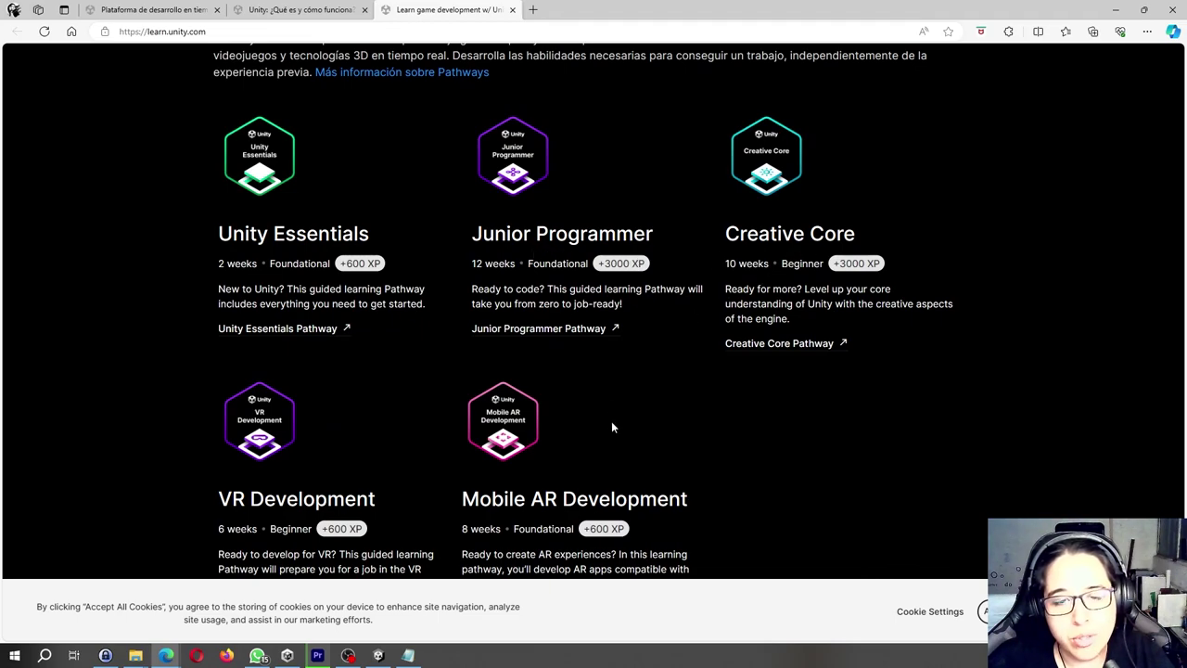
# Scroll through the Trayectos de aprendizaje pathways, such as Unity Essentials and Junior Programmer
pyautogui.scroll(-1, 611, 427)
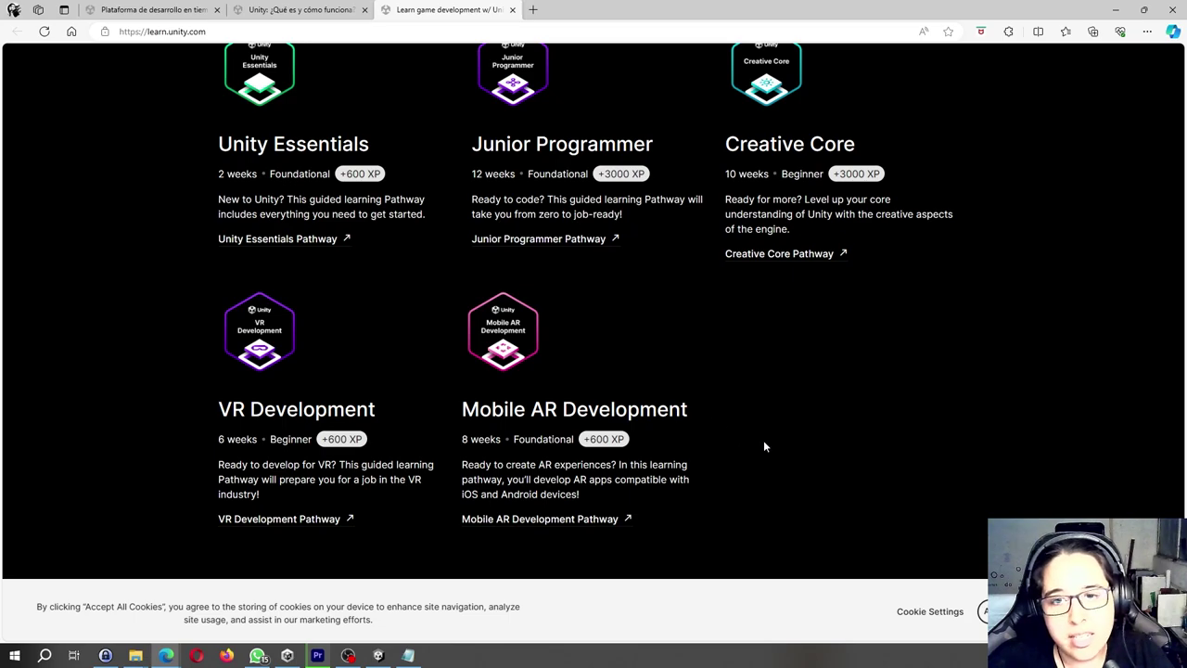
pyautogui.scroll(-1, 763, 441)
pyautogui.scroll(-1, 763, 447)
pyautogui.scroll(-1, 763, 447)
pyautogui.scroll(-1, 764, 447)
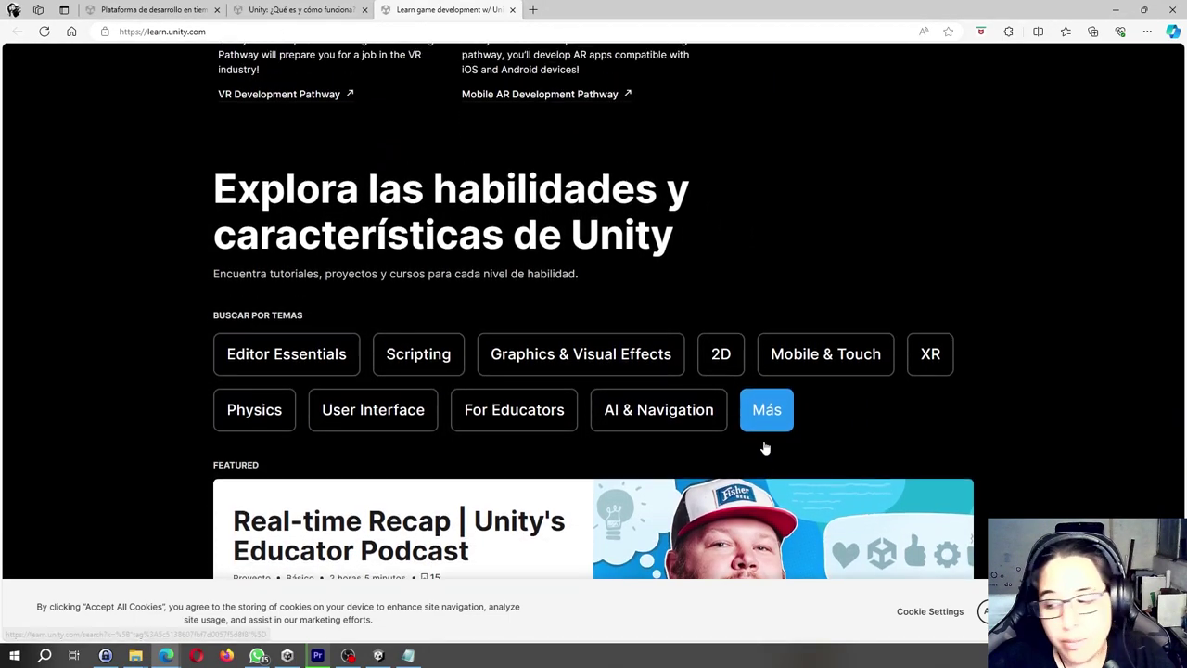
pyautogui.scroll(2, 764, 447)
pyautogui.scroll(3, 764, 447)
pyautogui.scroll(-2, 764, 447)
pyautogui.scroll(-3, 765, 447)
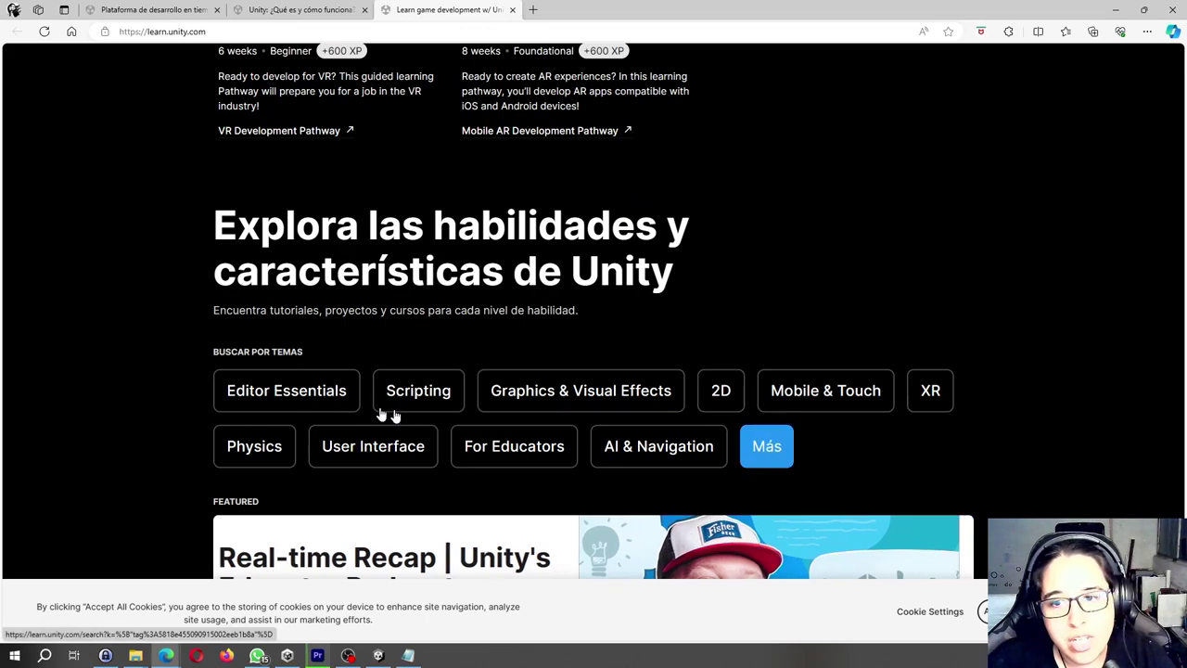
pyautogui.scroll(3, 377, 408)
pyautogui.scroll(2, 377, 404)
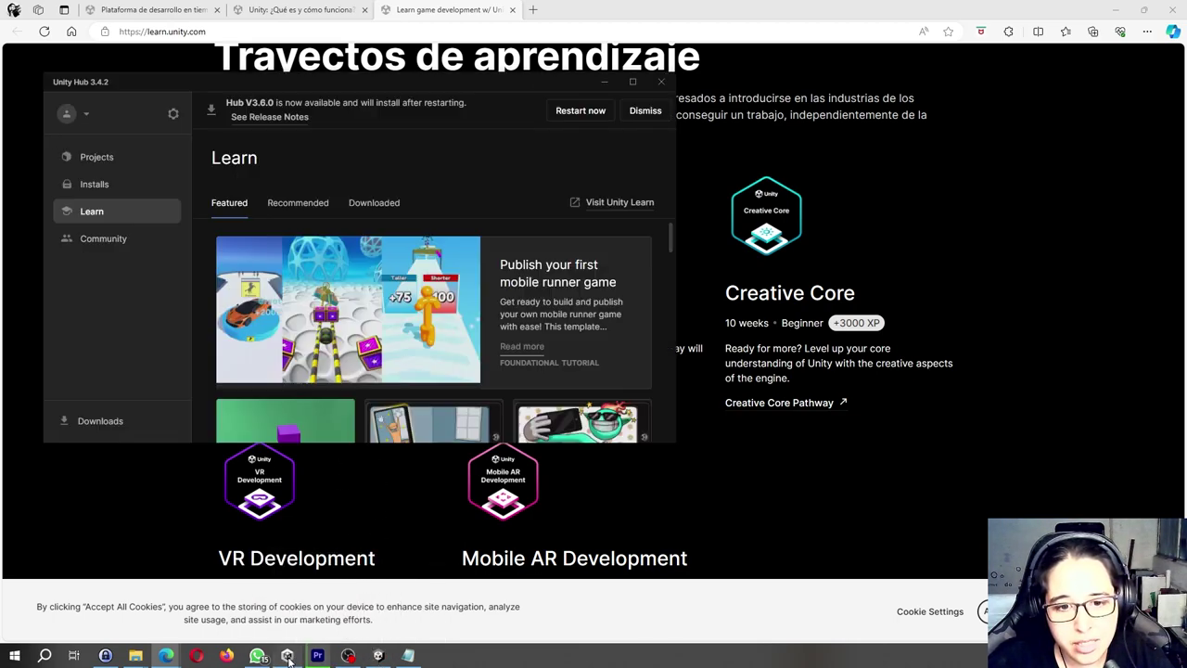
# Bring Unity Hub forward and start a new project, previewing the 2D and 3D templates
pyautogui.click(338, 607)
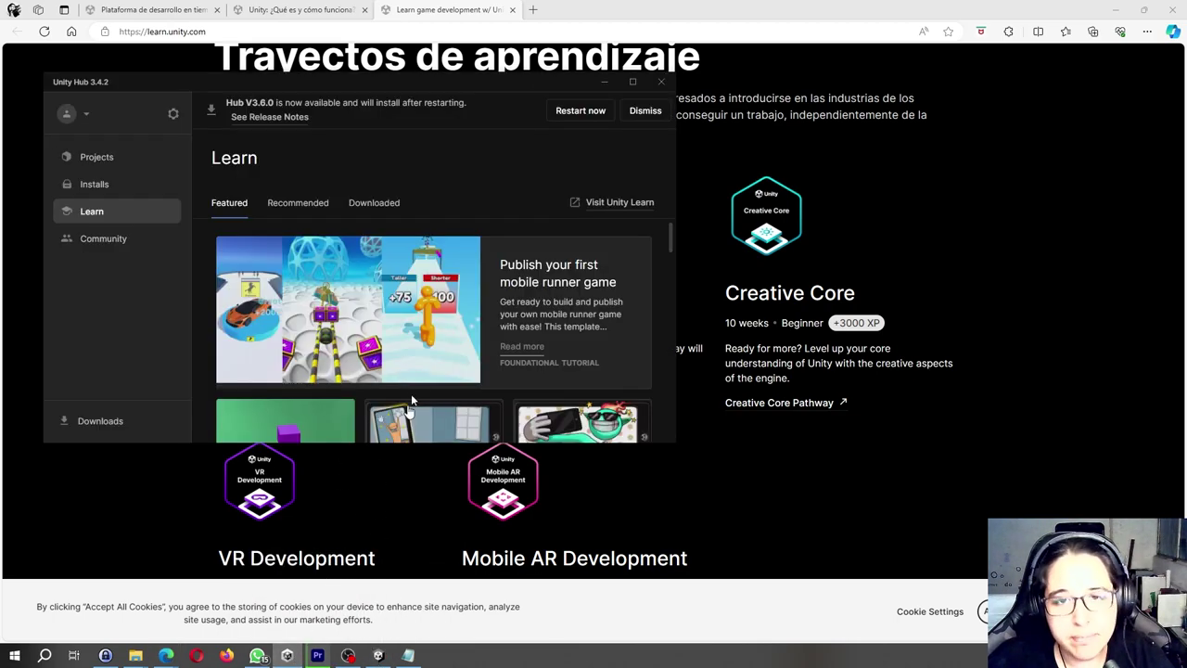
pyautogui.click(97, 158)
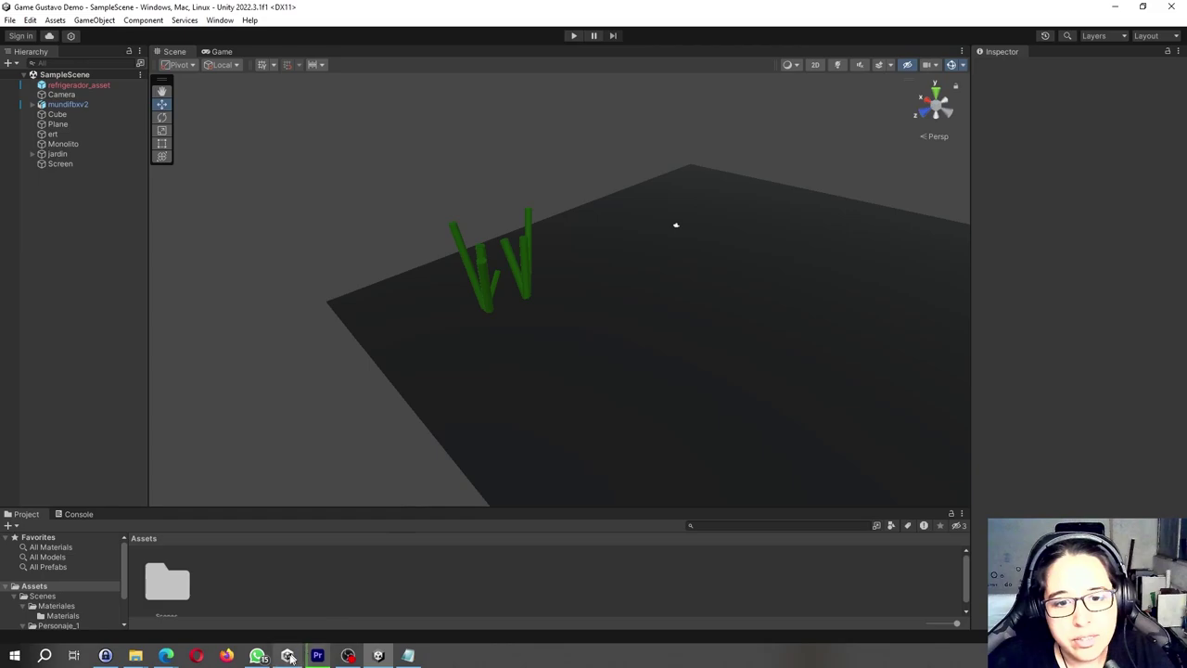
pyautogui.click(288, 656)
pyautogui.click(623, 162)
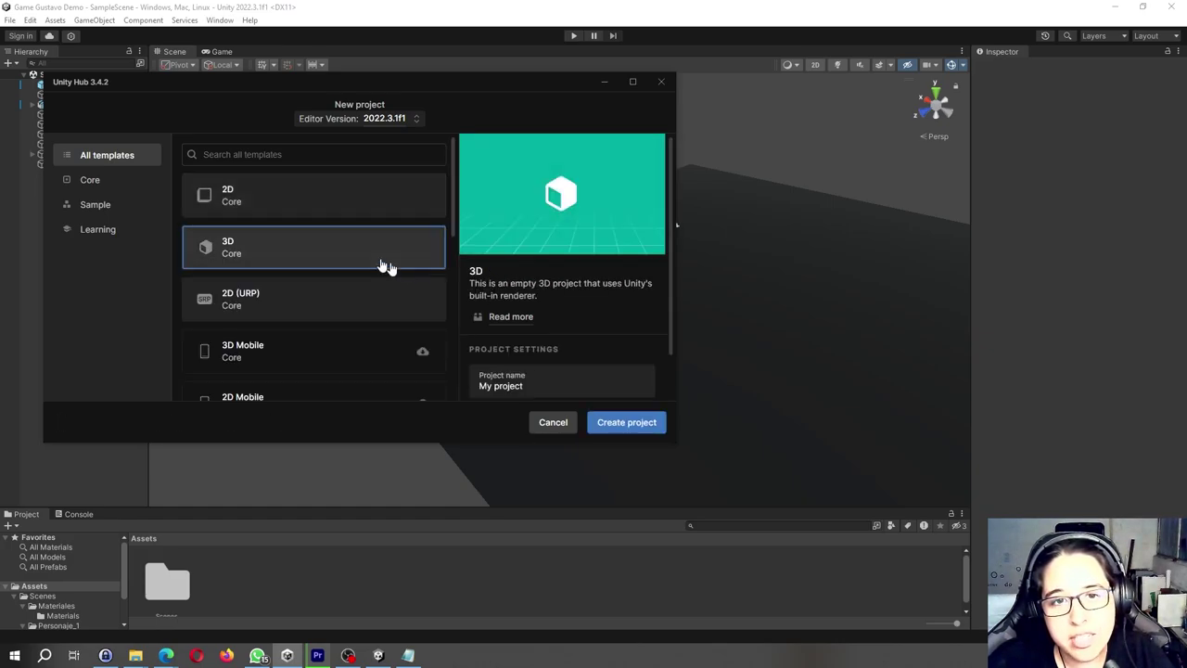
pyautogui.click(249, 192)
pyautogui.click(248, 244)
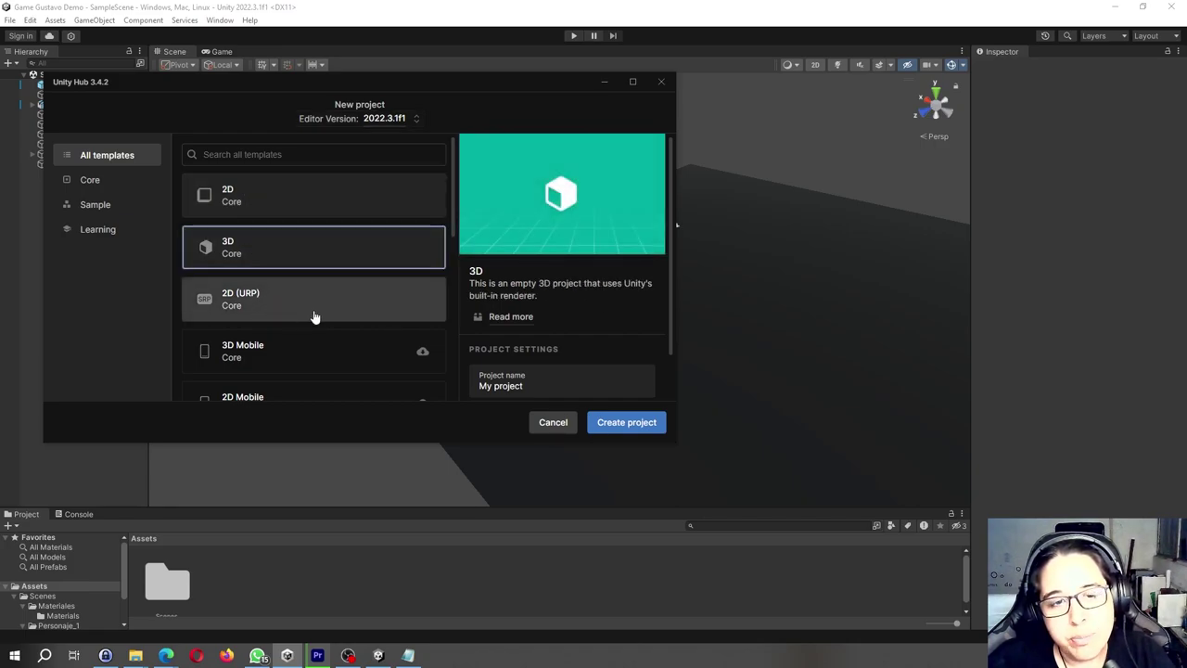
# Scroll through the full list of All templates and back to the top
pyautogui.scroll(-1, 313, 318)
pyautogui.scroll(-1, 301, 301)
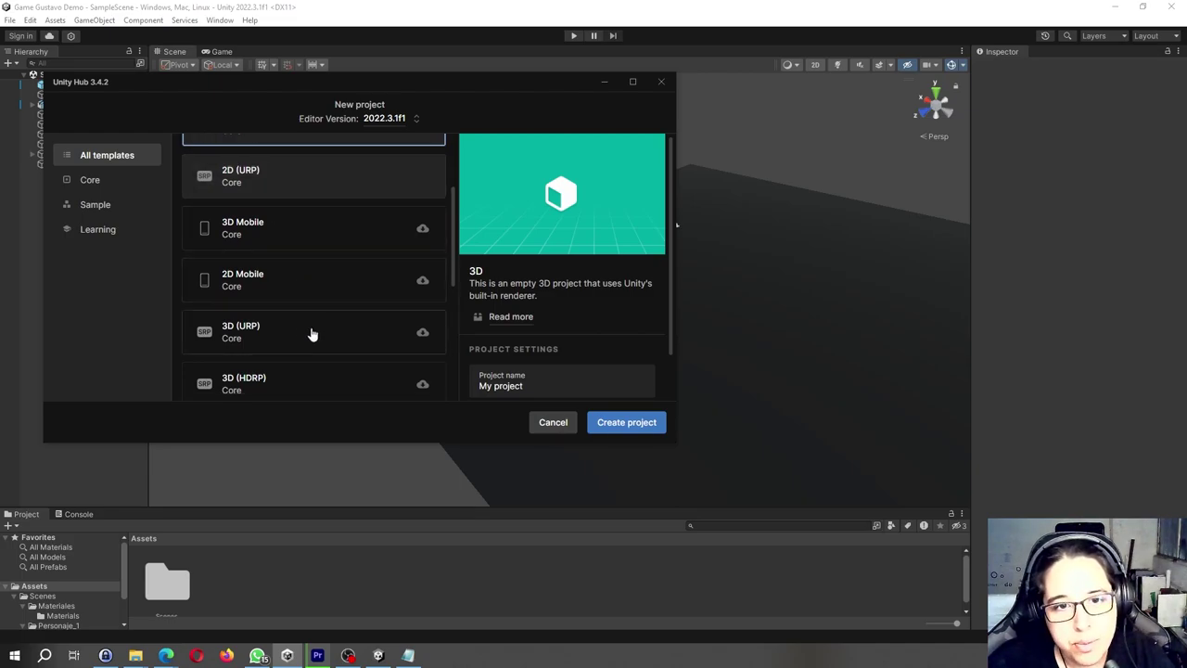
pyautogui.scroll(-1, 311, 334)
pyautogui.scroll(-1, 306, 334)
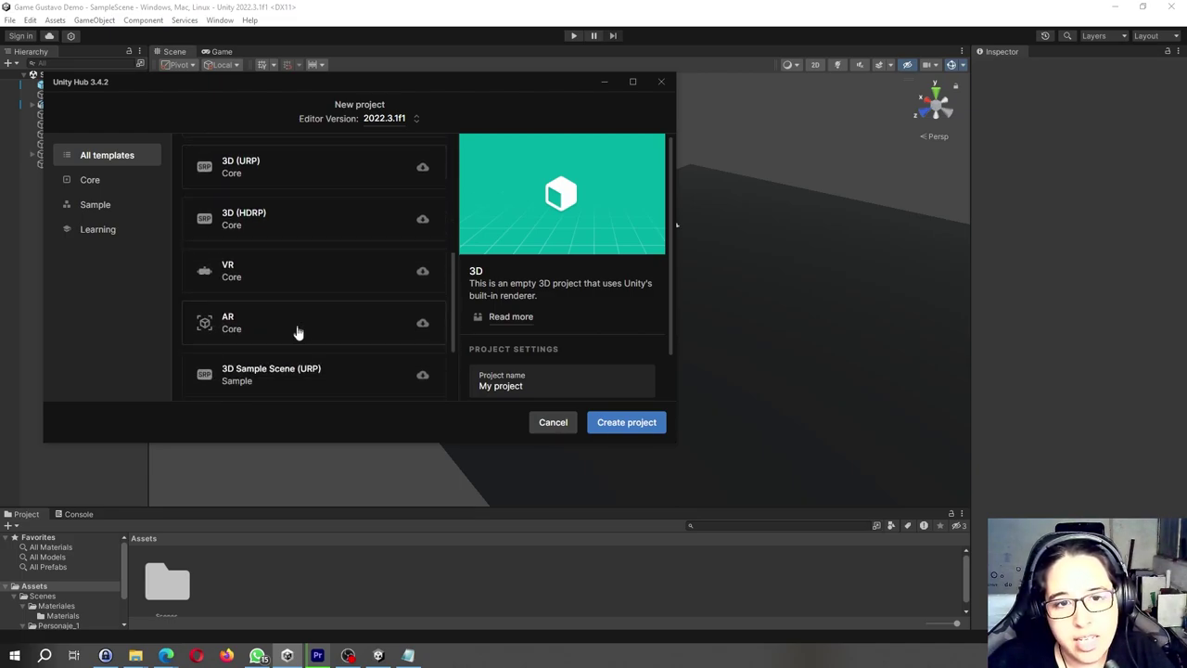
pyautogui.scroll(-1, 297, 338)
pyautogui.scroll(-1, 297, 343)
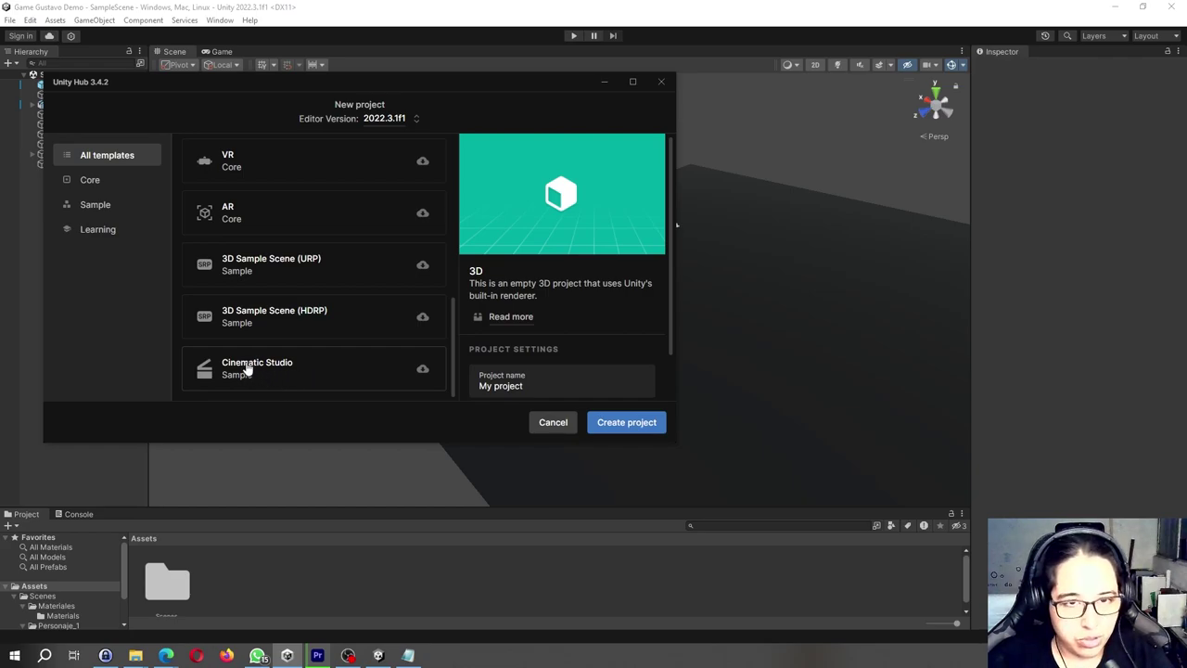
pyautogui.scroll(1, 250, 347)
pyautogui.scroll(4, 251, 351)
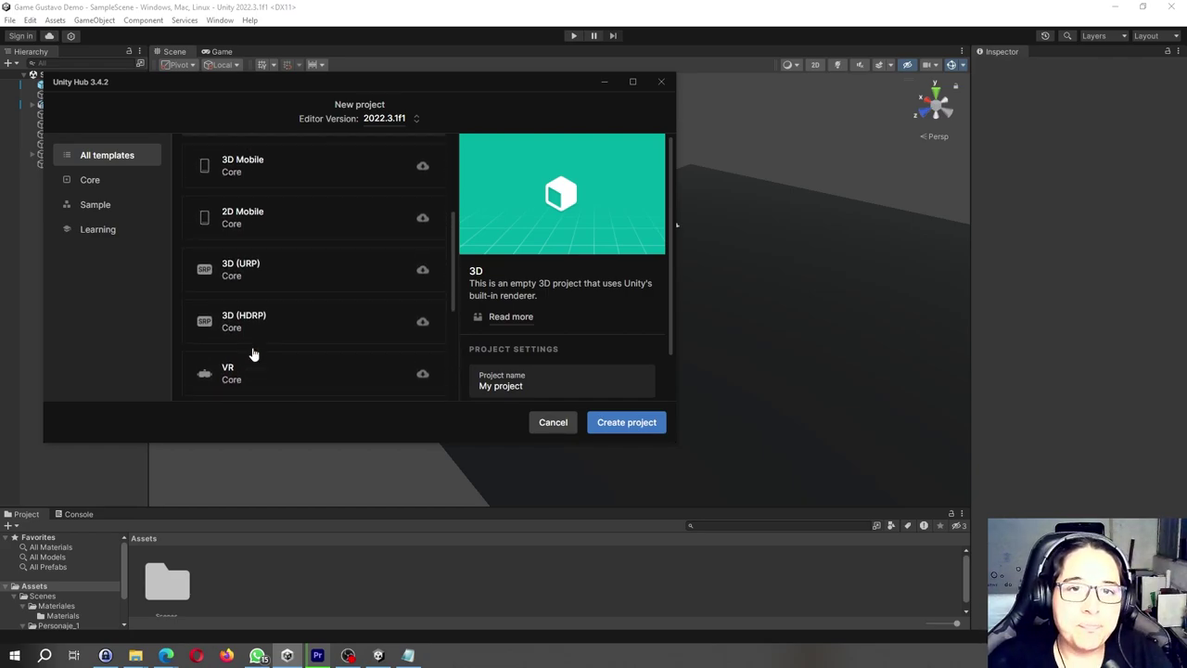
pyautogui.scroll(4, 253, 350)
# Browse the Core, Sample, Learning and All templates categories, then cancel the new project
pyautogui.click(105, 182)
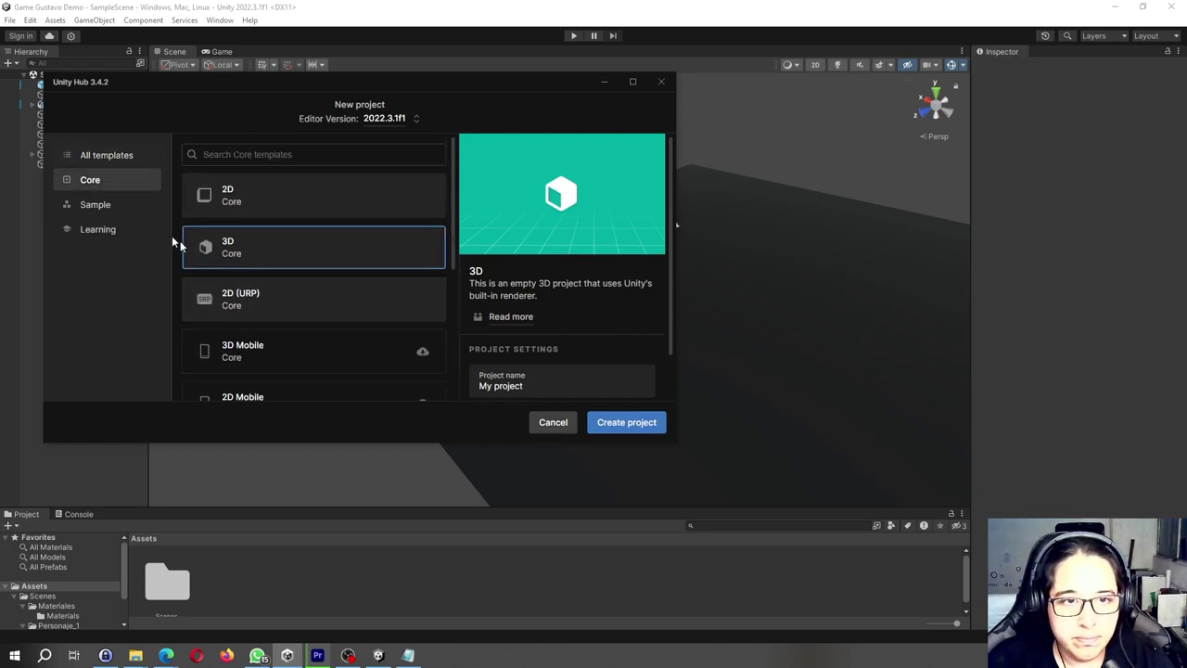
pyautogui.click(94, 204)
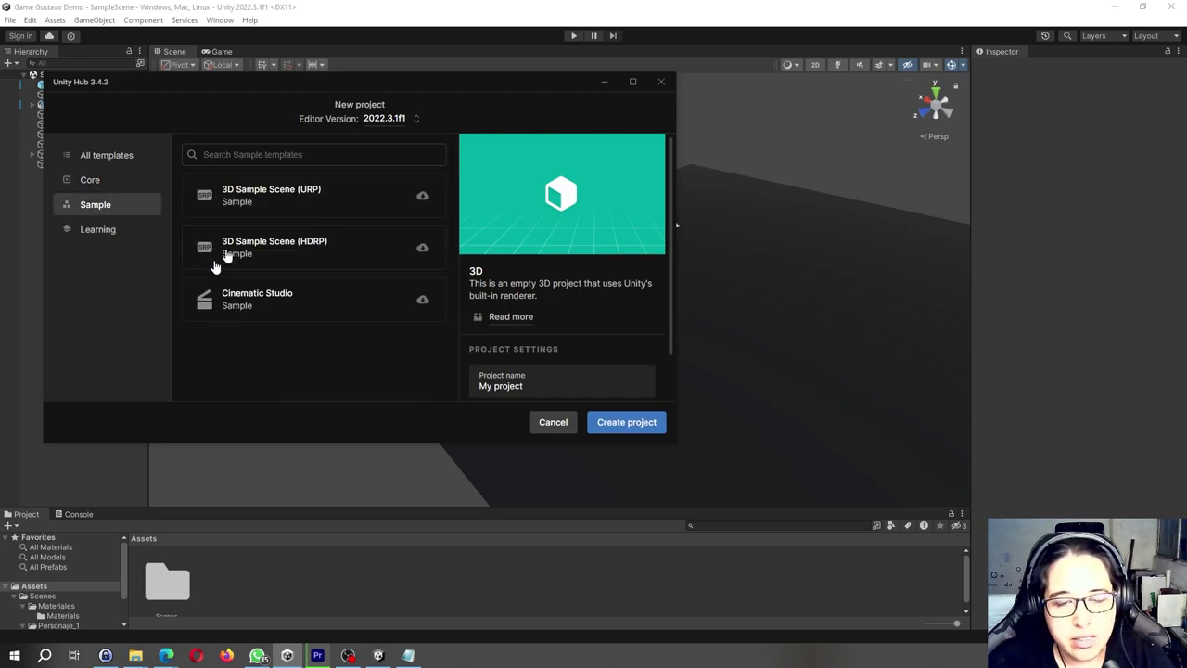
pyautogui.click(92, 179)
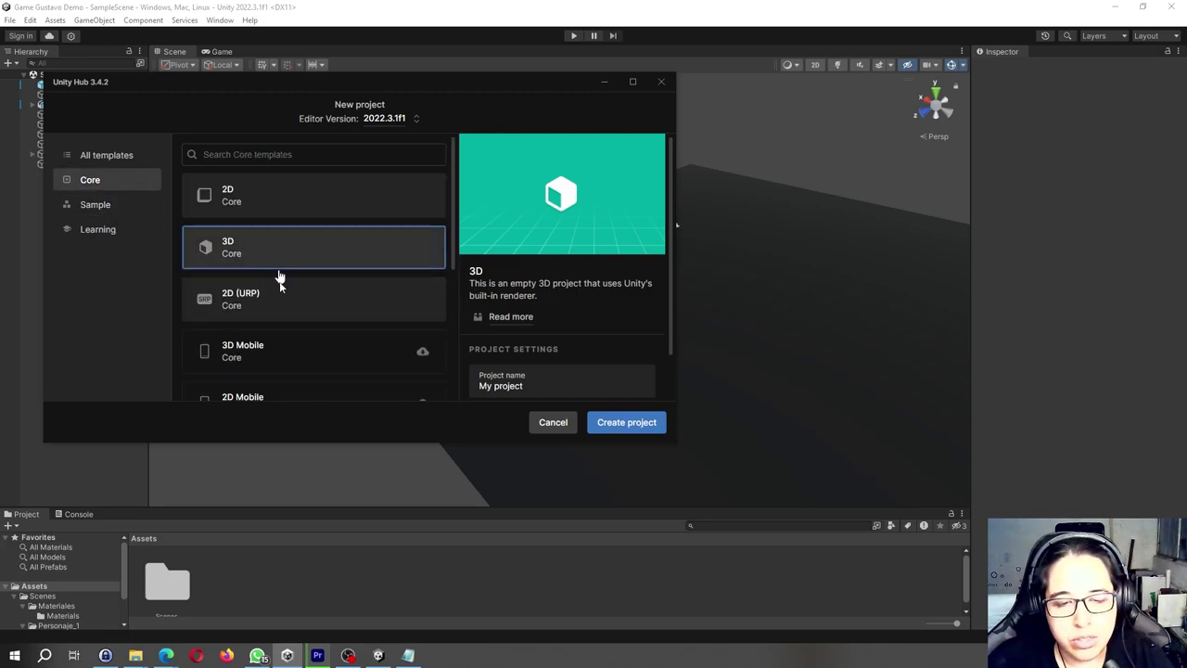
pyautogui.scroll(-2, 283, 320)
pyautogui.scroll(-3, 290, 331)
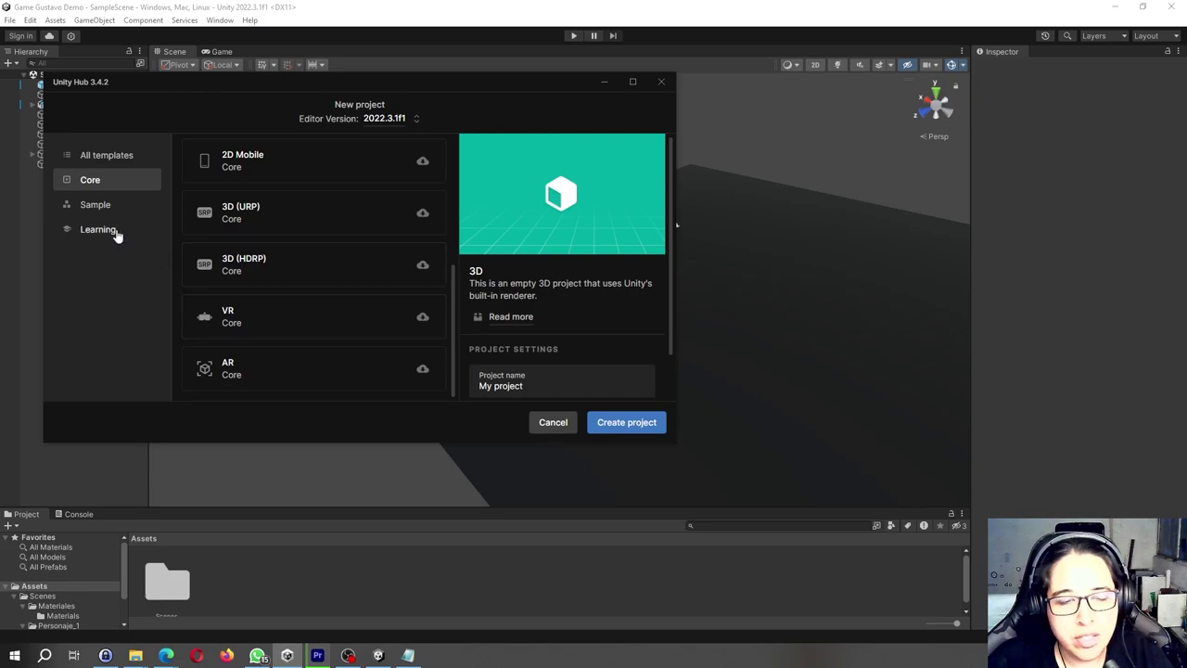
pyautogui.click(116, 232)
pyautogui.click(130, 155)
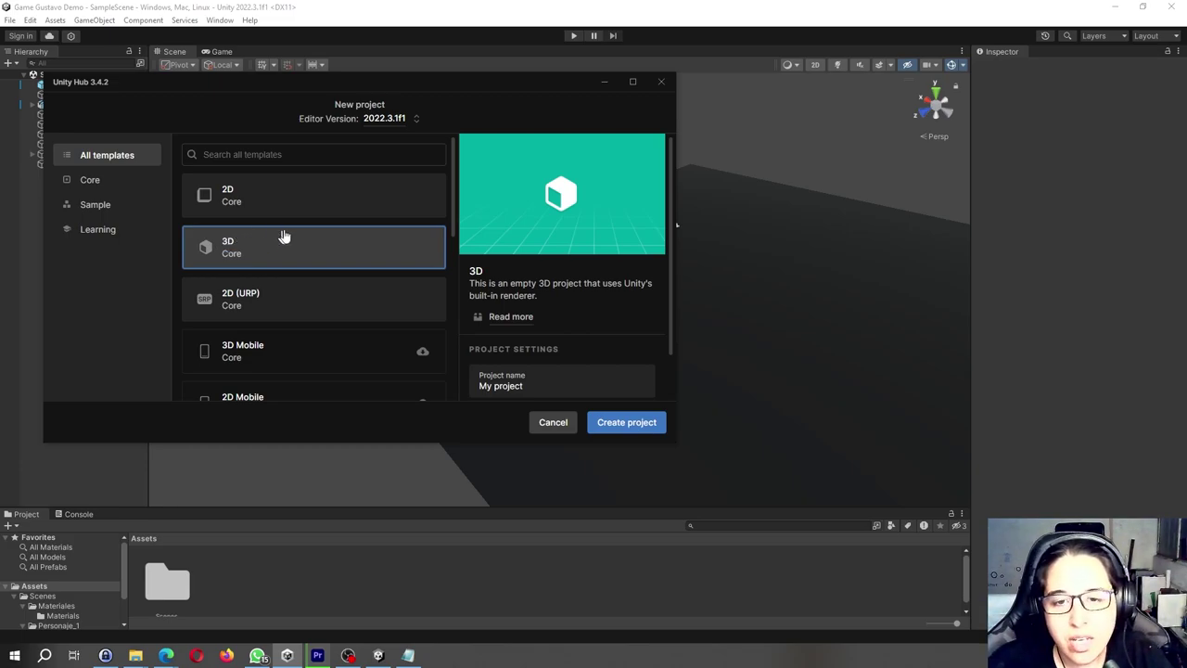
pyautogui.scroll(-2, 519, 320)
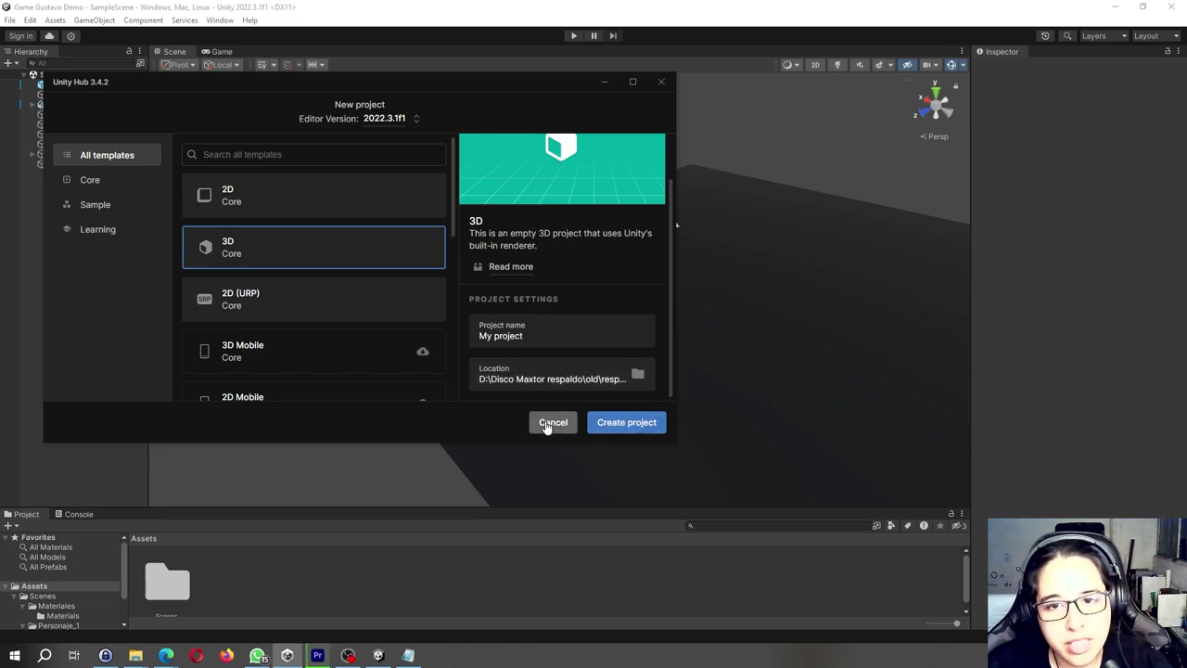
pyautogui.click(547, 424)
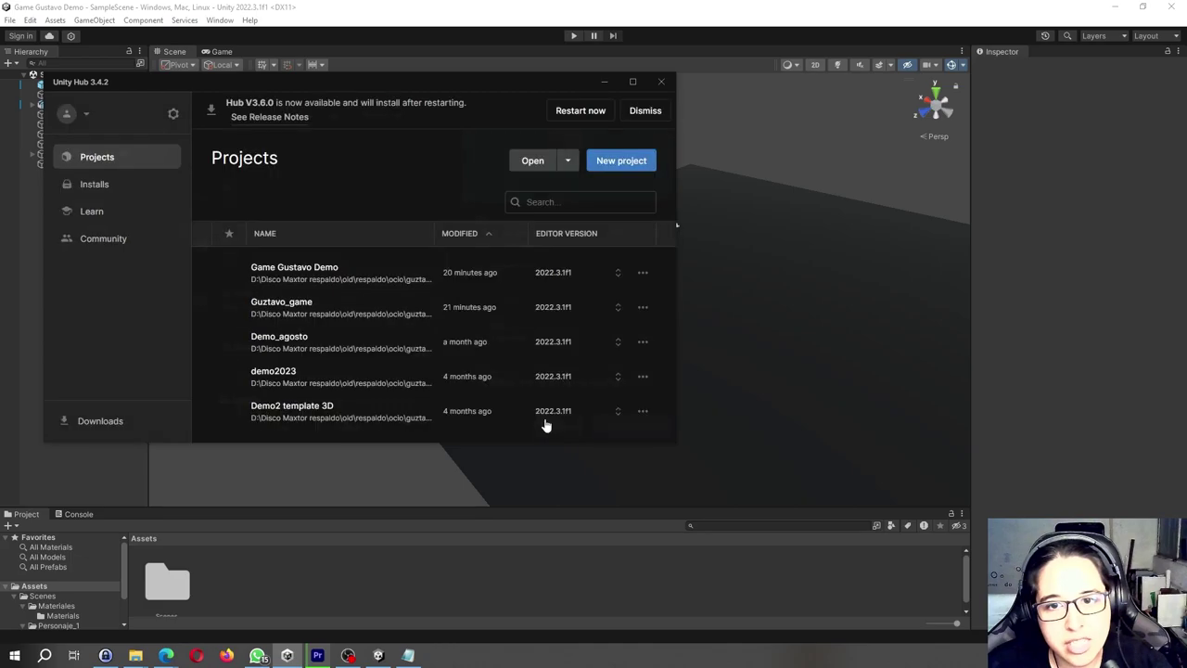
# Return from Unity Hub to the editor and turn on the Scene view grid
pyautogui.click(603, 83)
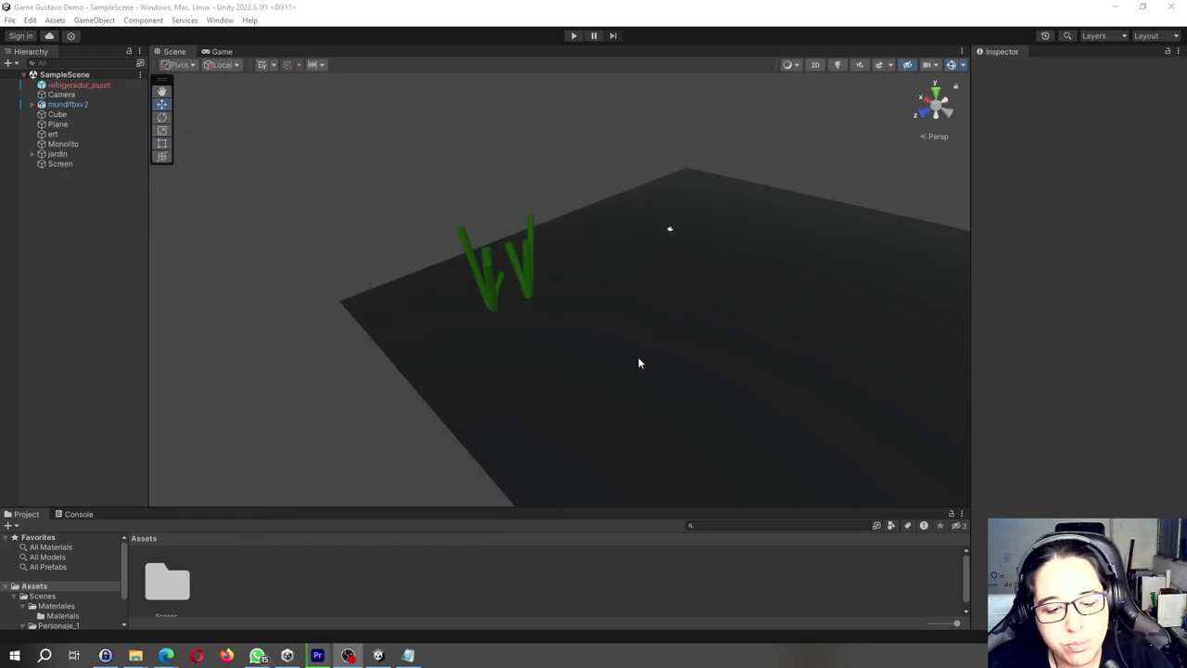
pyautogui.keyDown('alt'); pyautogui.moveTo(639, 361); pyautogui.dragTo(263, 298); pyautogui.keyUp('alt')
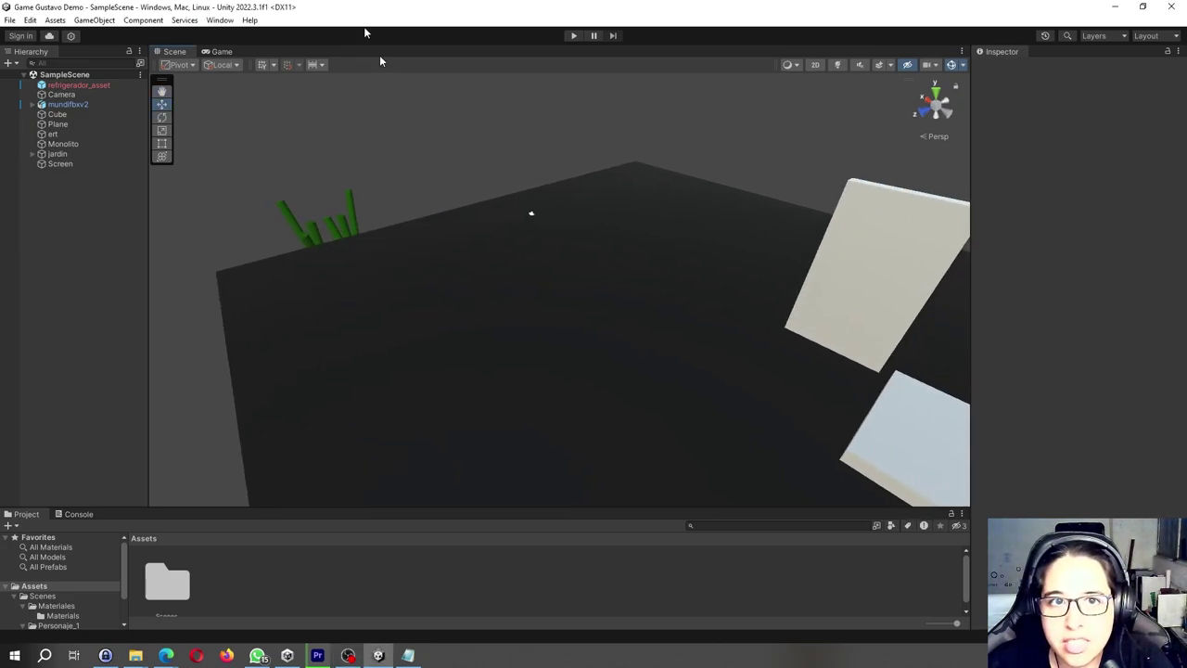
pyautogui.click(262, 64)
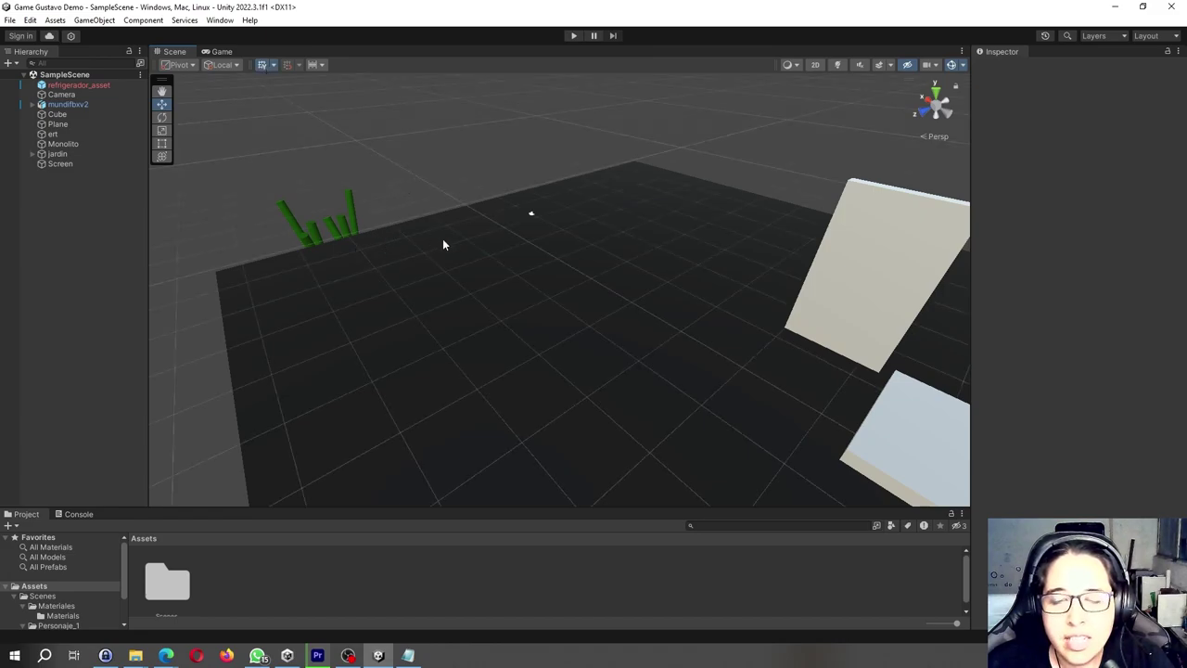
pyautogui.scroll(-2, 443, 250)
pyautogui.scroll(-2, 441, 265)
pyautogui.scroll(-2, 445, 278)
pyautogui.scroll(-1, 450, 291)
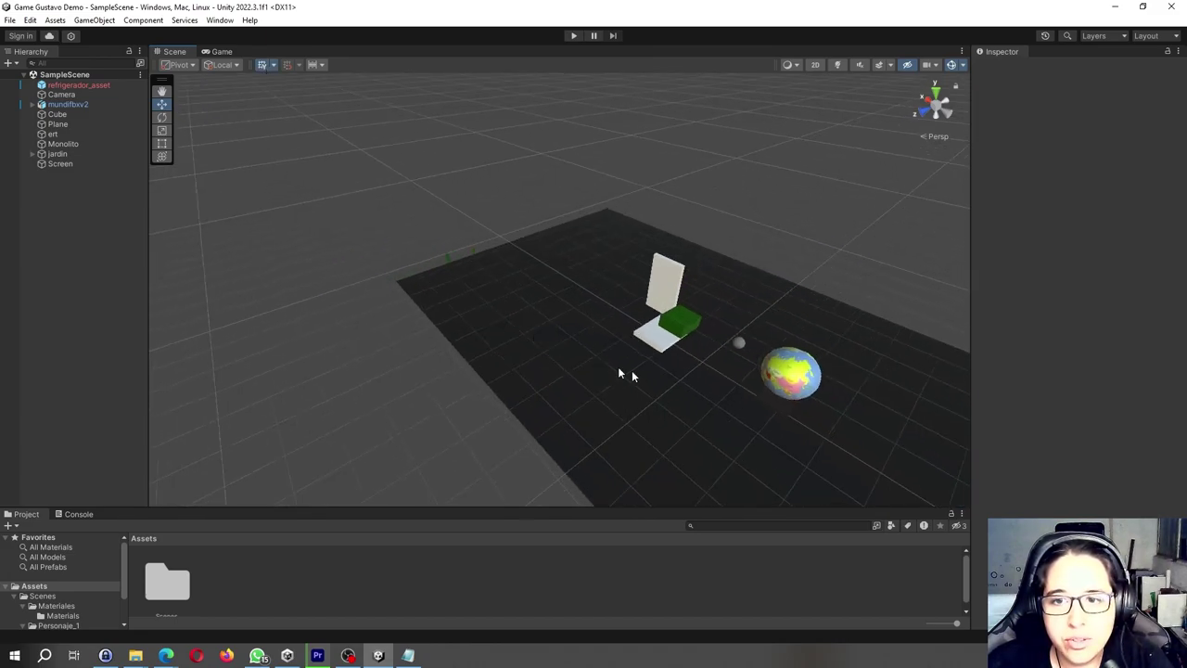
pyautogui.scroll(1, 672, 362)
pyautogui.scroll(2, 675, 363)
pyautogui.scroll(2, 674, 362)
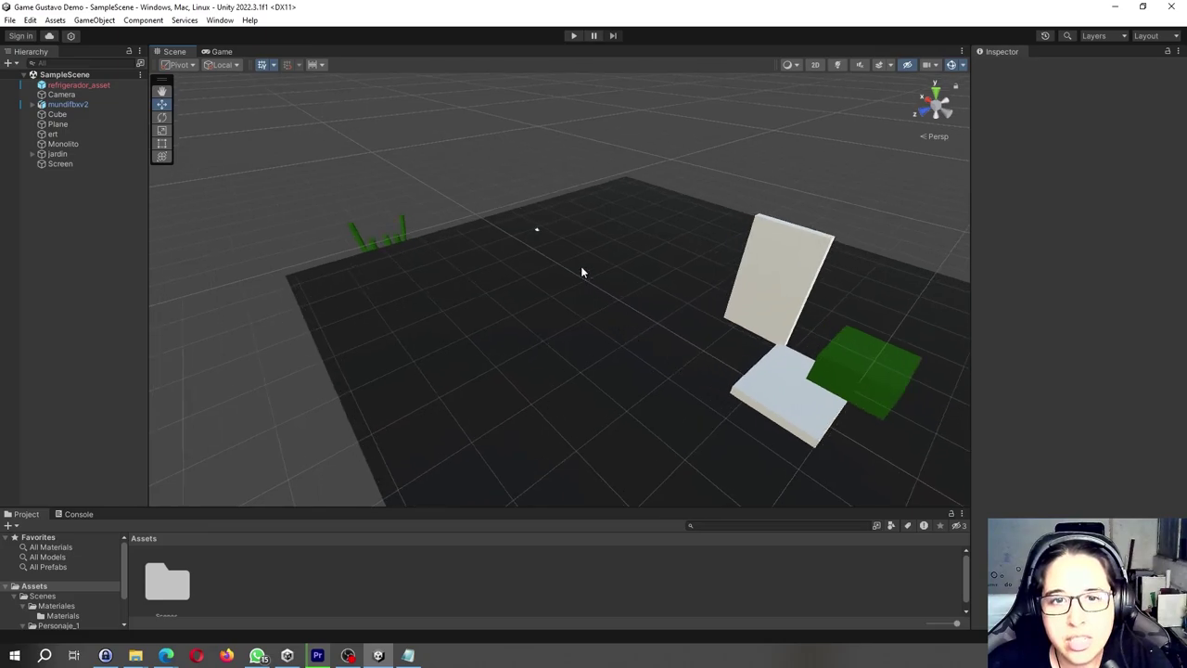
# Rotate, pan and zoom the view to show the plane, grass, white panels and green cube
pyautogui.moveTo(520, 205); pyautogui.dragTo(612, 5, button='right')
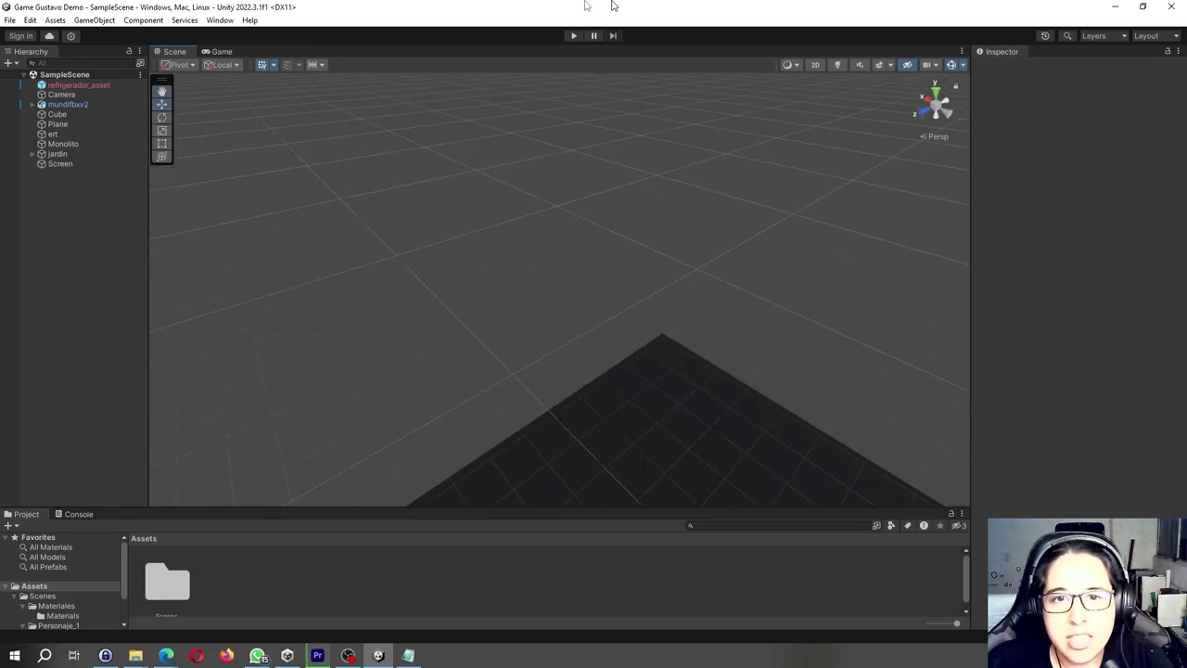
pyautogui.moveTo(563, 178); pyautogui.dragTo(805, 397)
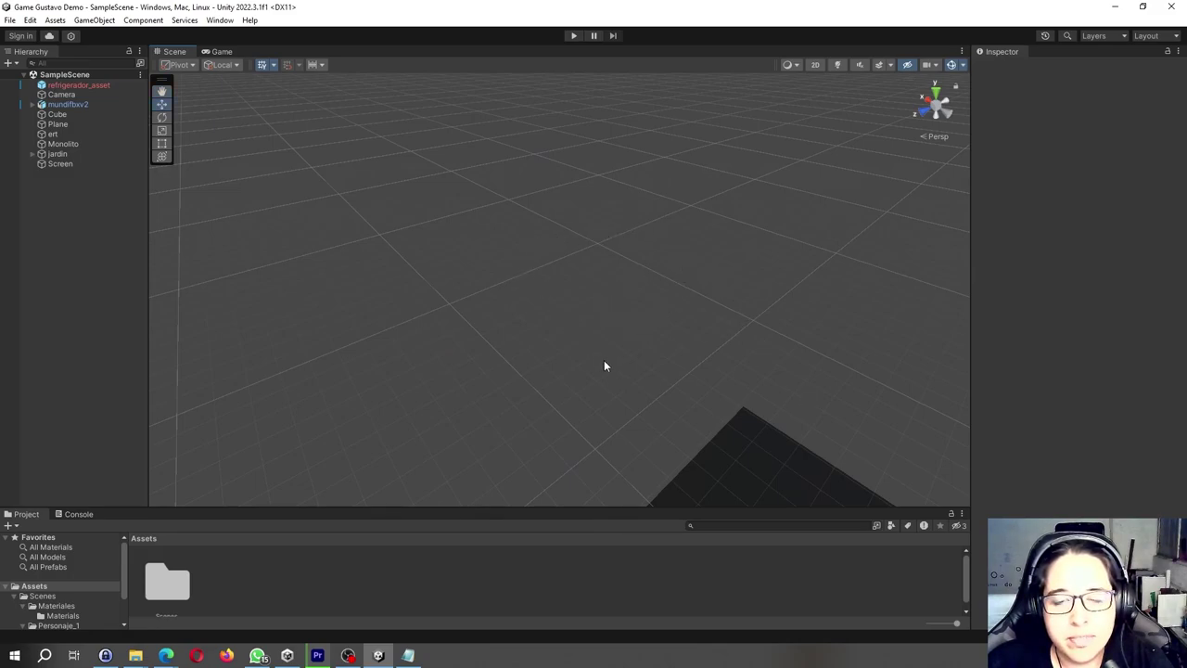
pyautogui.moveTo(604, 365); pyautogui.dragTo(631, 561)
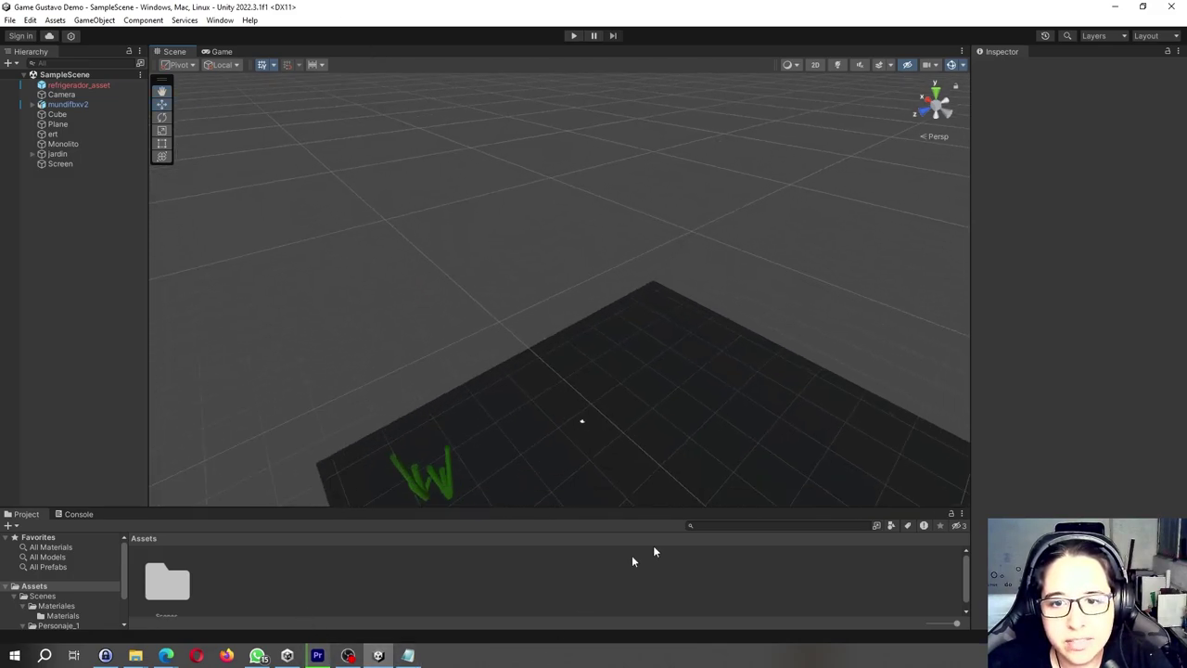
pyautogui.moveTo(716, 474)
pyautogui.mouseDown()
pyautogui.moveTo(644, 379)
pyautogui.moveTo(543, 177)
pyautogui.moveTo(533, 122)
pyautogui.mouseUp()
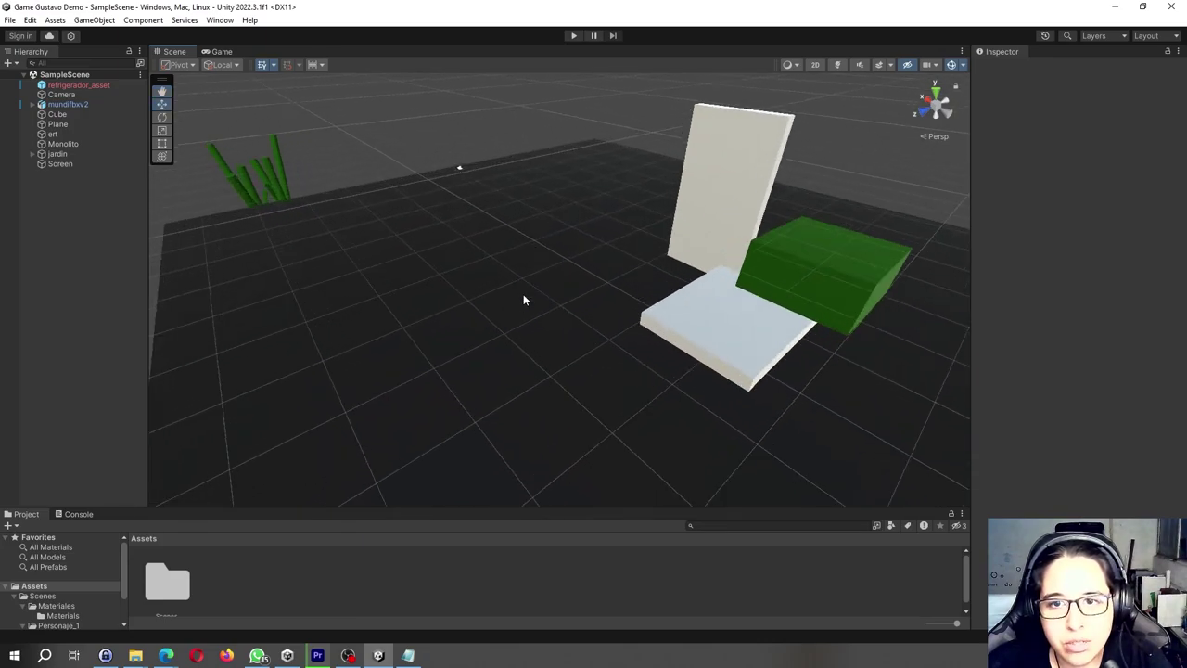
pyautogui.scroll(3, 523, 298)
pyautogui.scroll(2, 523, 299)
pyautogui.scroll(2, 523, 299)
pyautogui.scroll(2, 523, 299)
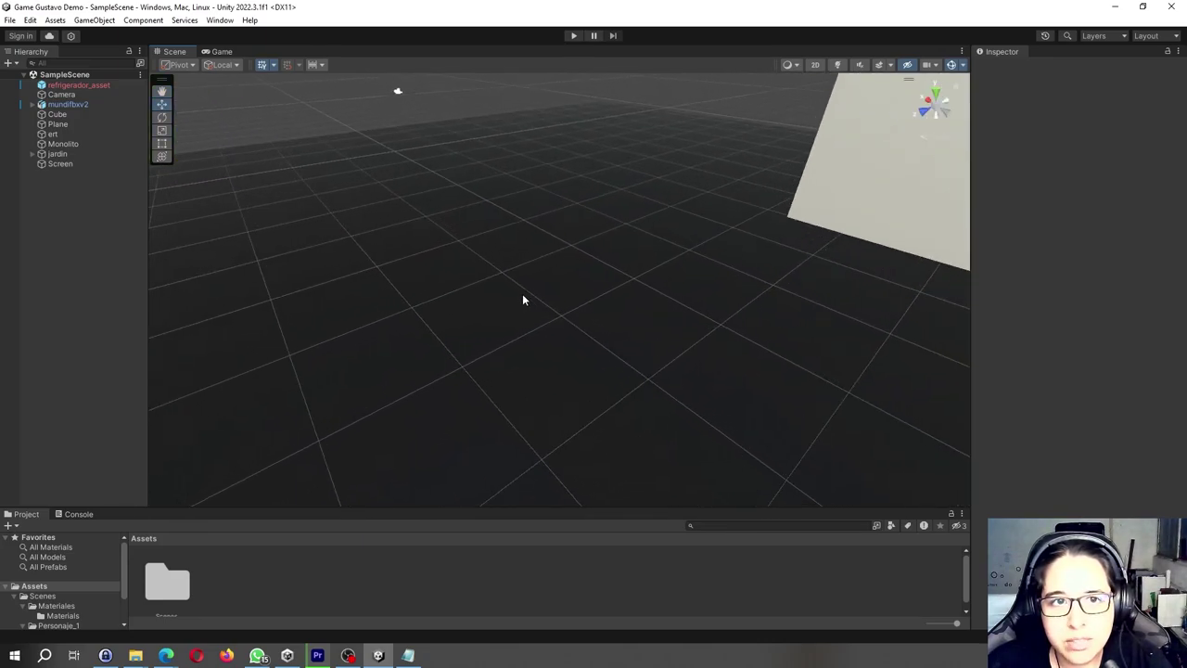
pyautogui.scroll(2, 523, 299)
pyautogui.scroll(2, 523, 299)
pyautogui.scroll(1, 523, 299)
pyautogui.scroll(1, 523, 299)
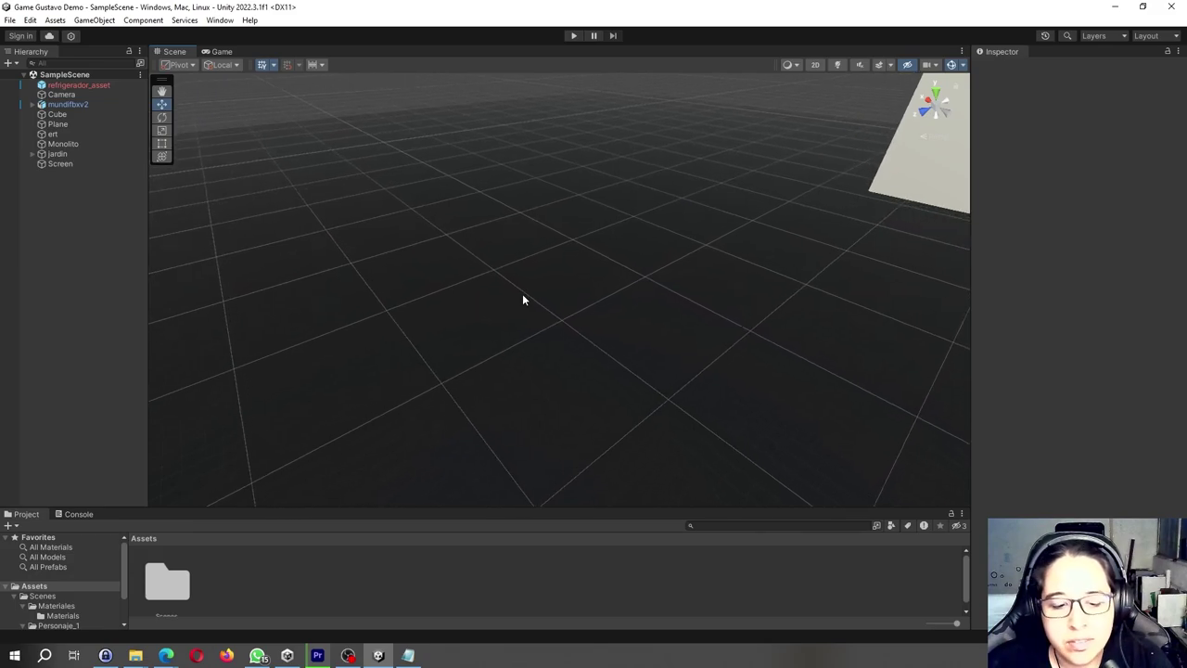
pyautogui.scroll(1, 523, 298)
pyautogui.scroll(1, 522, 300)
pyautogui.scroll(1, 522, 300)
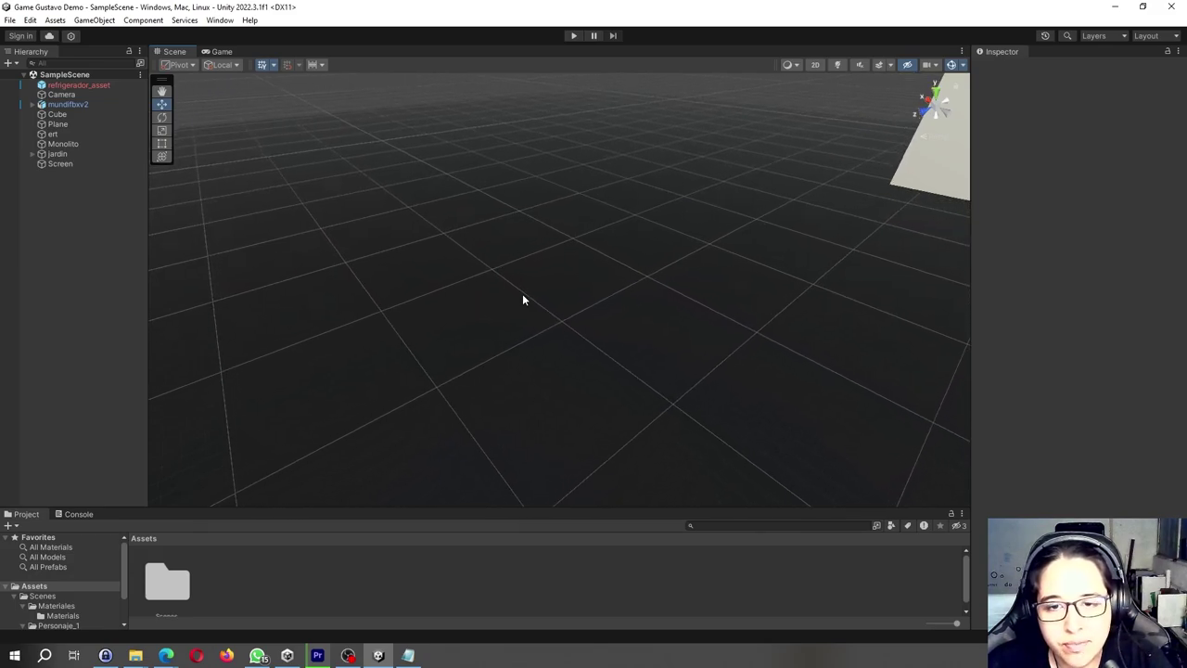
pyautogui.scroll(1, 522, 299)
# Select the Plane object and adjust the view around it
pyautogui.click(522, 299)
pyautogui.moveTo(522, 299); pyautogui.dragTo(581, 315, button='middle')
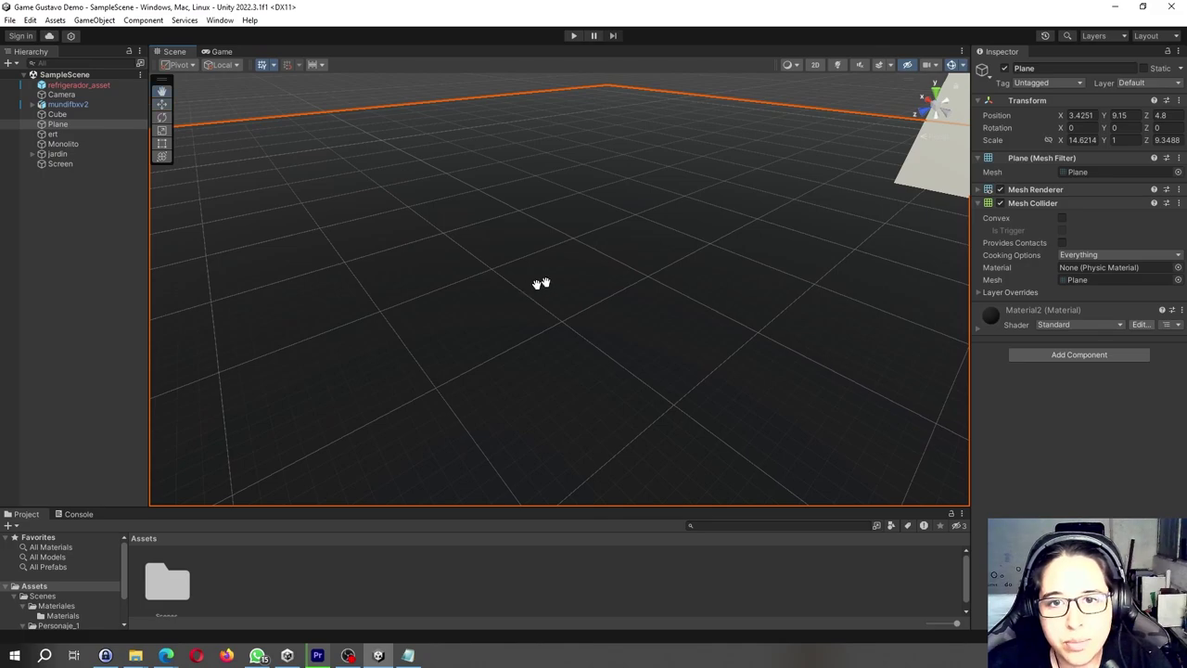
pyautogui.scroll(1, 465, 322)
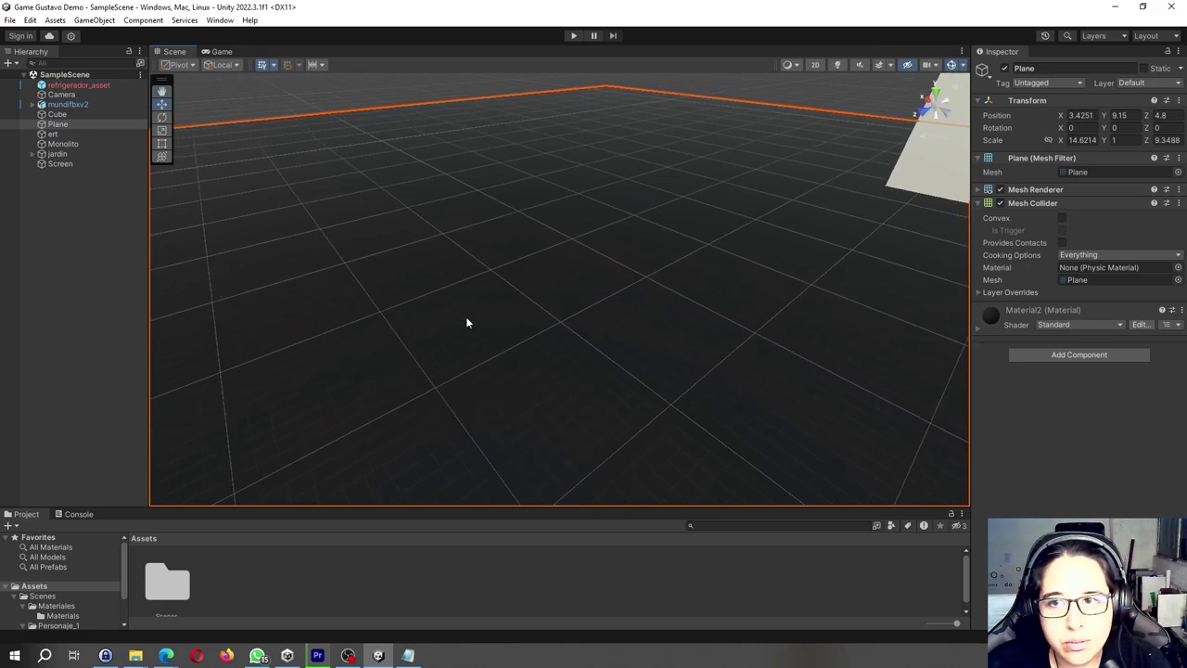
pyautogui.scroll(1, 465, 322)
pyautogui.scroll(2, 465, 322)
pyautogui.scroll(-2, 467, 323)
pyautogui.scroll(-2, 467, 323)
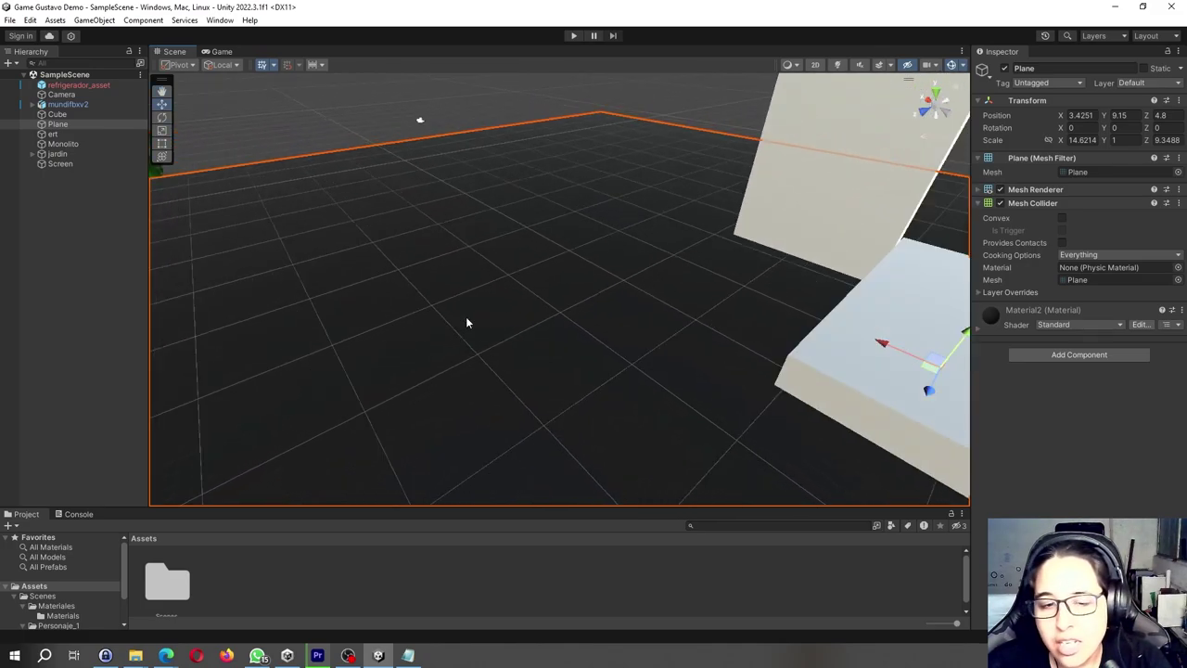
pyautogui.scroll(-2, 466, 323)
pyautogui.scroll(-2, 467, 323)
pyautogui.scroll(-2, 467, 322)
pyautogui.scroll(-2, 466, 322)
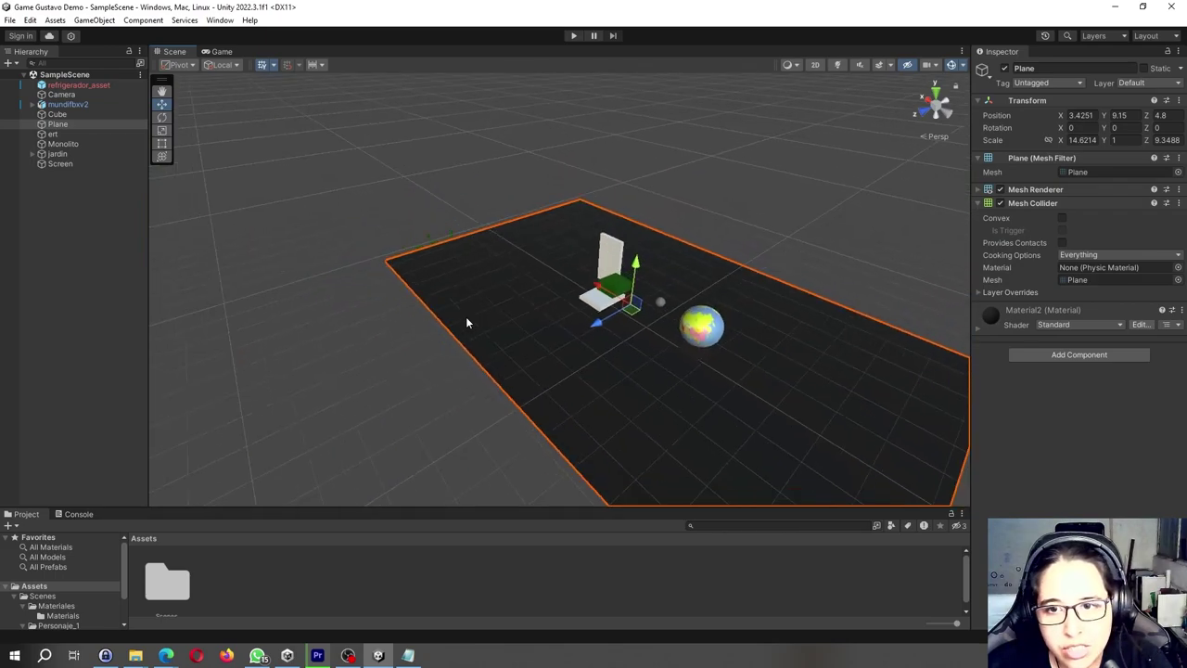
pyautogui.scroll(-1, 466, 322)
pyautogui.scroll(-1, 467, 322)
pyautogui.moveTo(467, 322); pyautogui.dragTo(326, 315, button='middle')
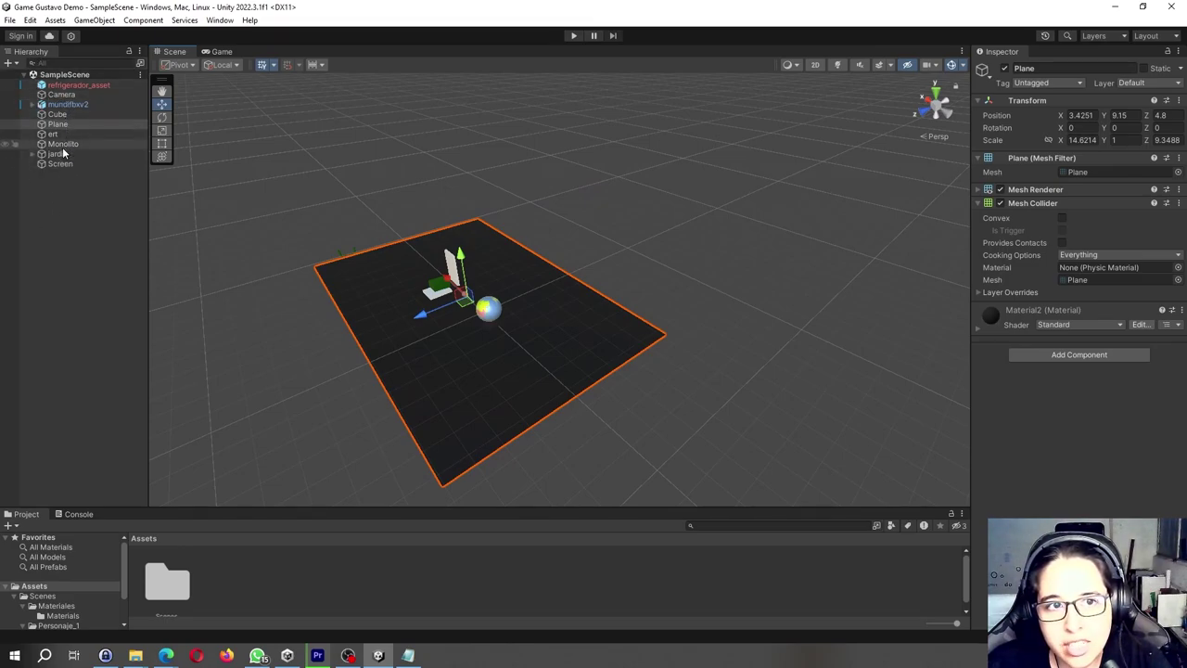
# Inspect the Monolito object, then delete the jardin object from the scene
pyautogui.click(63, 144)
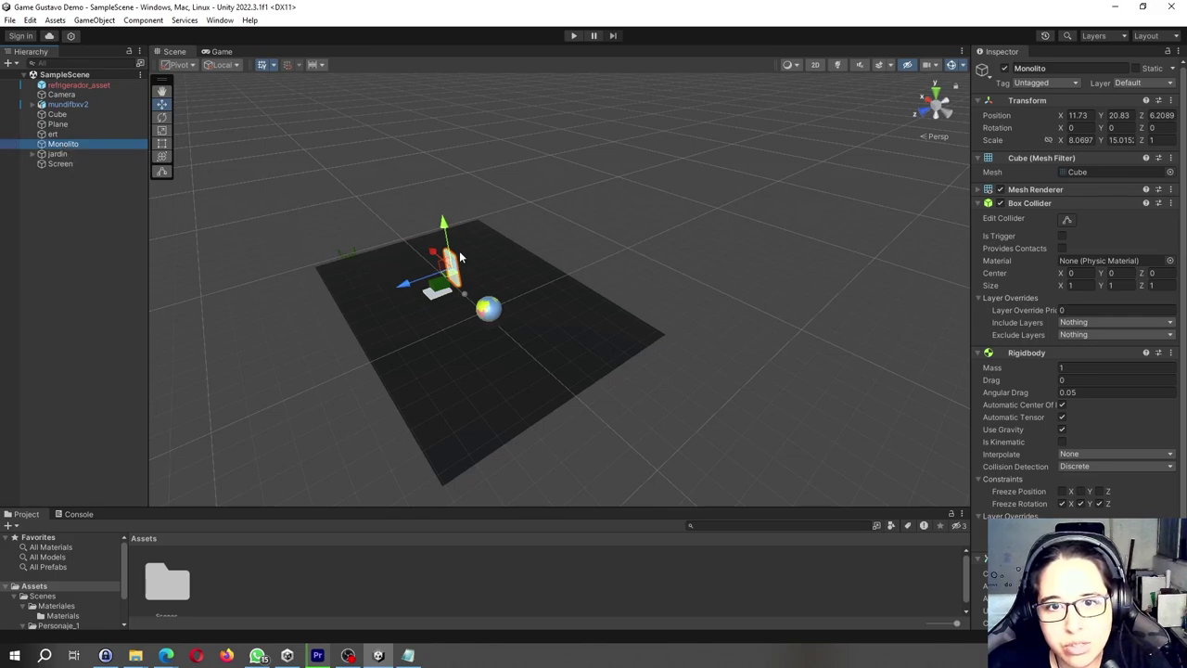
pyautogui.click(130, 154)
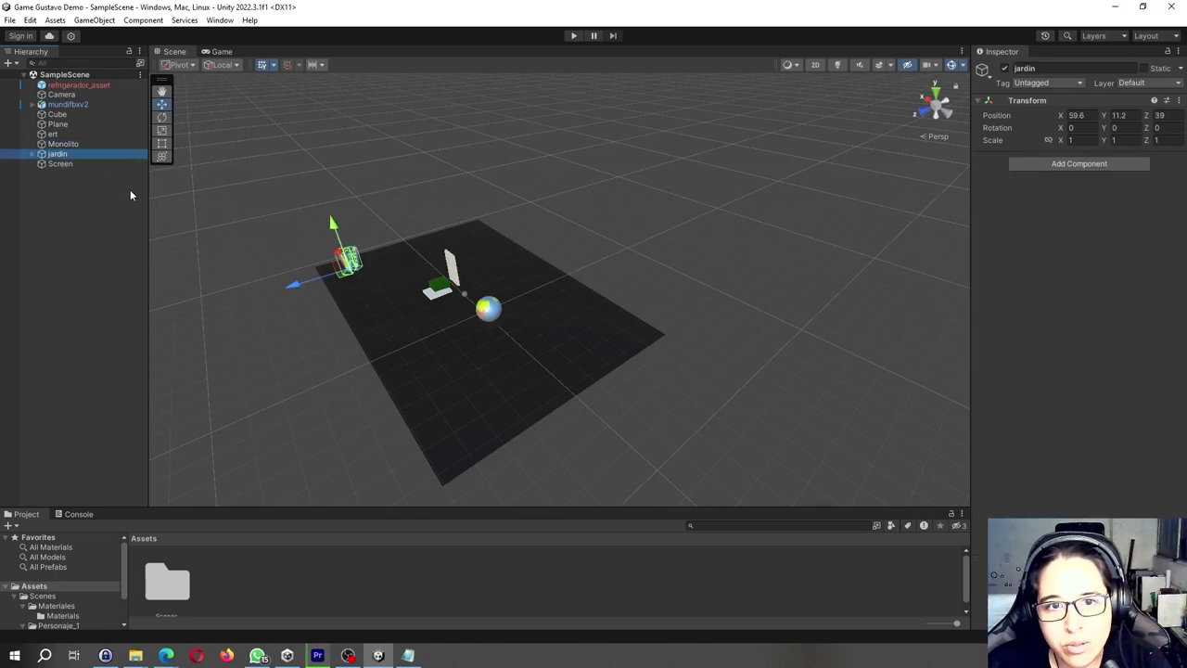
pyautogui.press('Delete')
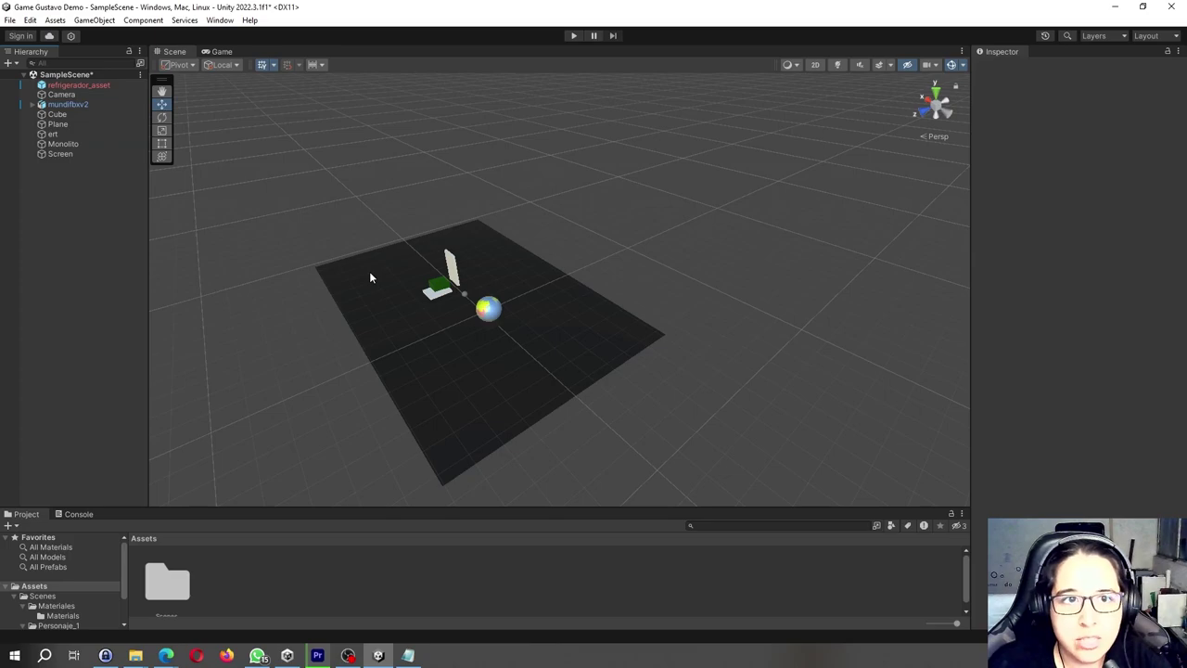
# Inspect the Screen and ert objects and centre the scene objects in view
pyautogui.click(55, 154)
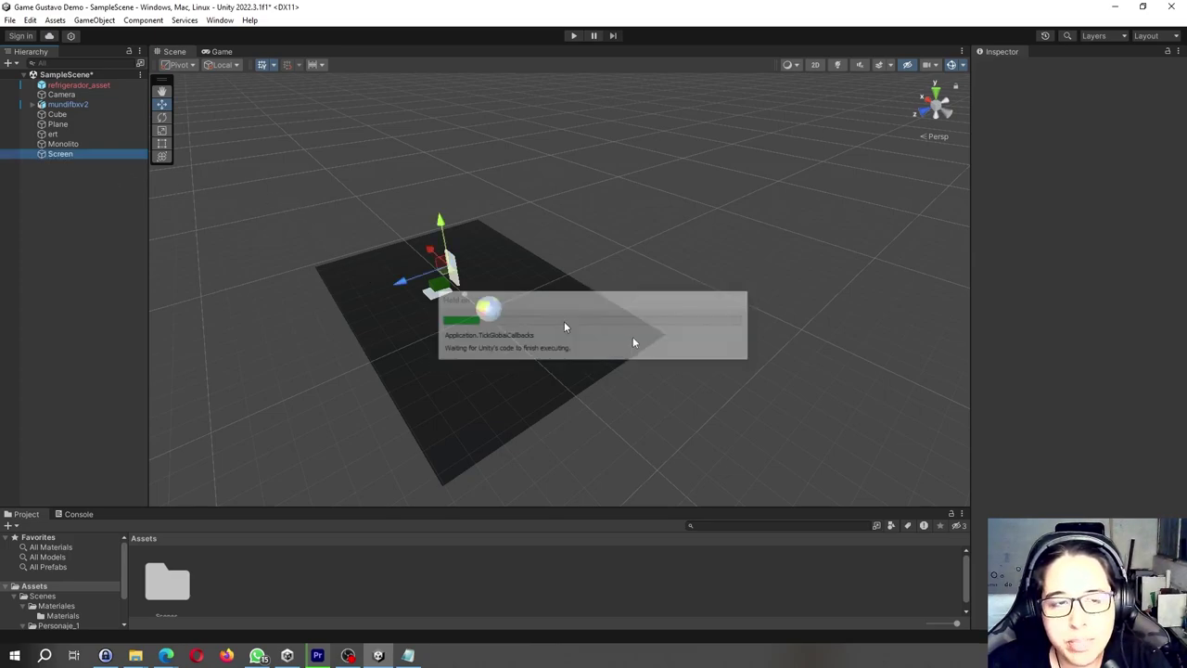
pyautogui.click(41, 154)
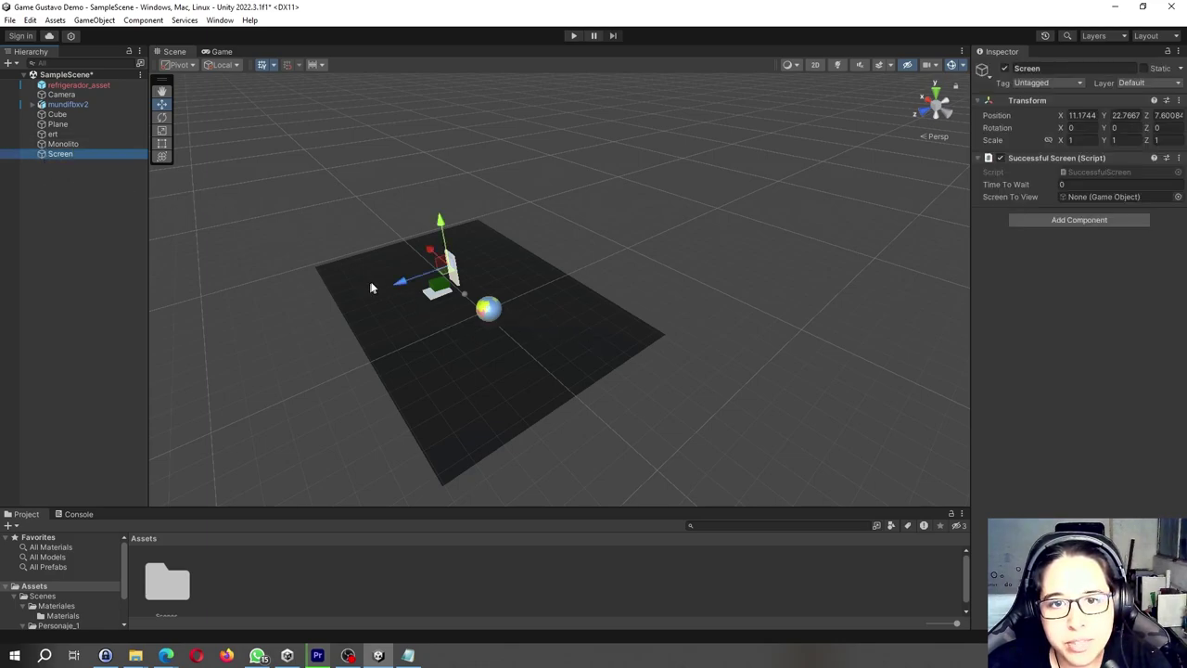
pyautogui.click(42, 136)
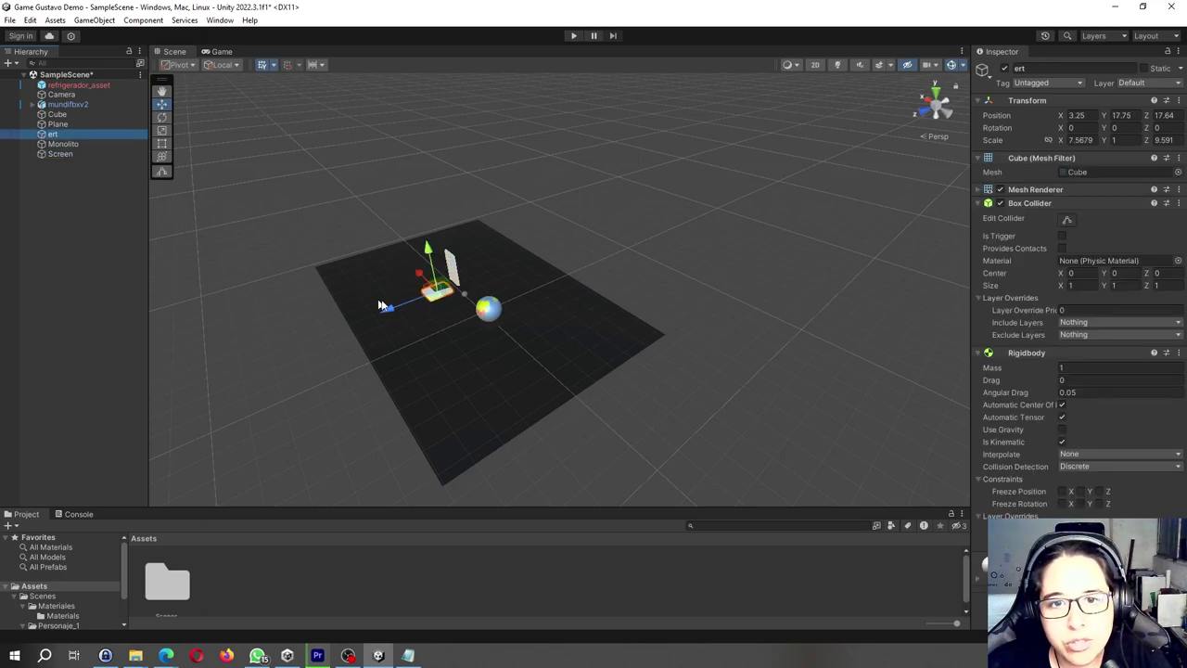
pyautogui.scroll(2, 390, 304)
pyautogui.scroll(2, 401, 303)
pyautogui.scroll(2, 401, 324)
pyautogui.scroll(2, 422, 334)
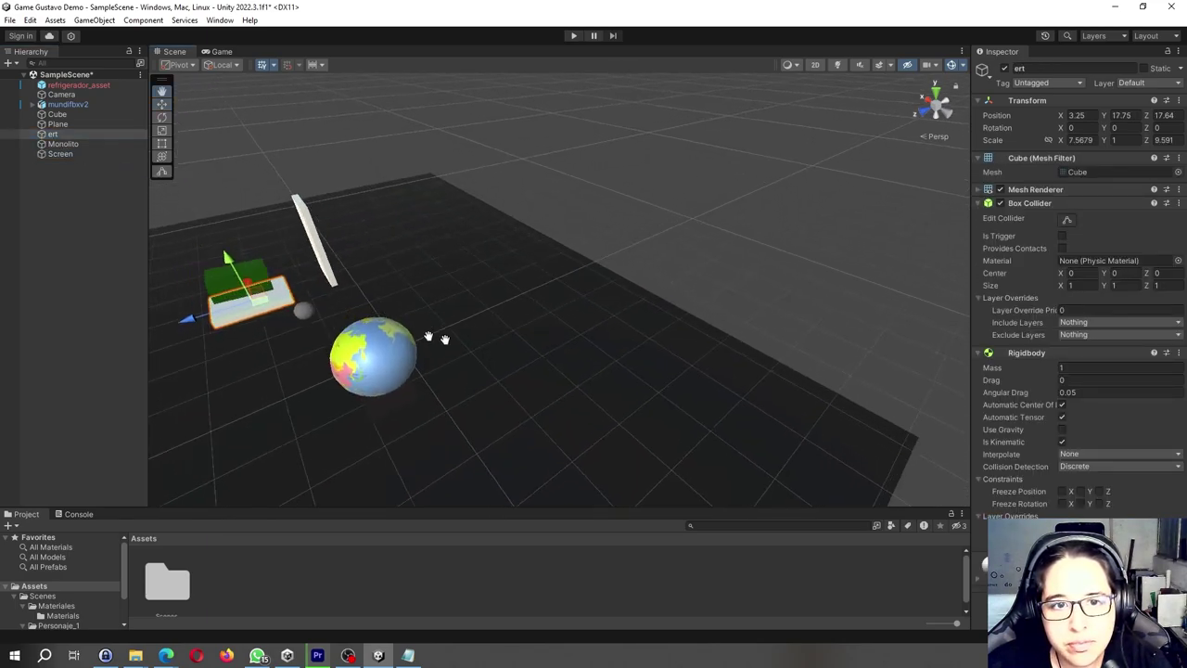
pyautogui.moveTo(429, 336); pyautogui.dragTo(561, 312, button='middle')
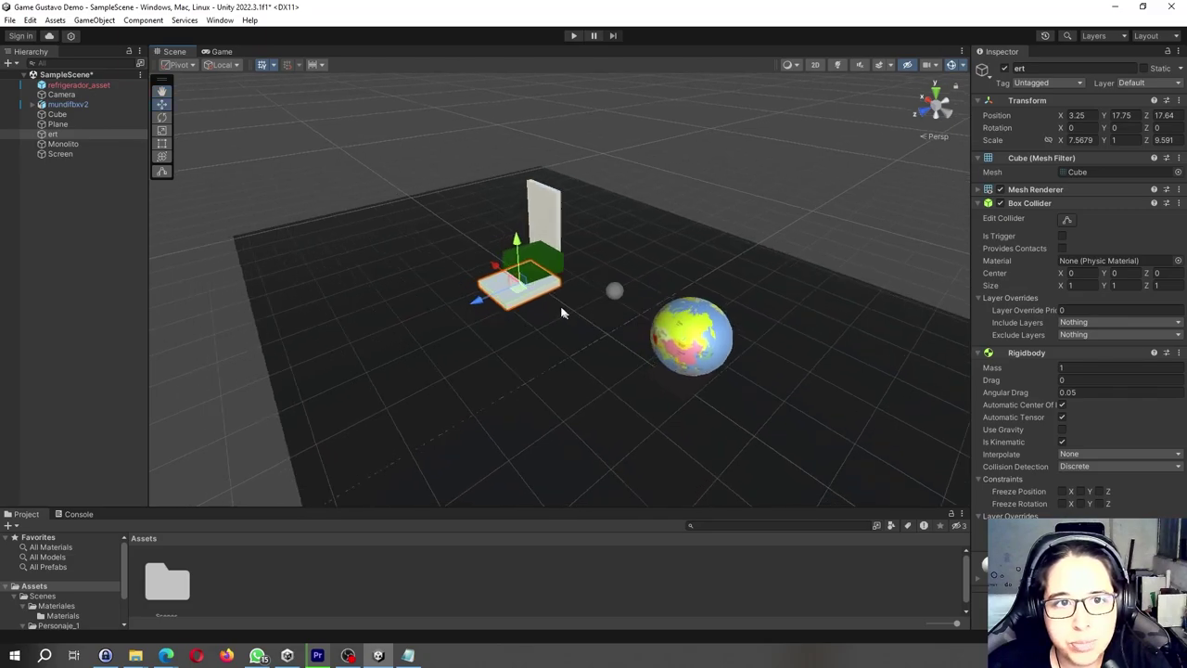
# Inspect Plane, Cube and the mundifbxv2 globe, then zoom in on the globe
pyautogui.click(56, 124)
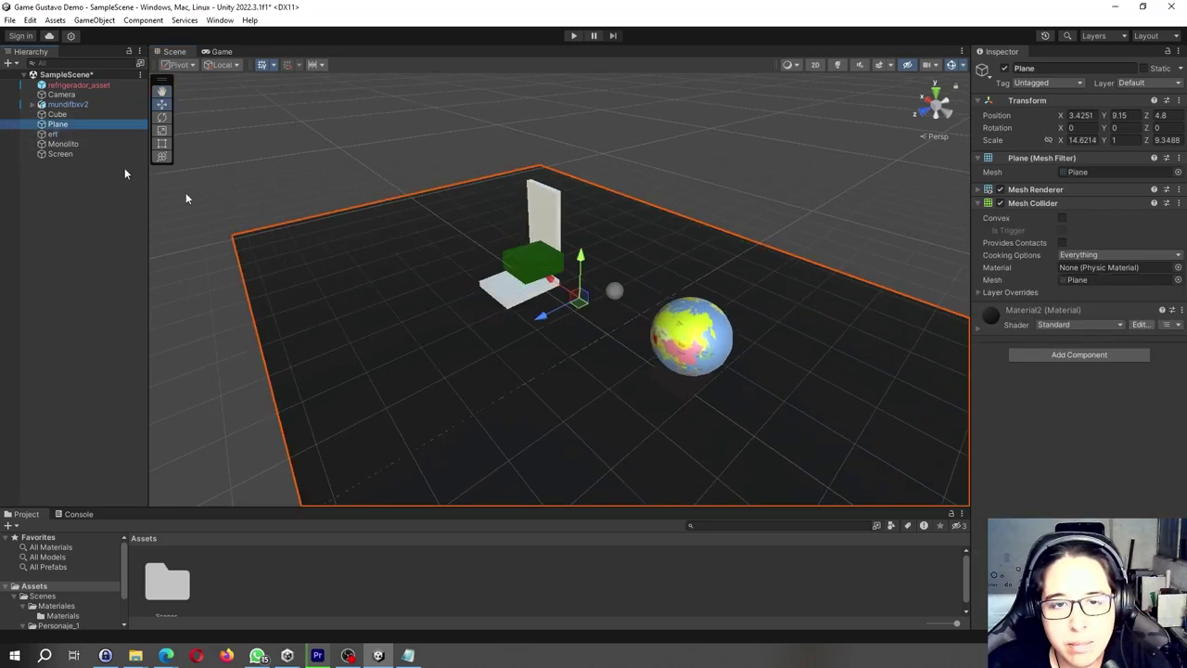
pyautogui.click(54, 115)
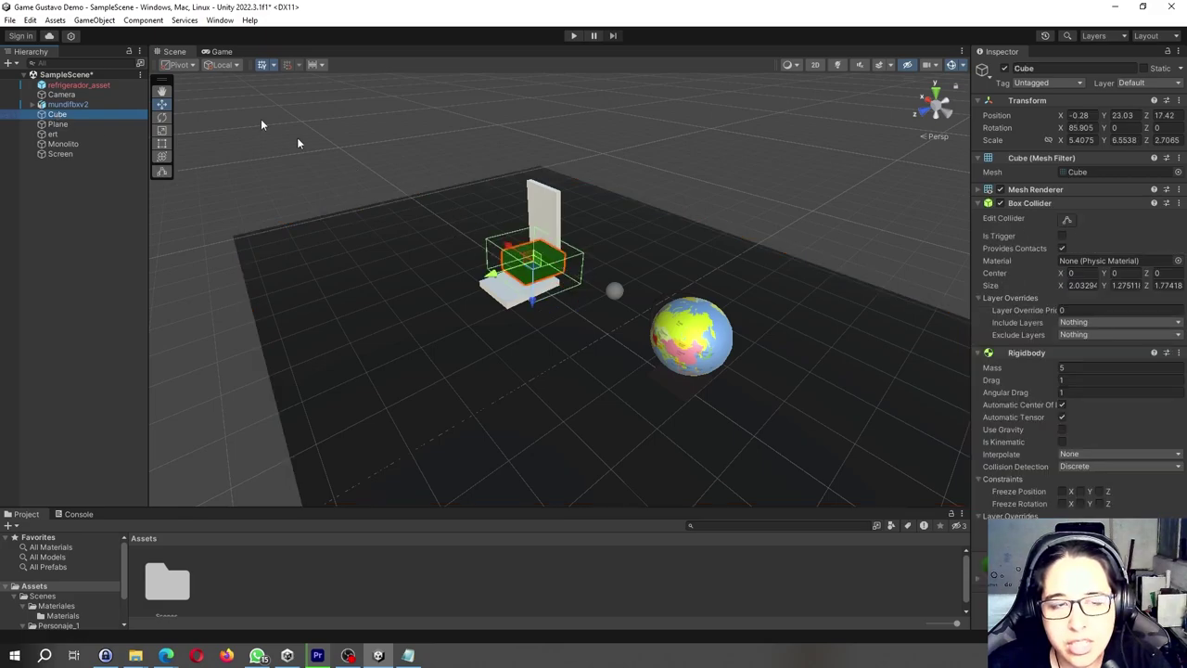
pyautogui.click(70, 104)
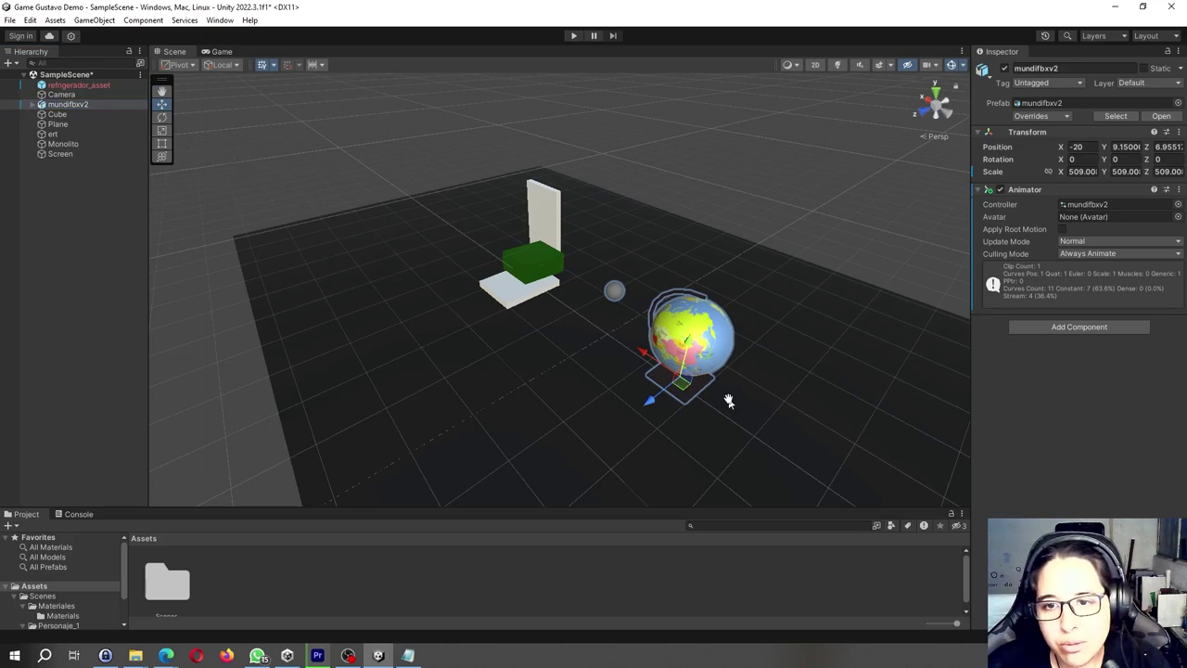
pyautogui.moveTo(729, 398)
pyautogui.mouseDown(button='middle')
pyautogui.moveTo(624, 341)
pyautogui.moveTo(493, 368)
pyautogui.moveTo(605, 363)
pyautogui.moveTo(593, 374)
pyautogui.mouseUp(button='middle')
pyautogui.scroll(3, 493, 368)
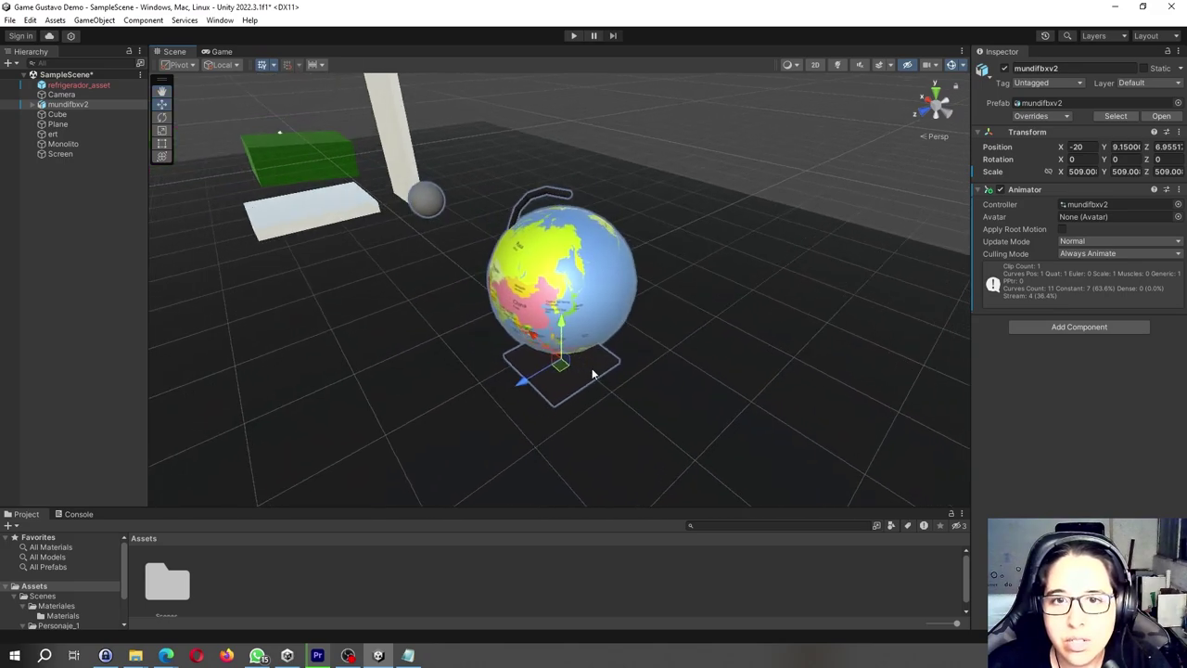
# Select the Camera in the Hierarchy and frame it in the Scene view with F
pyautogui.click(60, 95)
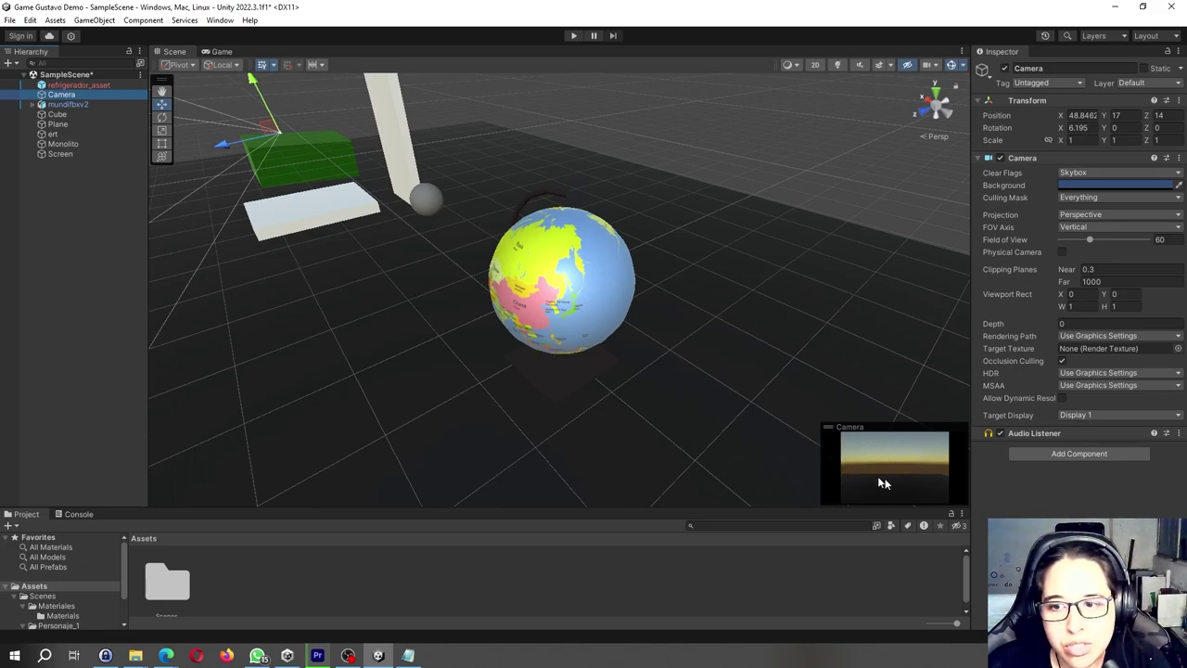
pyautogui.press('f')
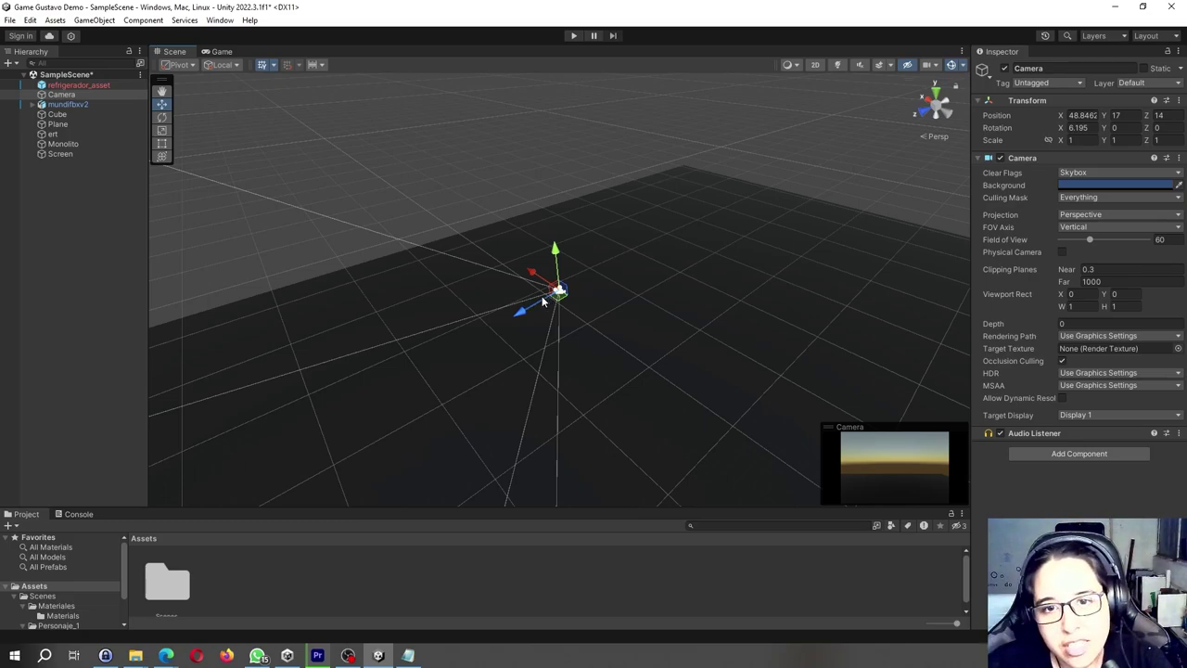
# Cycle through the Hand, Move, Rotate and Scale tools with the toolbar and Q/W/E/R, ending on Rotate
pyautogui.click(161, 90)
pyautogui.moveTo(452, 267)
pyautogui.mouseDown()
pyautogui.moveTo(574, 336)
pyautogui.moveTo(535, 337)
pyautogui.mouseUp()
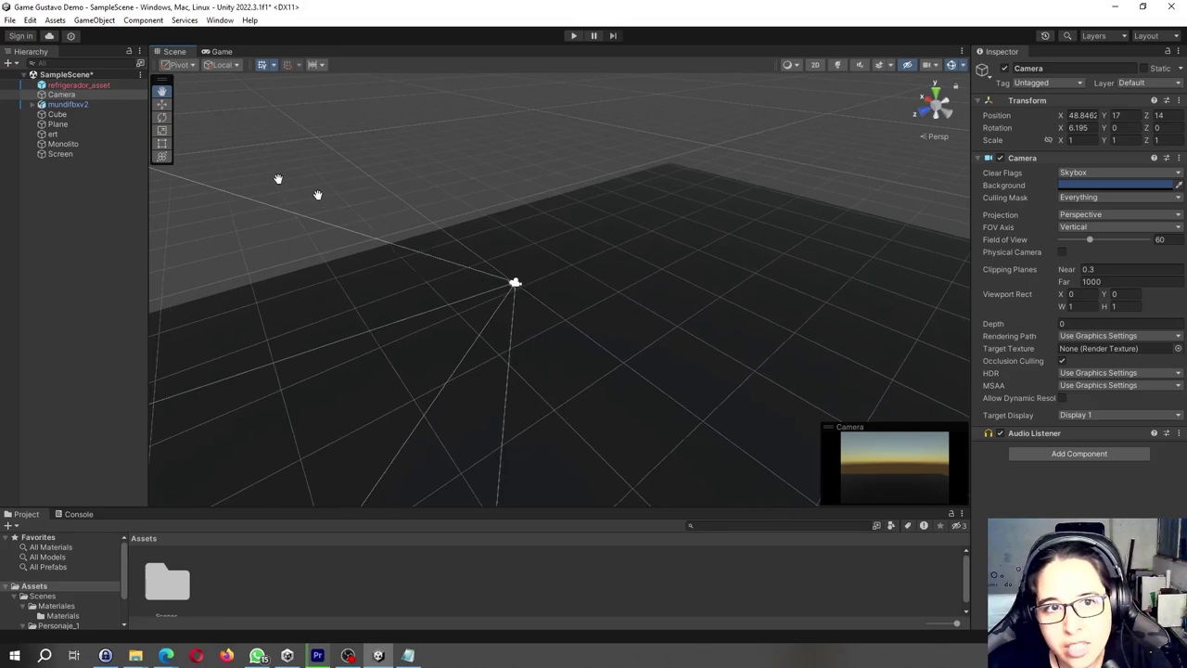
pyautogui.click(162, 103)
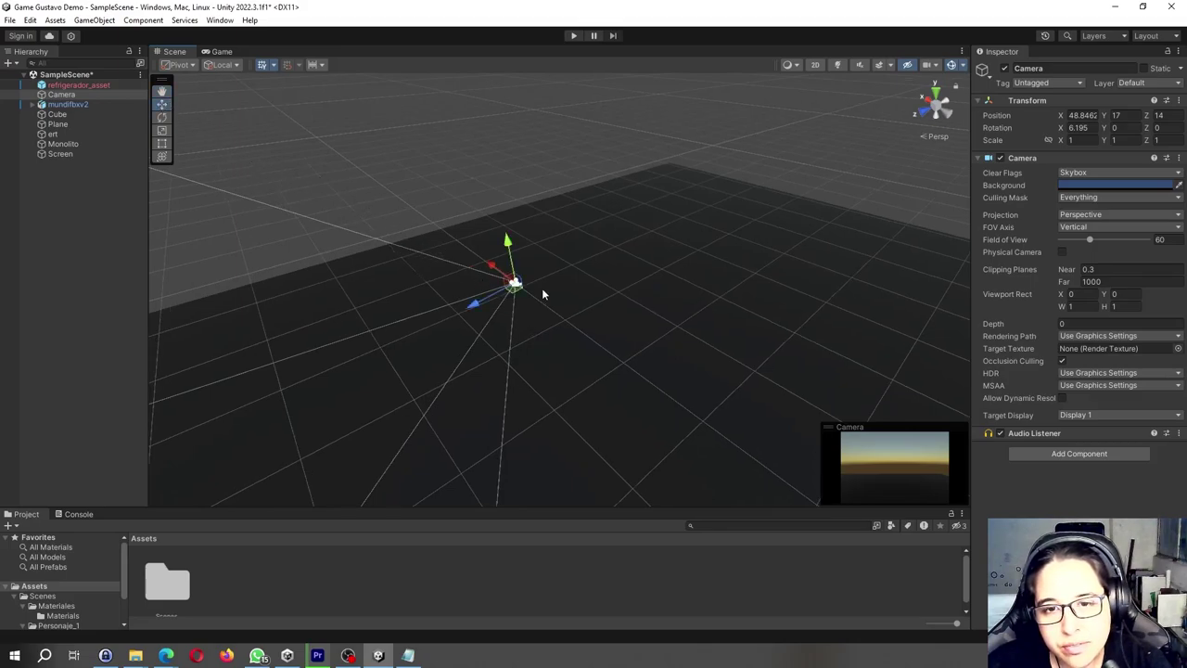
pyautogui.click(161, 117)
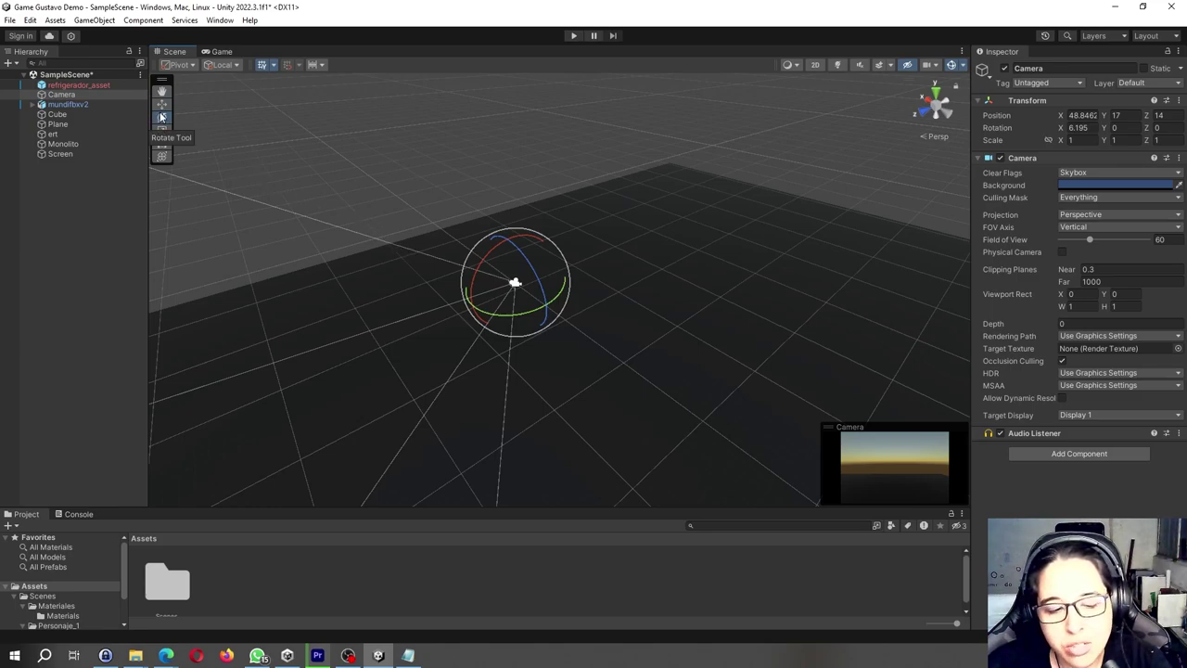
pyautogui.press('w')
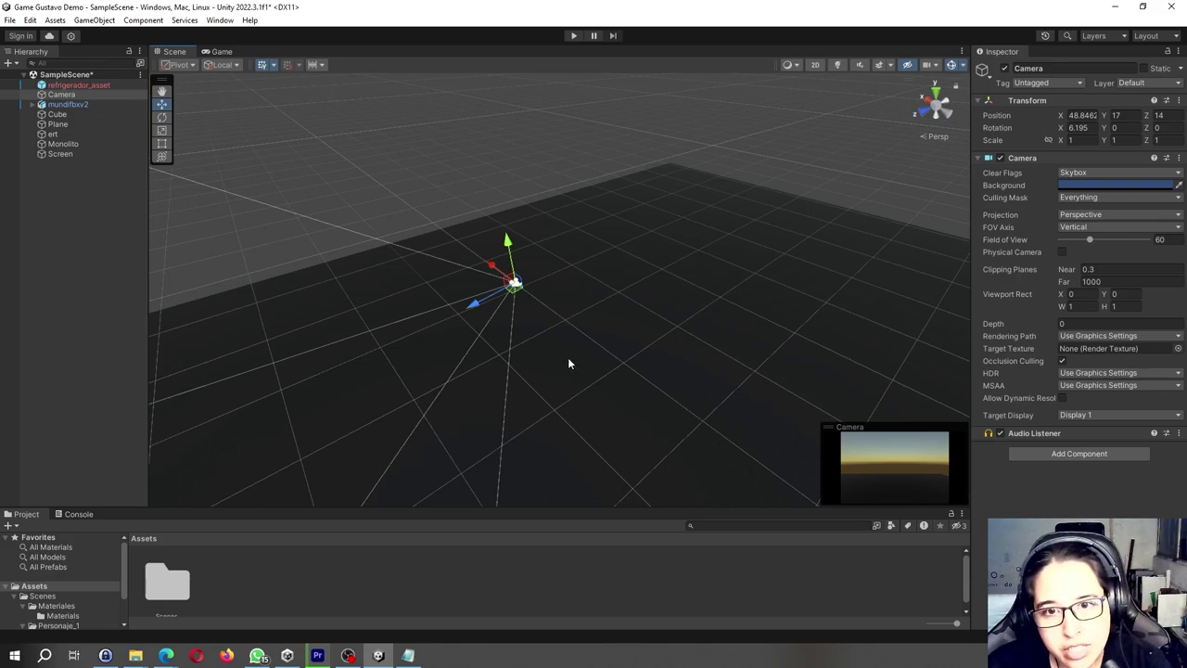
pyautogui.press('q')
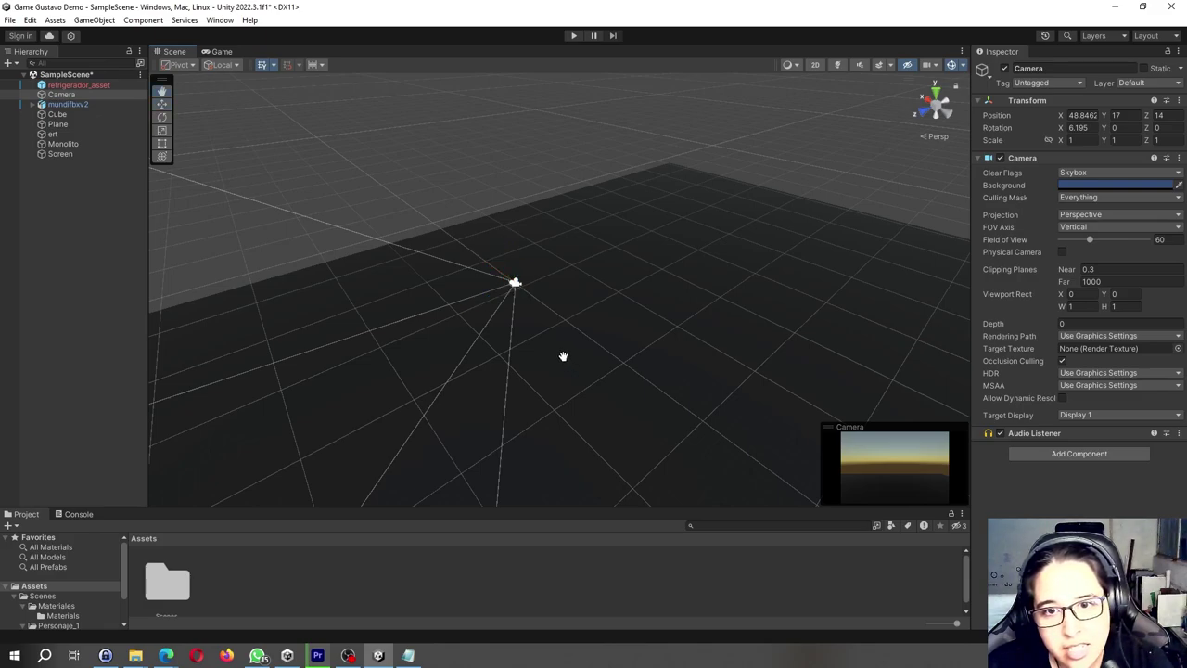
pyautogui.press('e')
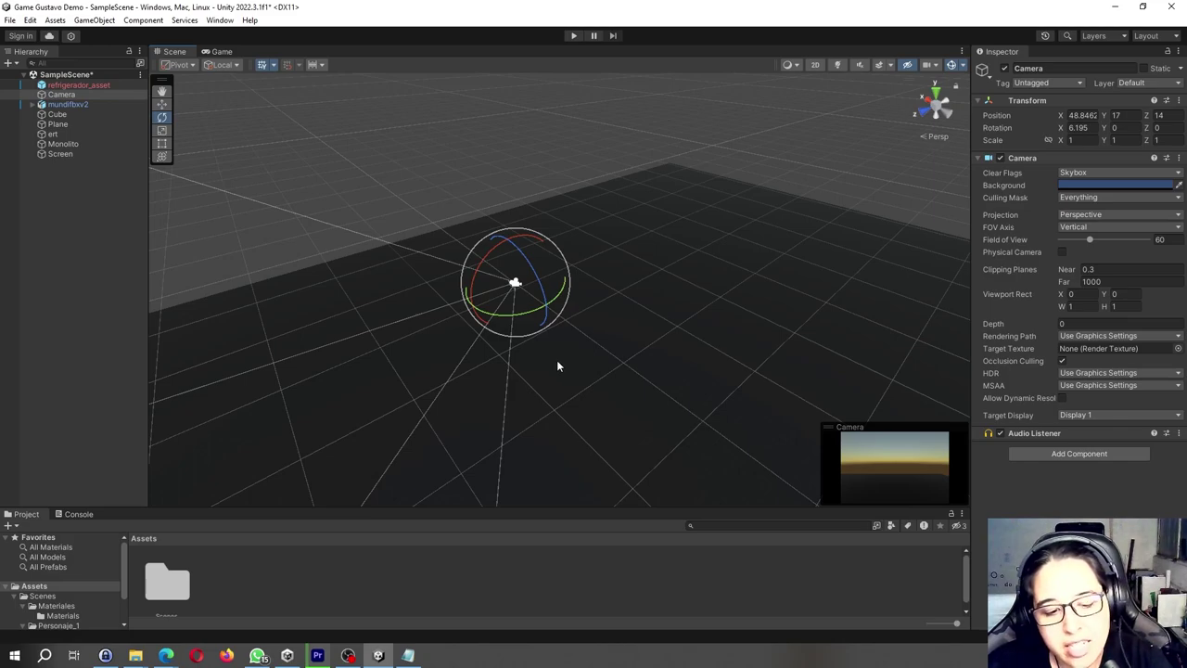
pyautogui.press('r')
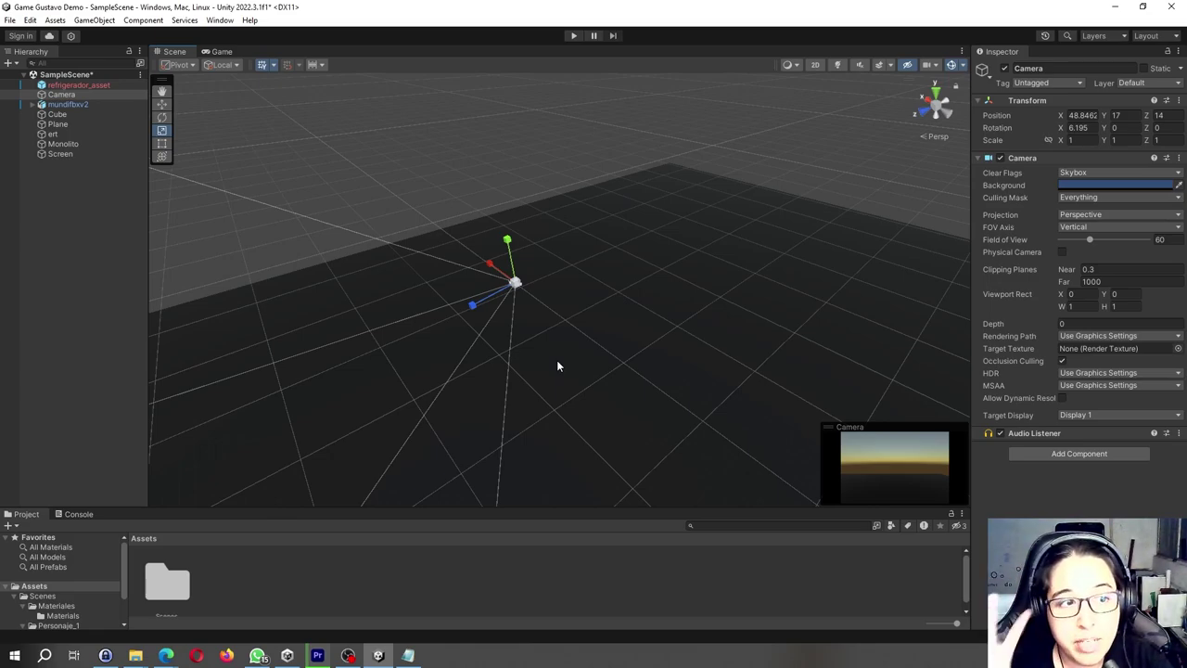
pyautogui.press('e')
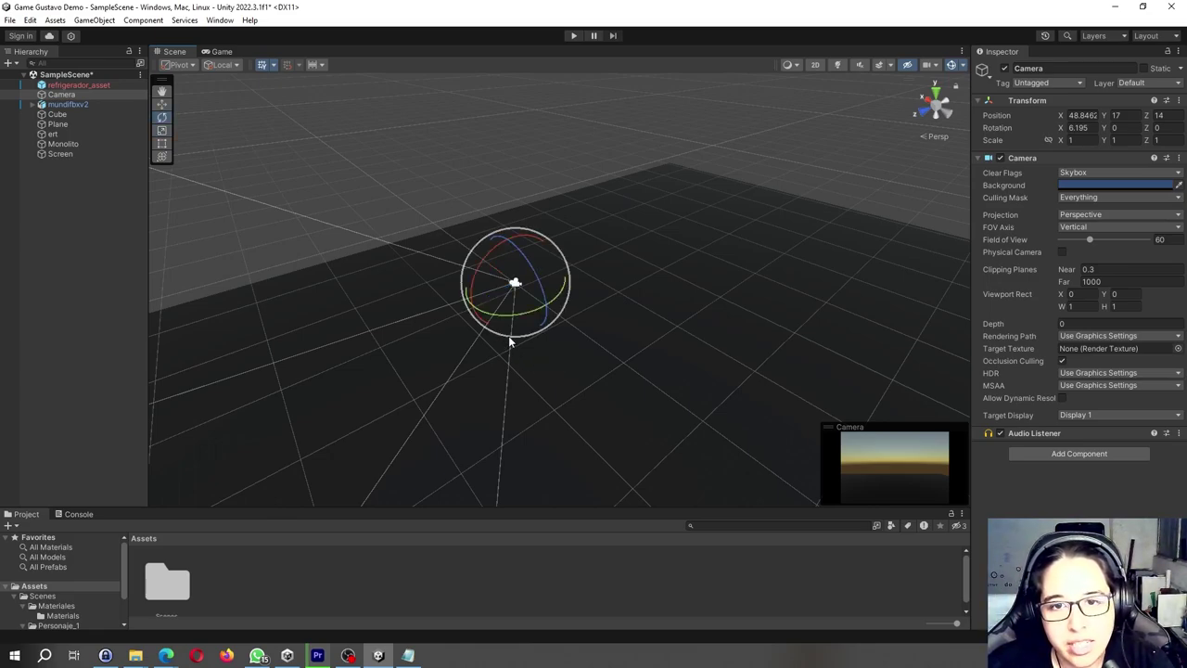
pyautogui.press('w')
pyautogui.press('e')
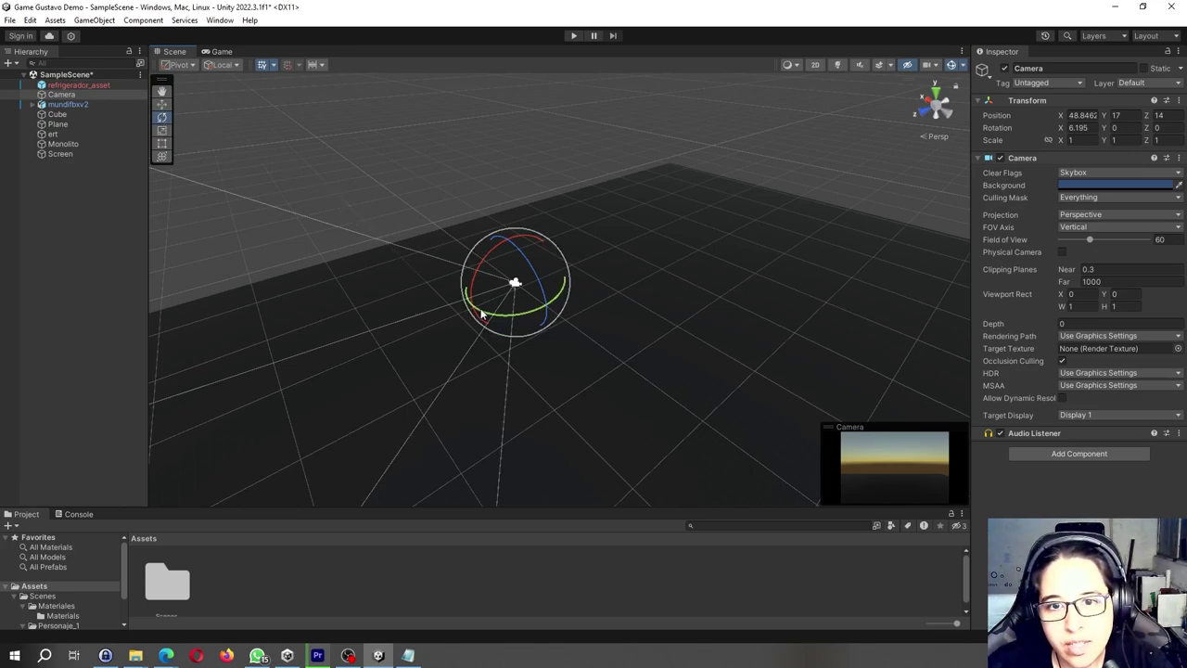
# Turn the Camera around its vertical axis and make the Camera preview taller and wider
pyautogui.moveTo(491, 313); pyautogui.dragTo(621, 328)
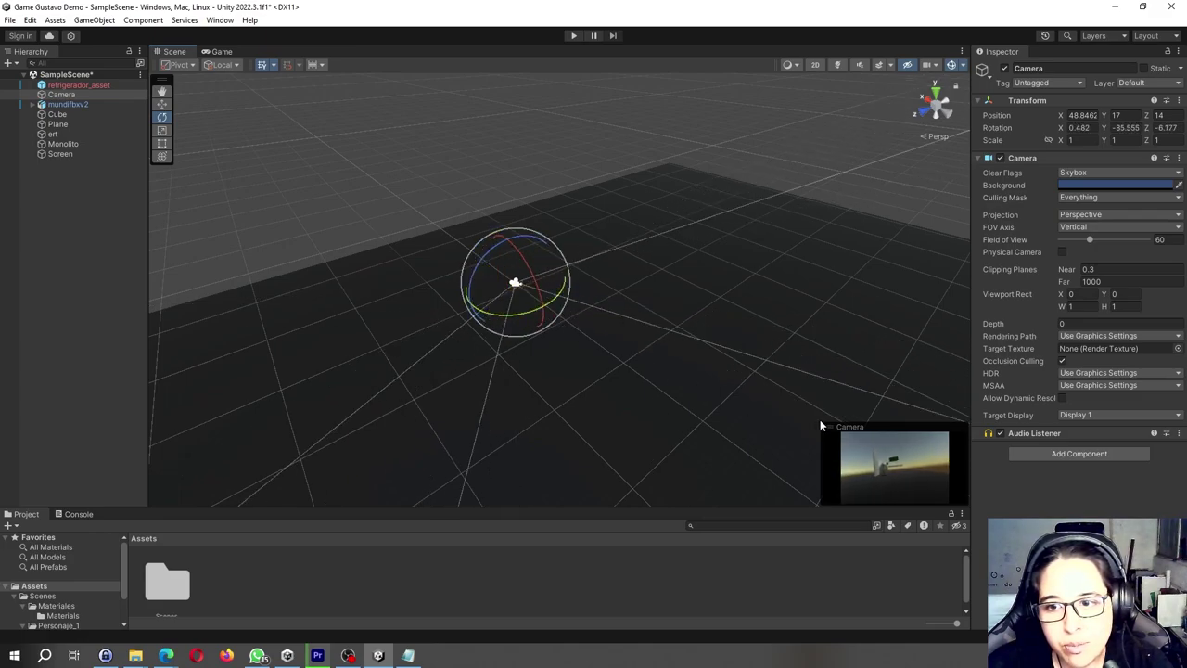
pyautogui.moveTo(809, 420); pyautogui.dragTo(771, 320)
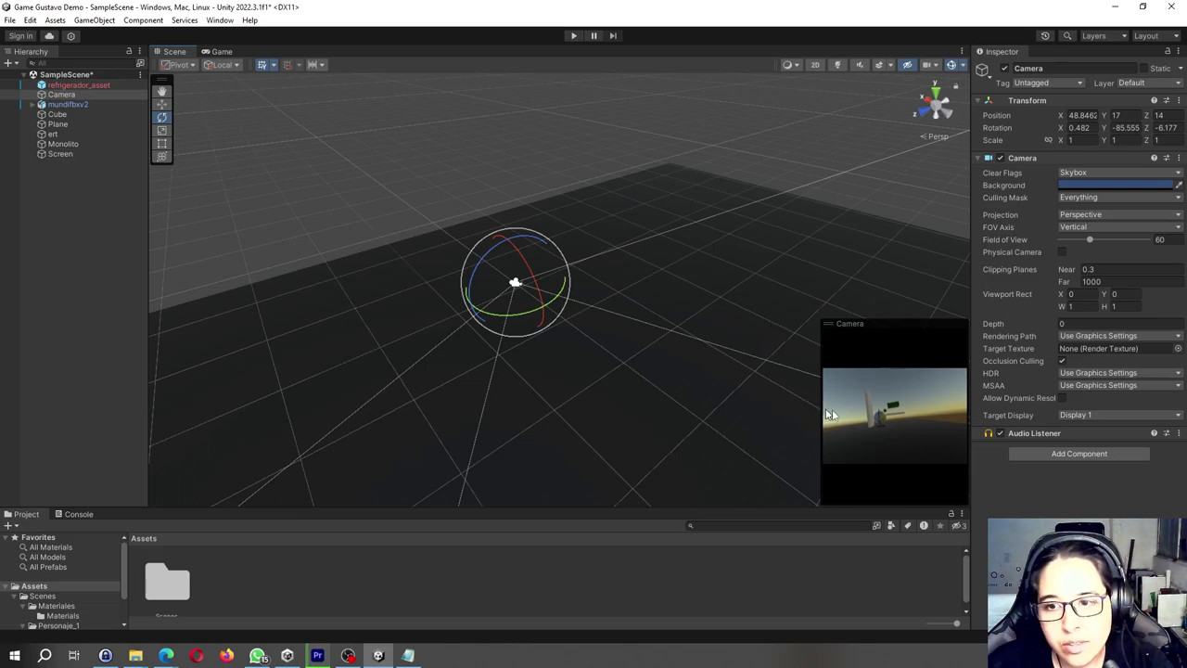
pyautogui.moveTo(819, 412); pyautogui.dragTo(659, 411)
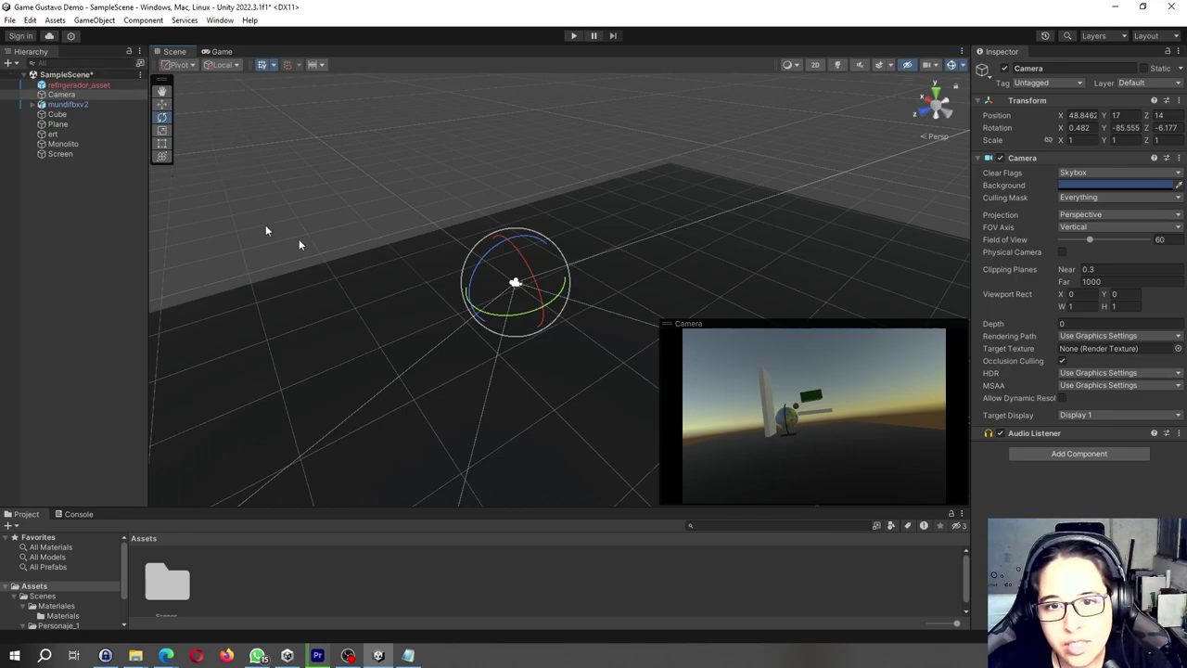
# Turn the Camera further around Y to about -95.5 degrees
pyautogui.moveTo(517, 313)
pyautogui.mouseDown()
pyautogui.moveTo(572, 323)
pyautogui.moveTo(536, 317)
pyautogui.moveTo(811, 208)
pyautogui.mouseUp()
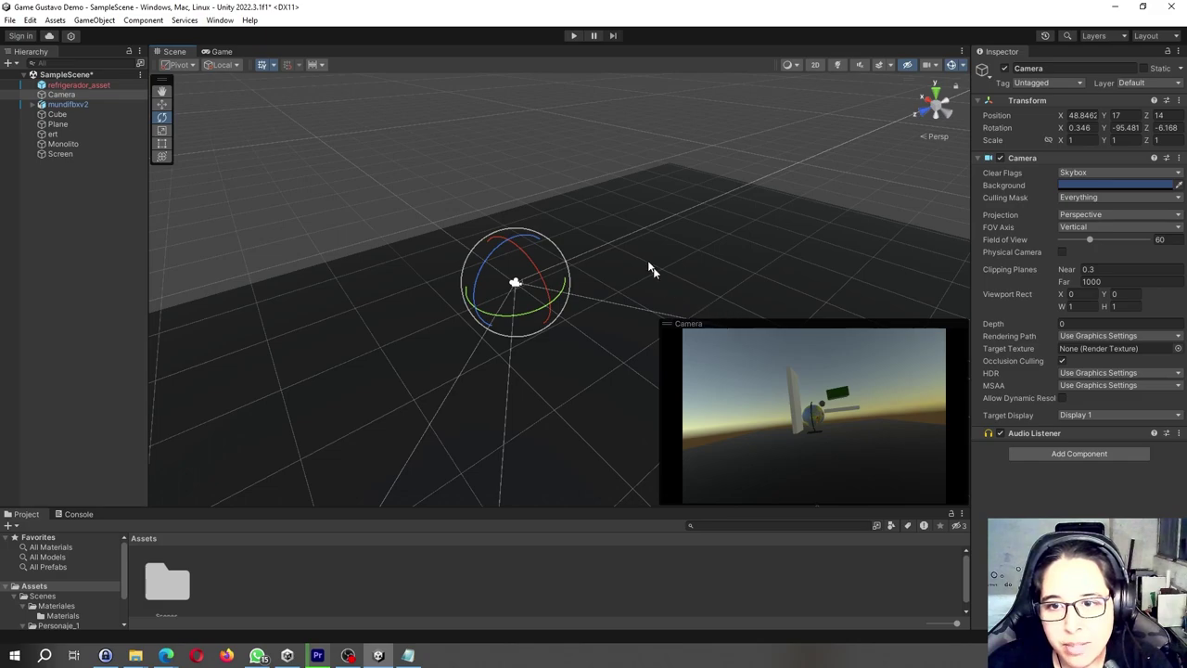
pyautogui.moveTo(782, 329)
pyautogui.mouseDown()
pyautogui.moveTo(295, 174)
pyautogui.moveTo(776, 320)
pyautogui.mouseUp()
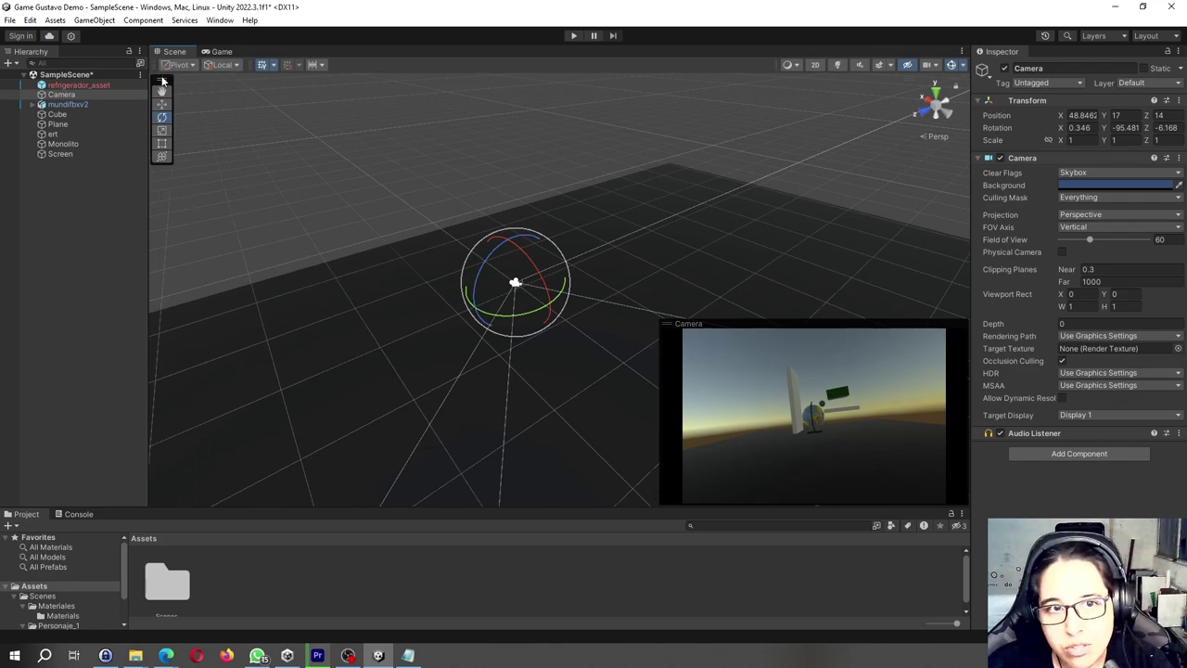
pyautogui.moveTo(162, 81); pyautogui.dragTo(162, 82)
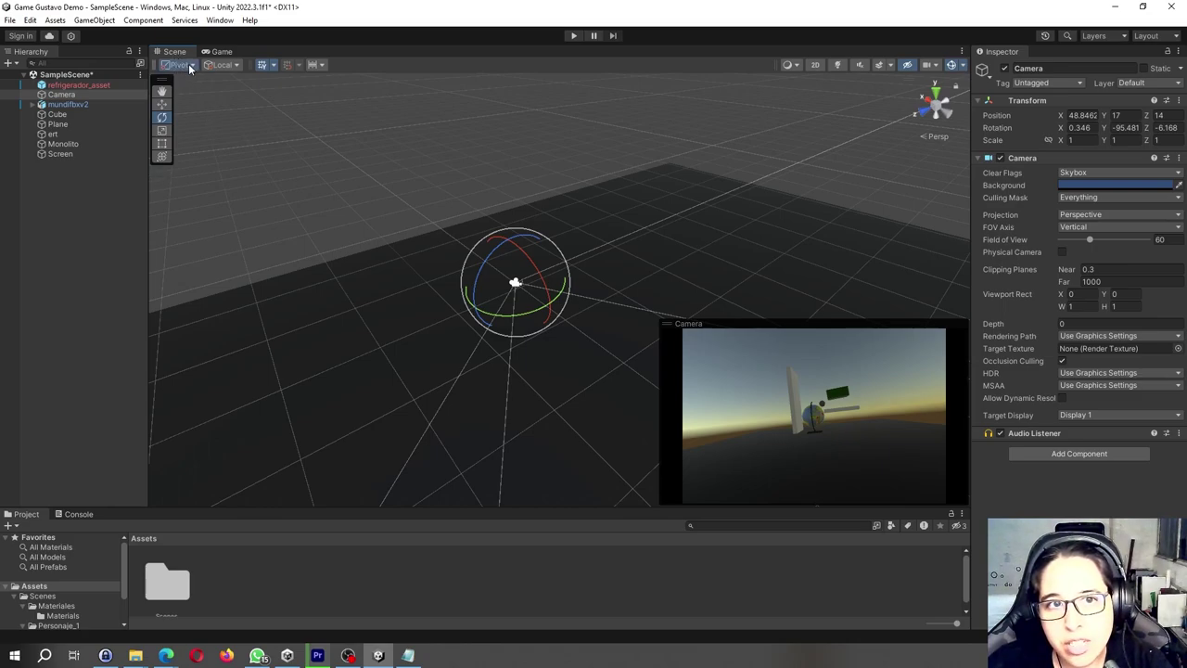
pyautogui.click(190, 69)
pyautogui.click(189, 79)
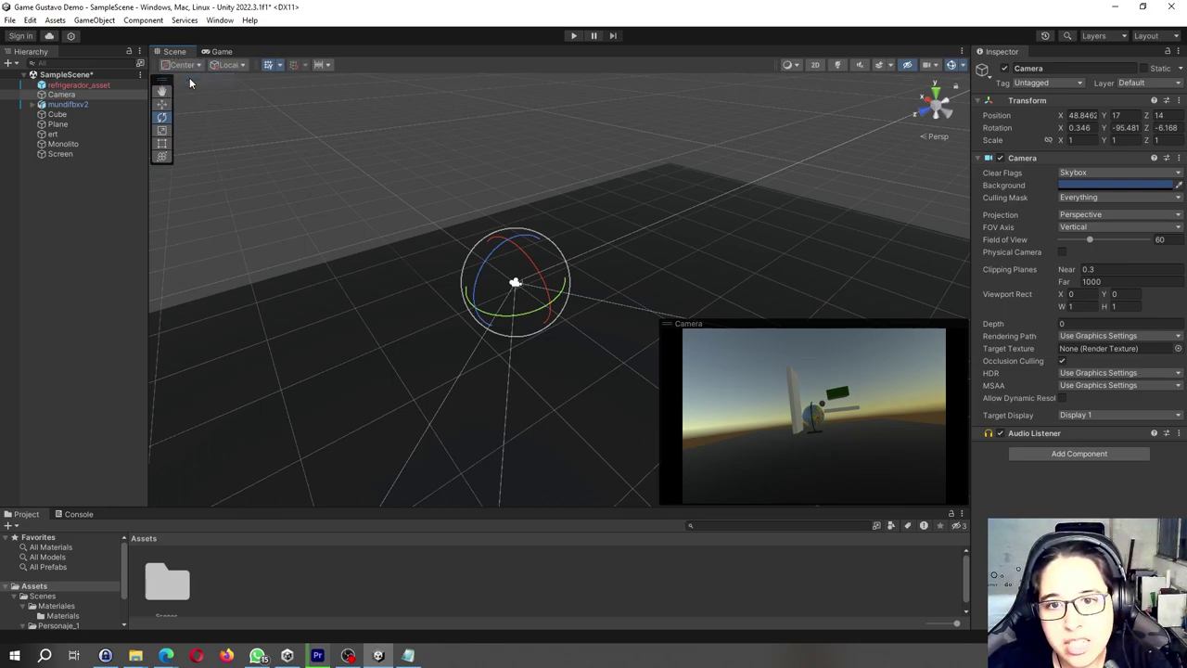
pyautogui.click(189, 66)
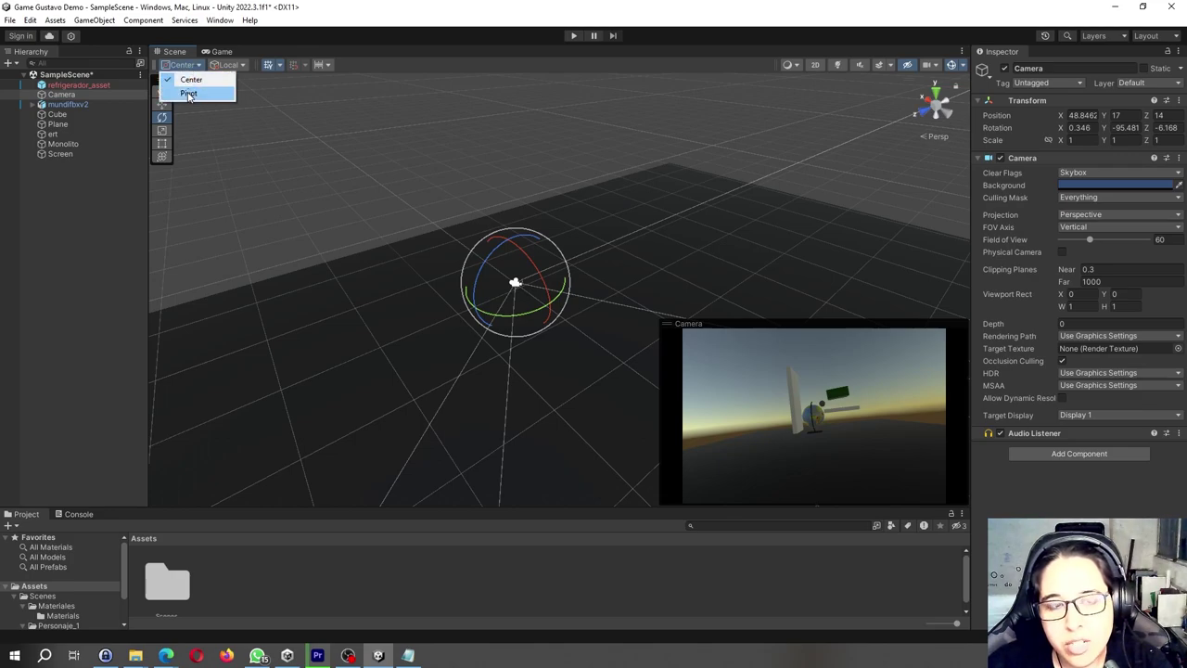
pyautogui.click(189, 94)
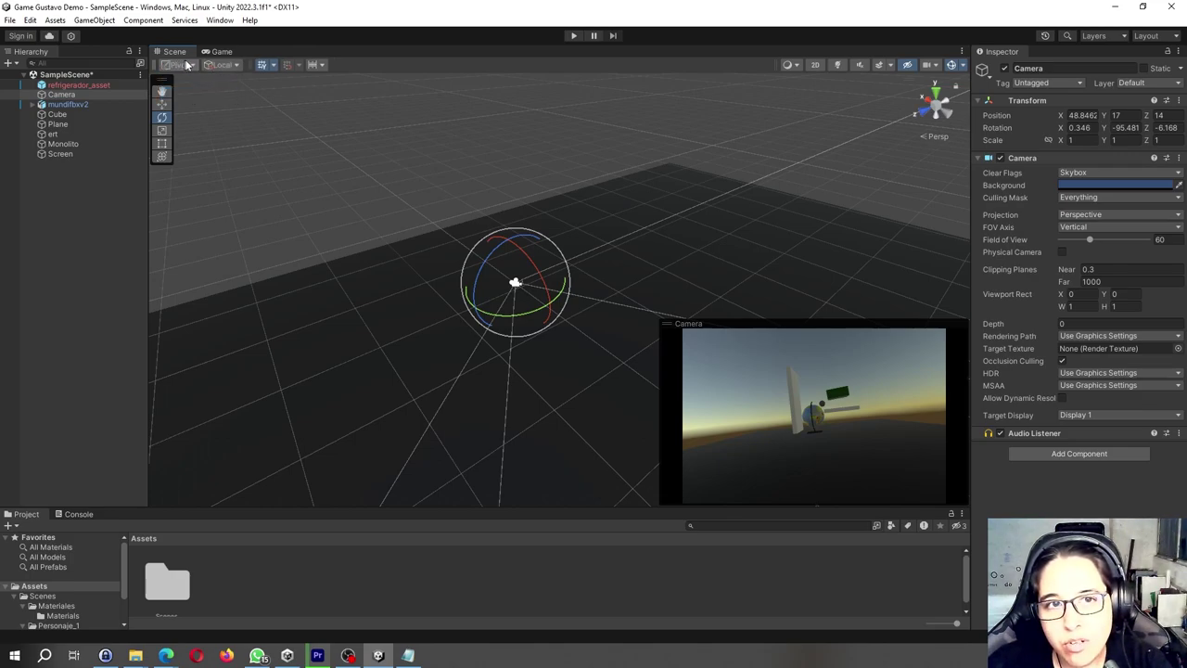
# Set the grid opacity to about half and place the grid back at the world origin
pyautogui.click(272, 67)
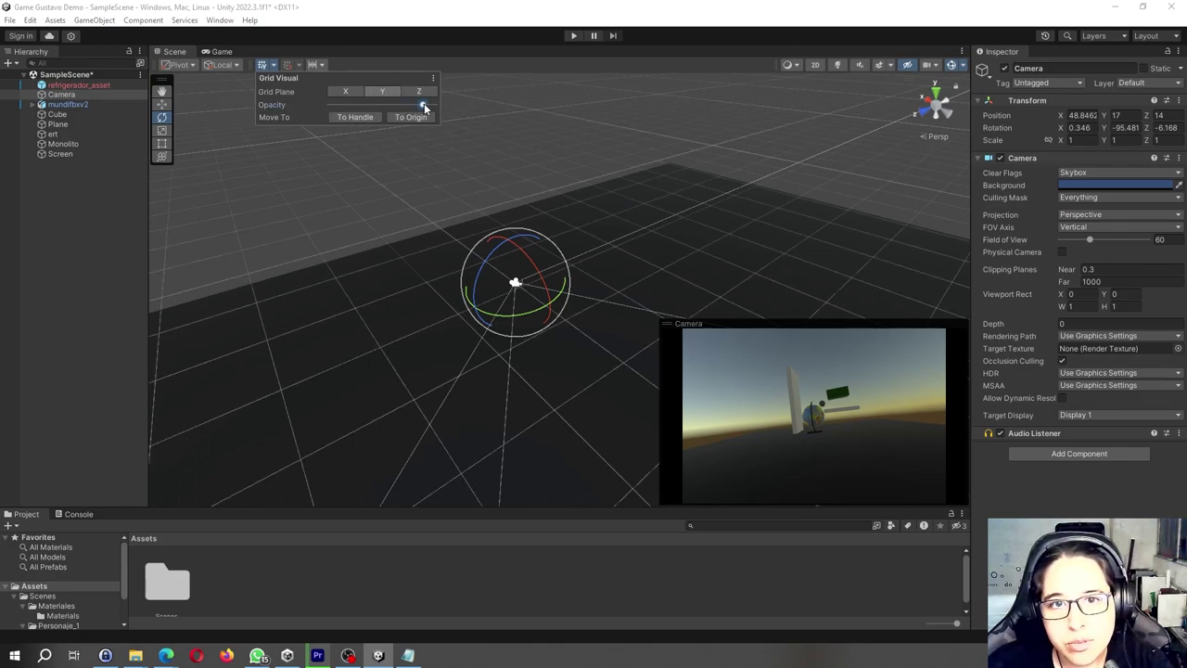
pyautogui.moveTo(424, 105); pyautogui.dragTo(335, 106)
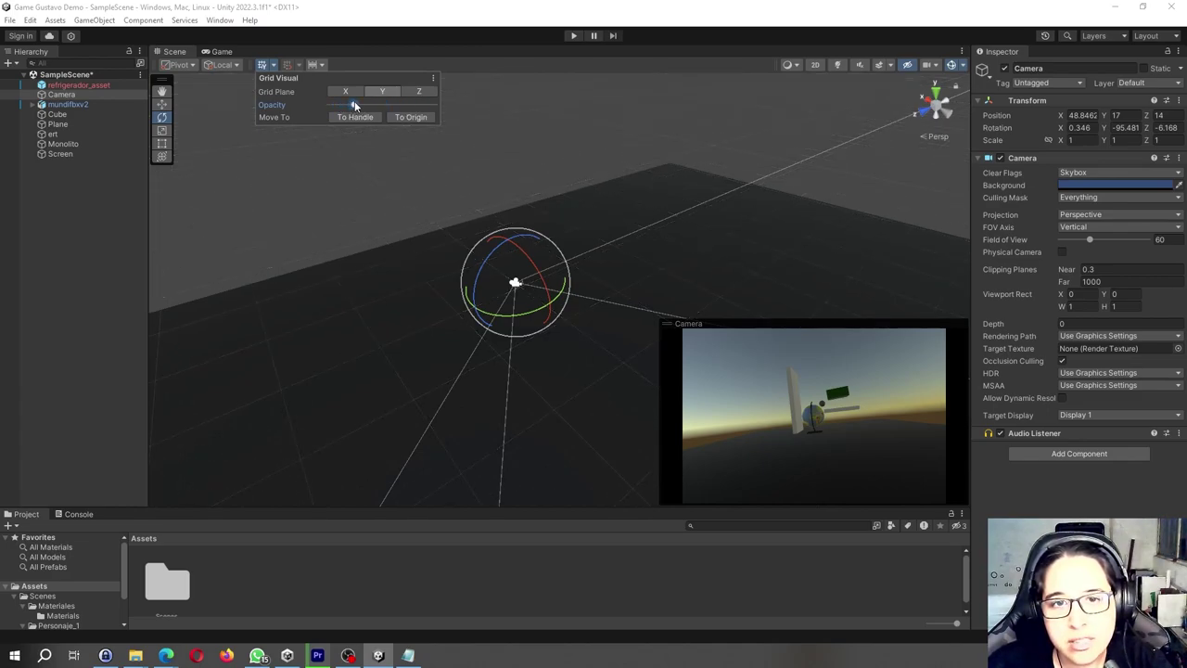
pyautogui.click(354, 105)
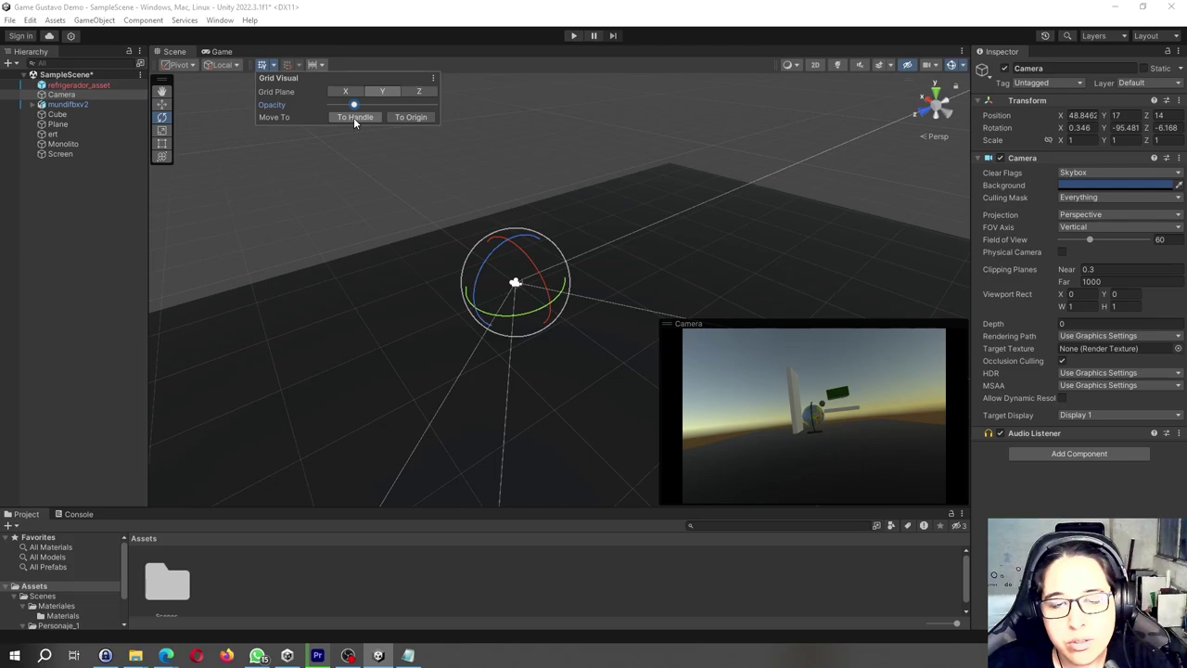
pyautogui.click(412, 118)
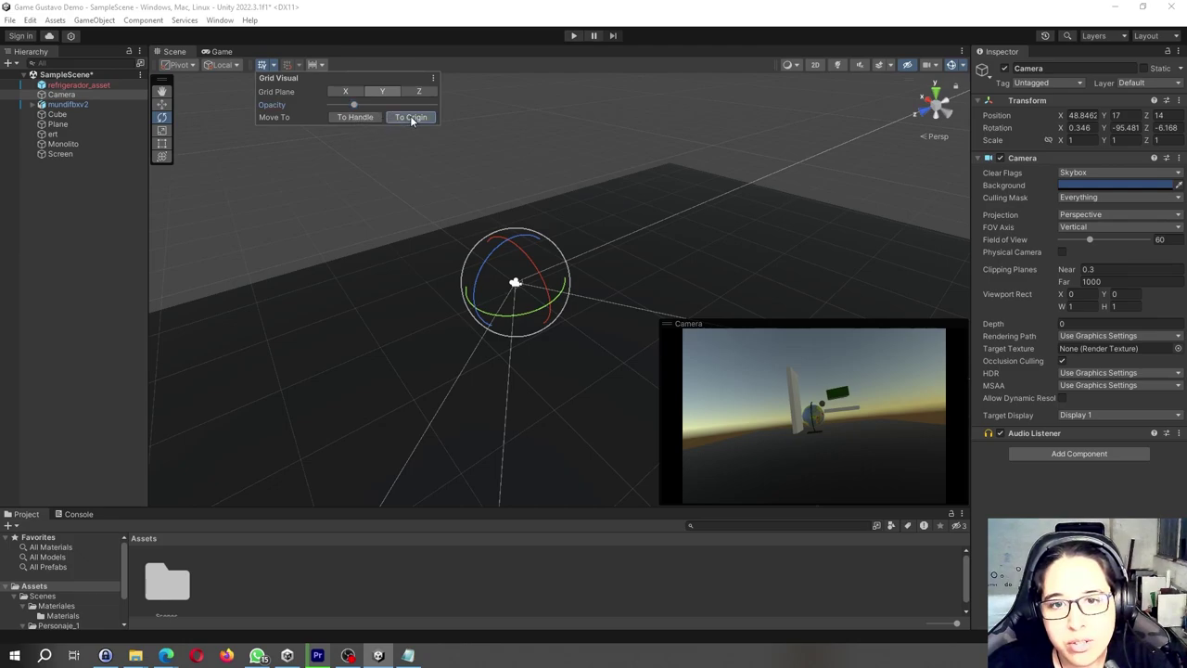
pyautogui.click(355, 117)
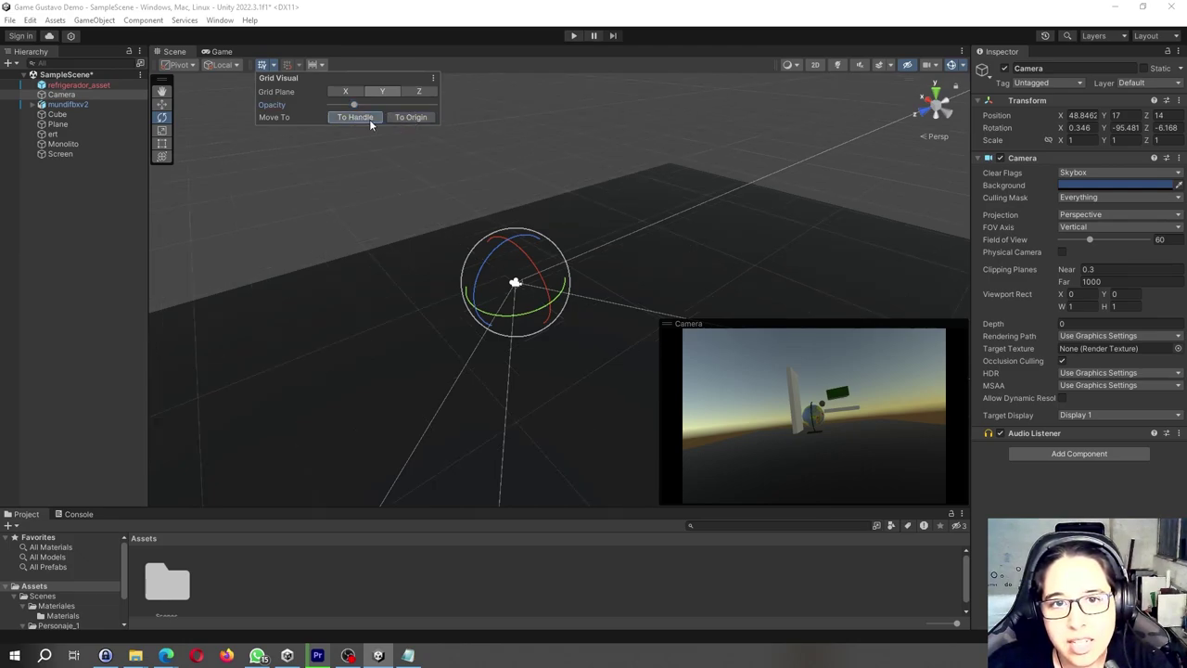
pyautogui.click(396, 117)
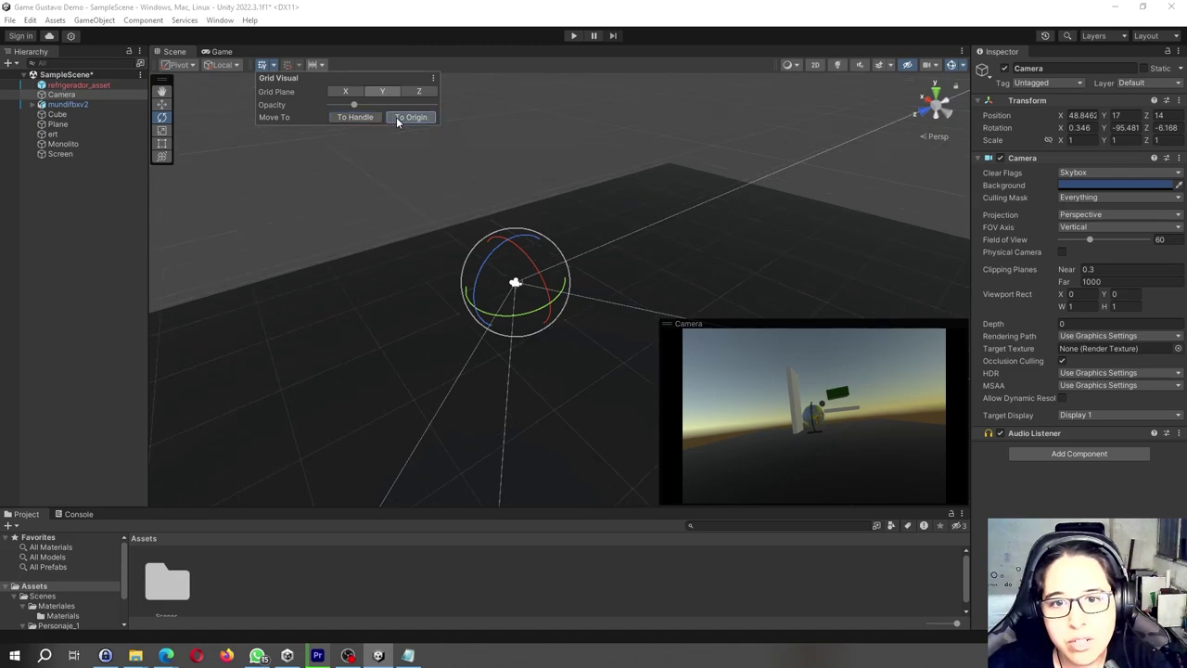
pyautogui.click(299, 67)
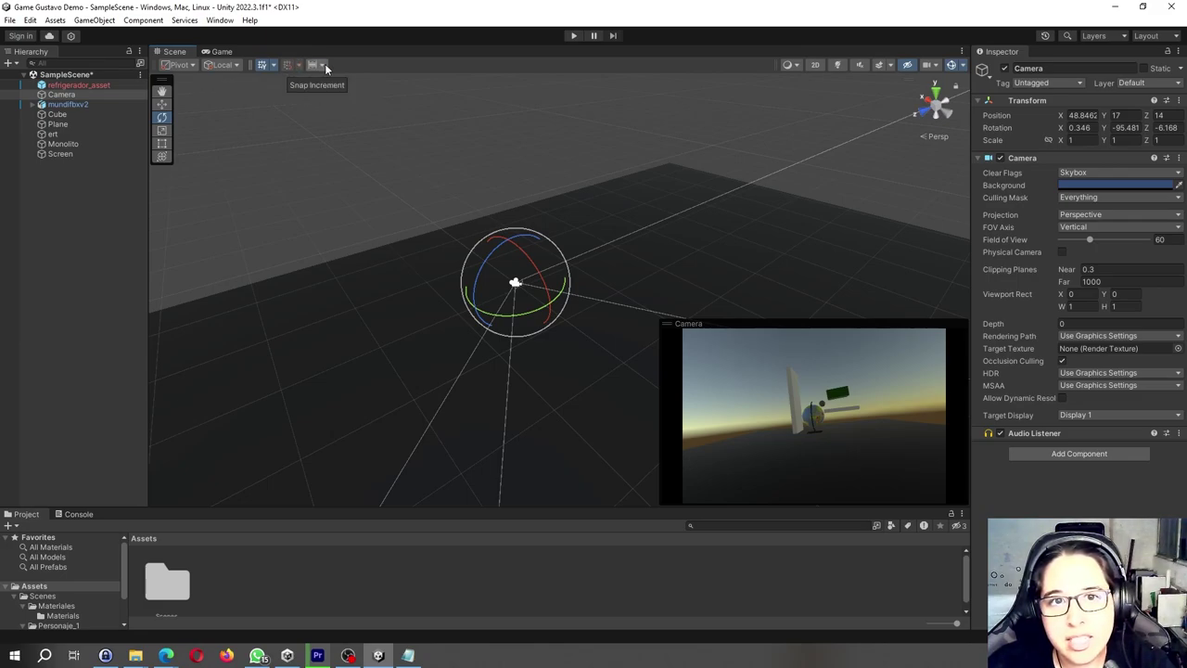
pyautogui.click(323, 66)
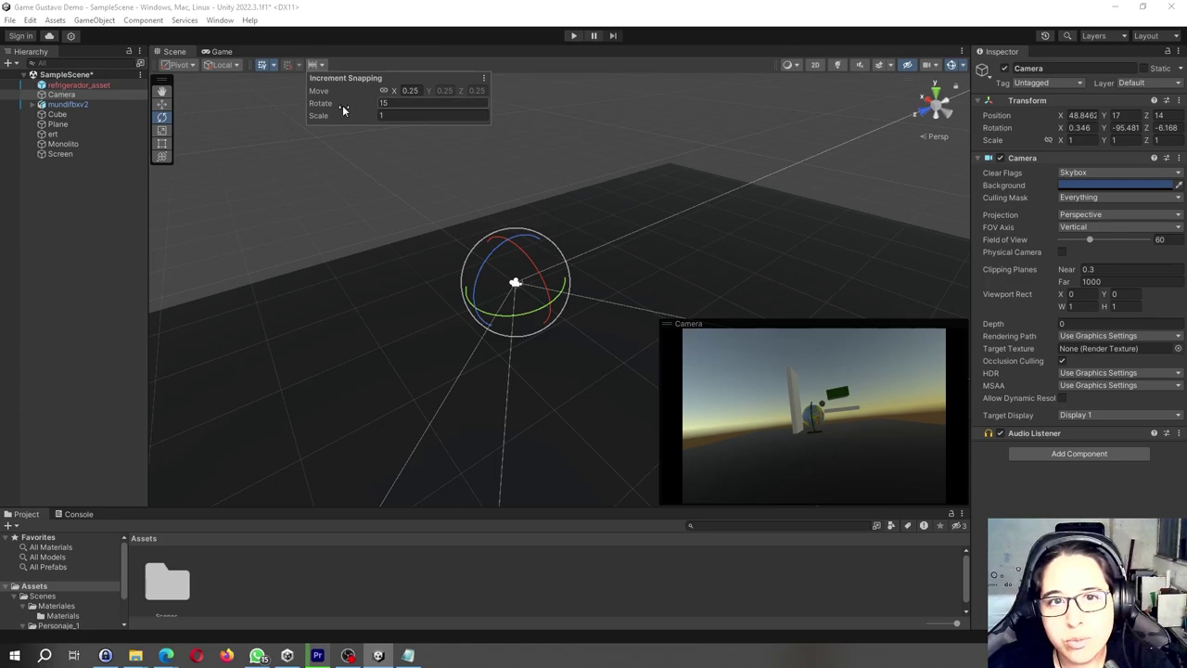
pyautogui.click(411, 40)
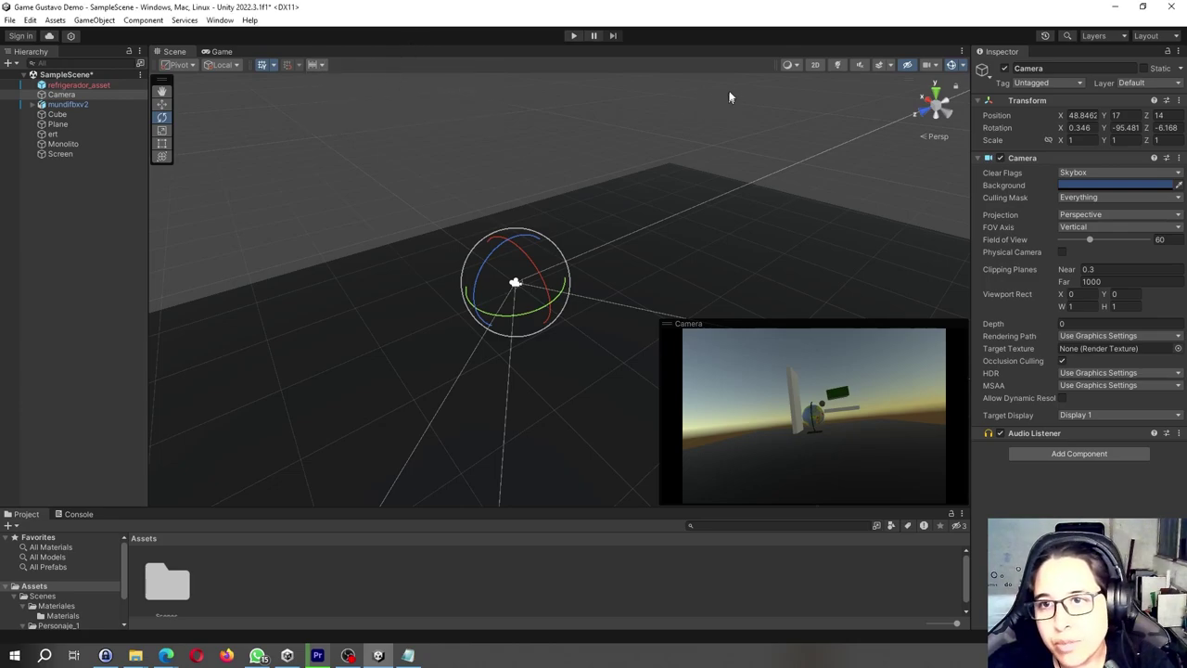
pyautogui.click(793, 64)
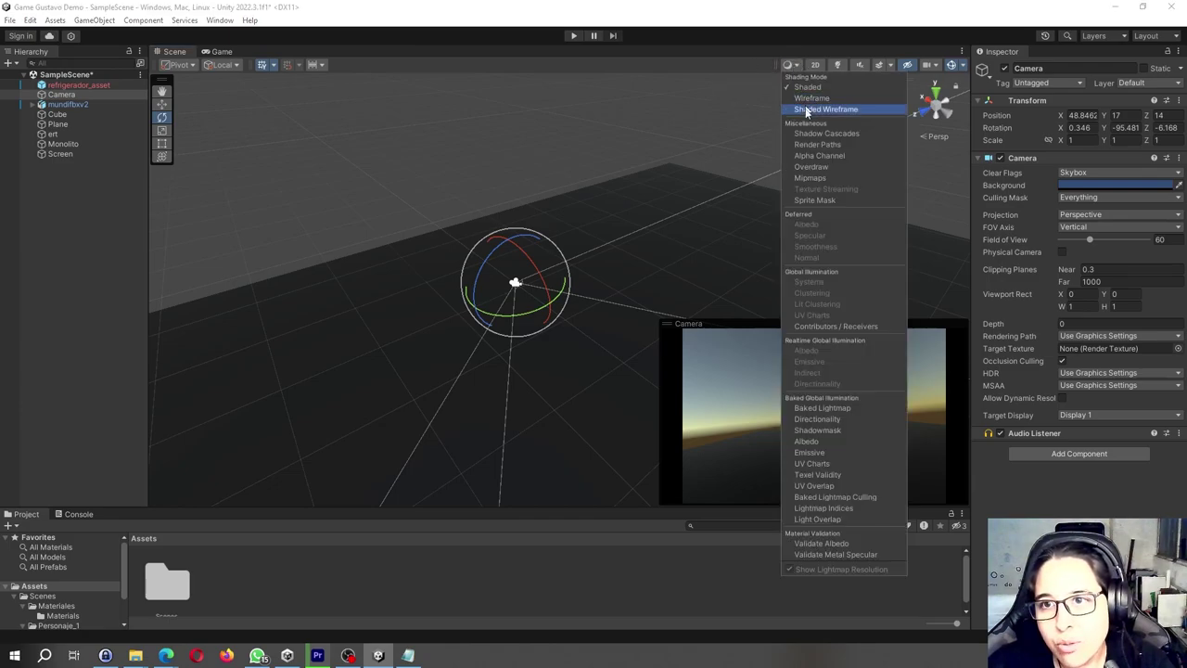
pyautogui.click(841, 99)
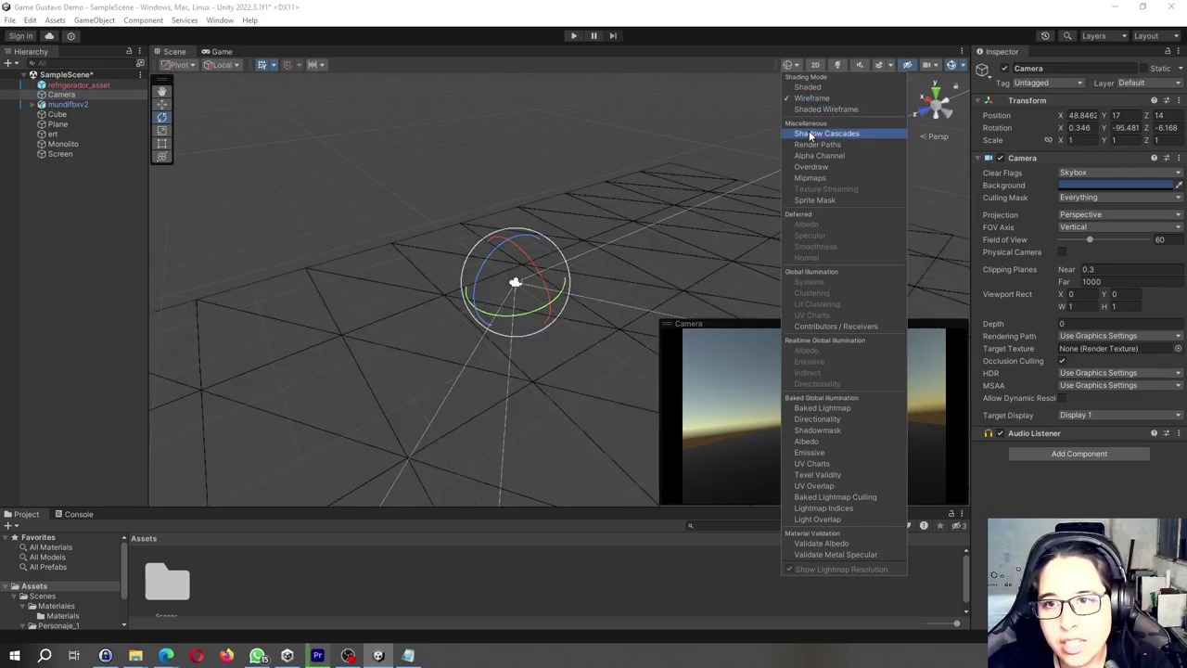
pyautogui.click(813, 111)
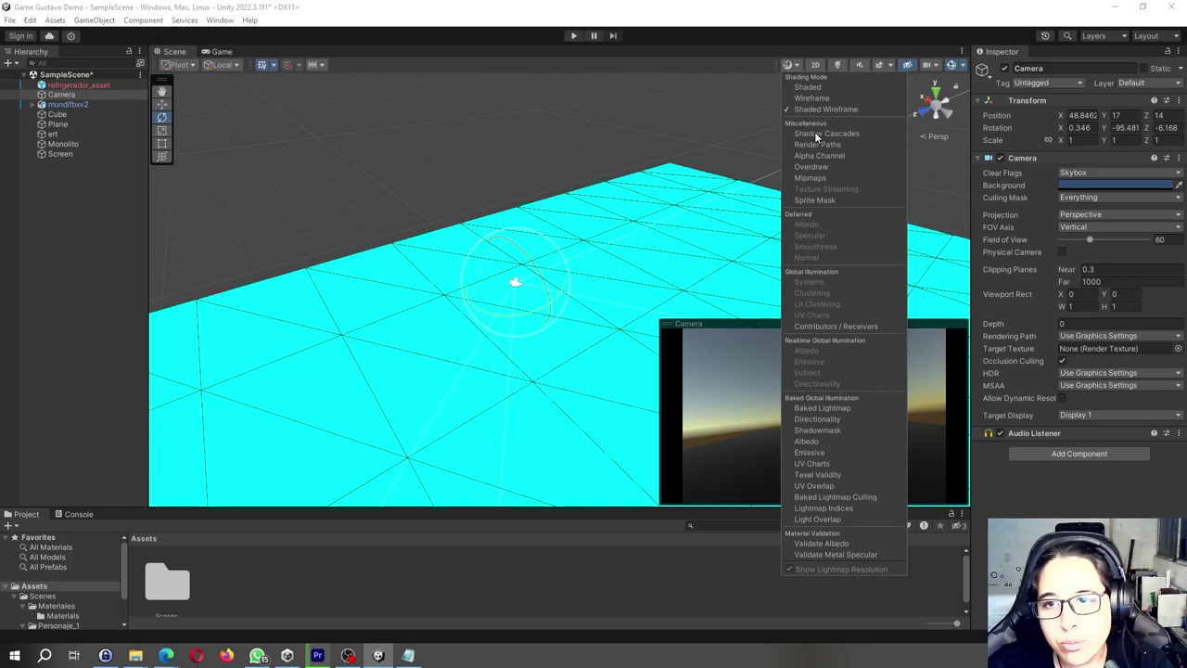
pyautogui.click(815, 130)
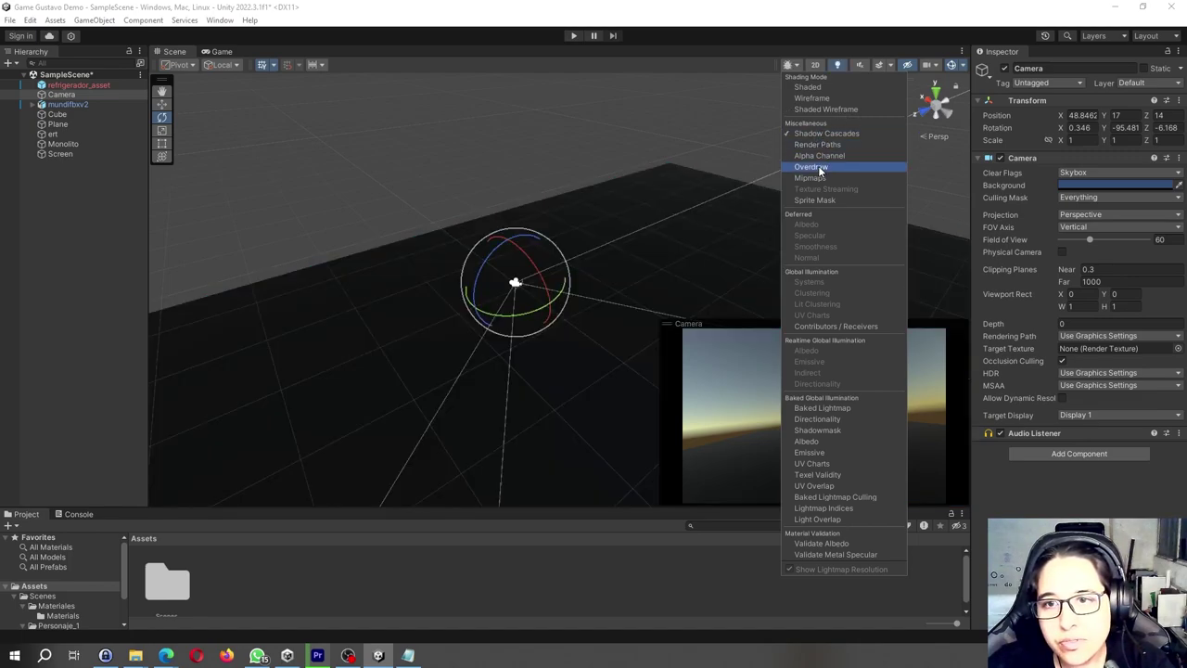
pyautogui.click(809, 88)
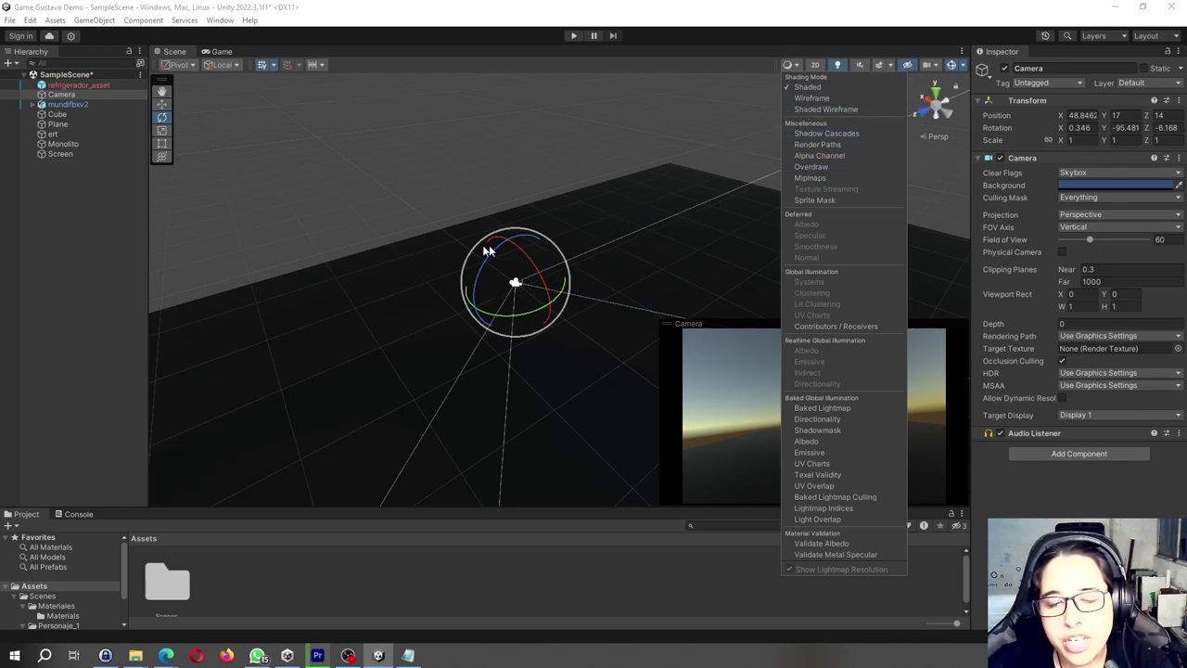
pyautogui.click(755, 70)
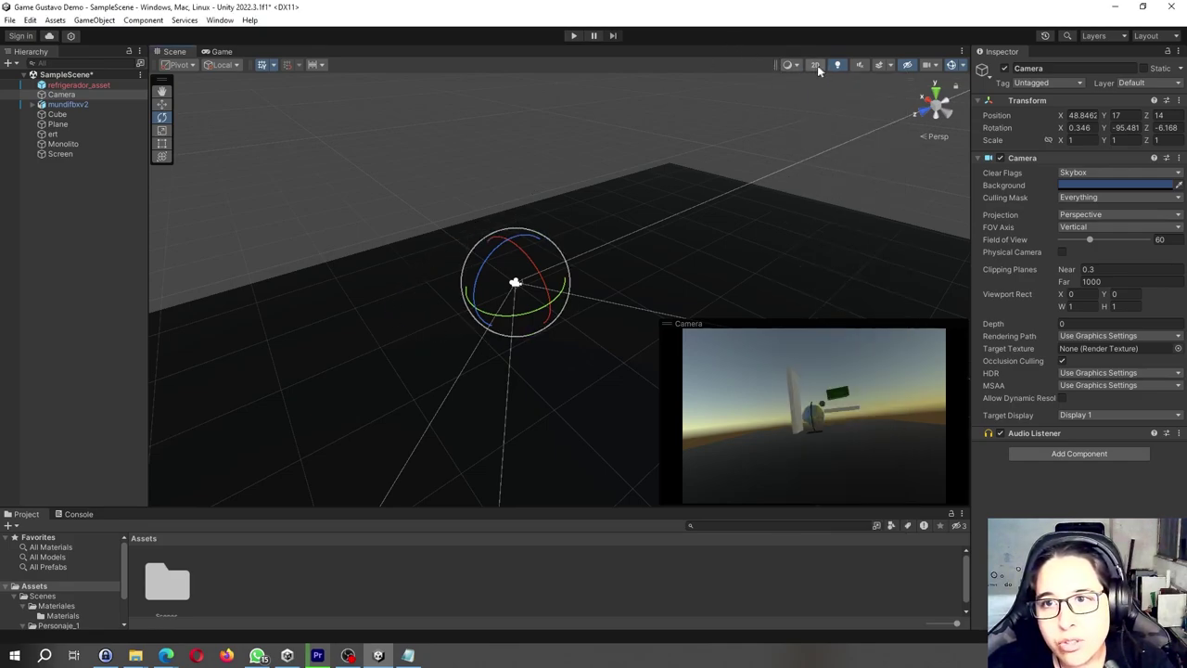
# Toggle 2D mode, then zoom and pan to frame the globe, green block and grey panel
pyautogui.click(815, 67)
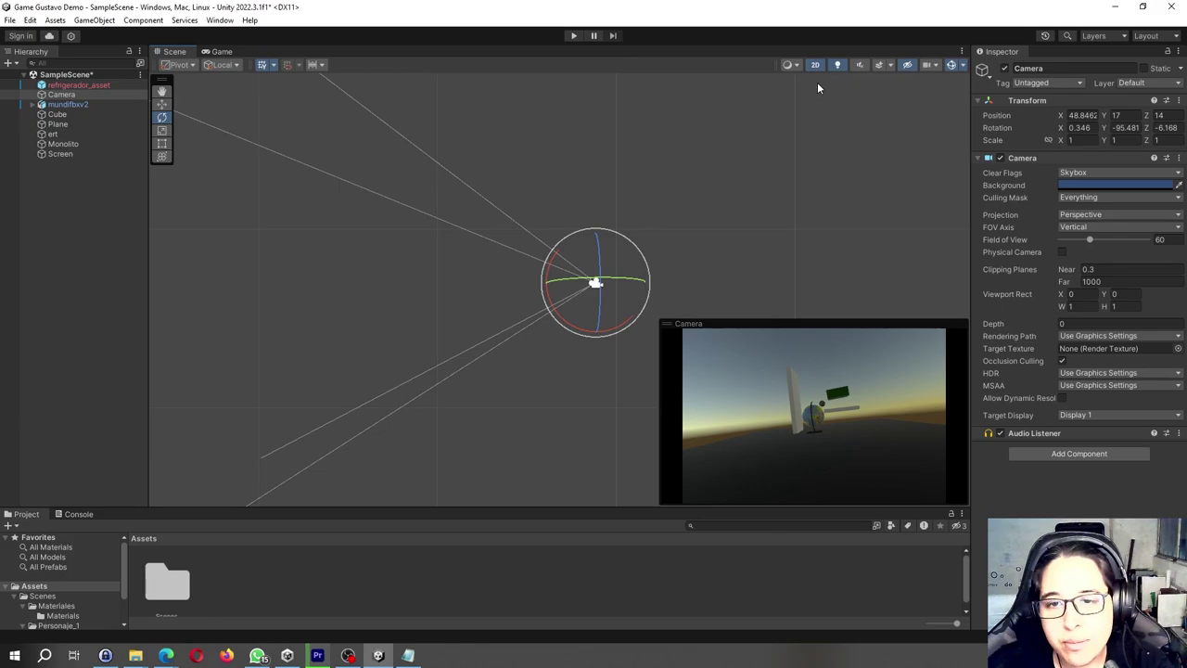
pyautogui.scroll(-5, 608, 289)
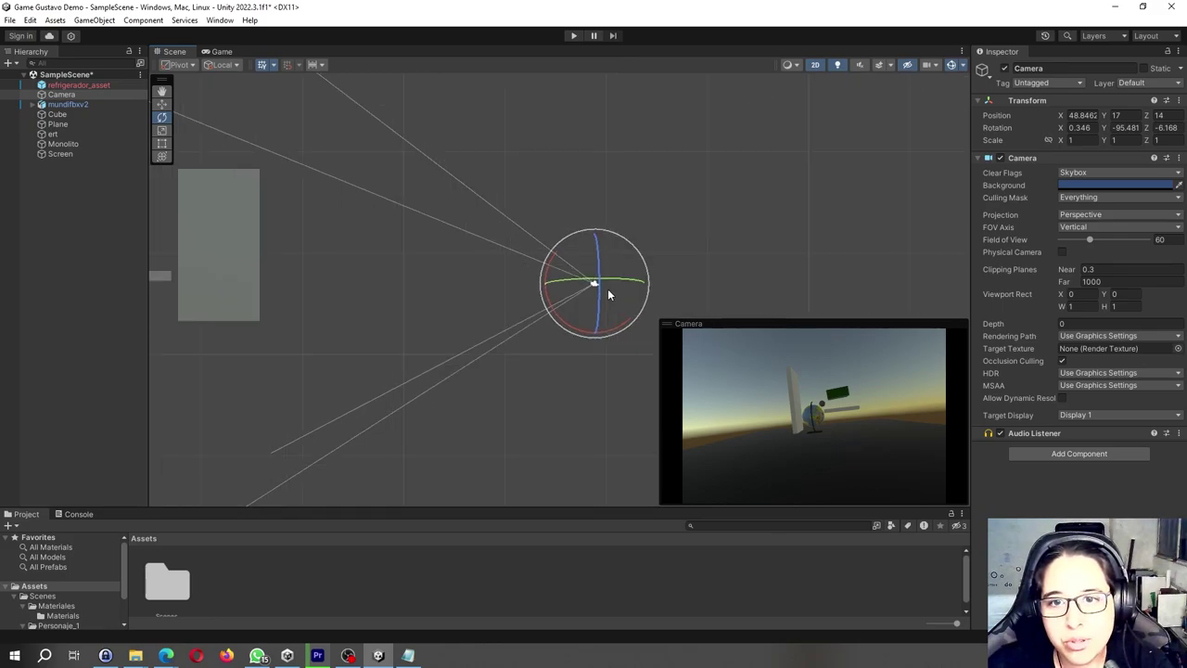
pyautogui.scroll(-1, 380, 302)
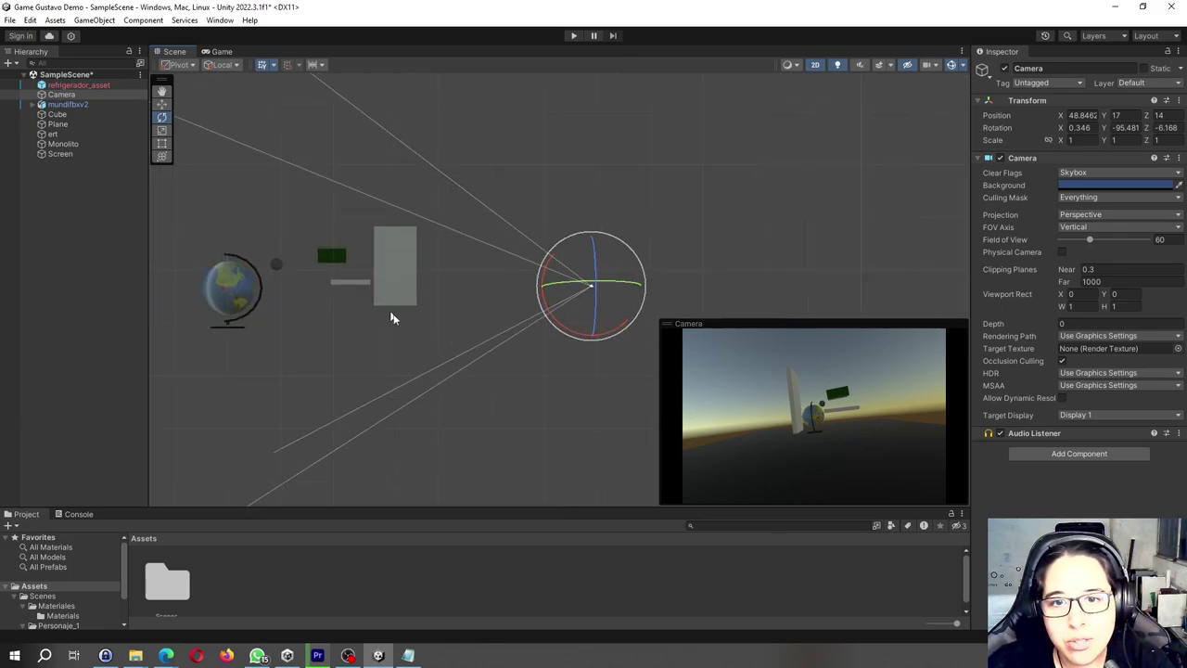
pyautogui.scroll(-2, 392, 318)
pyautogui.scroll(-1, 410, 336)
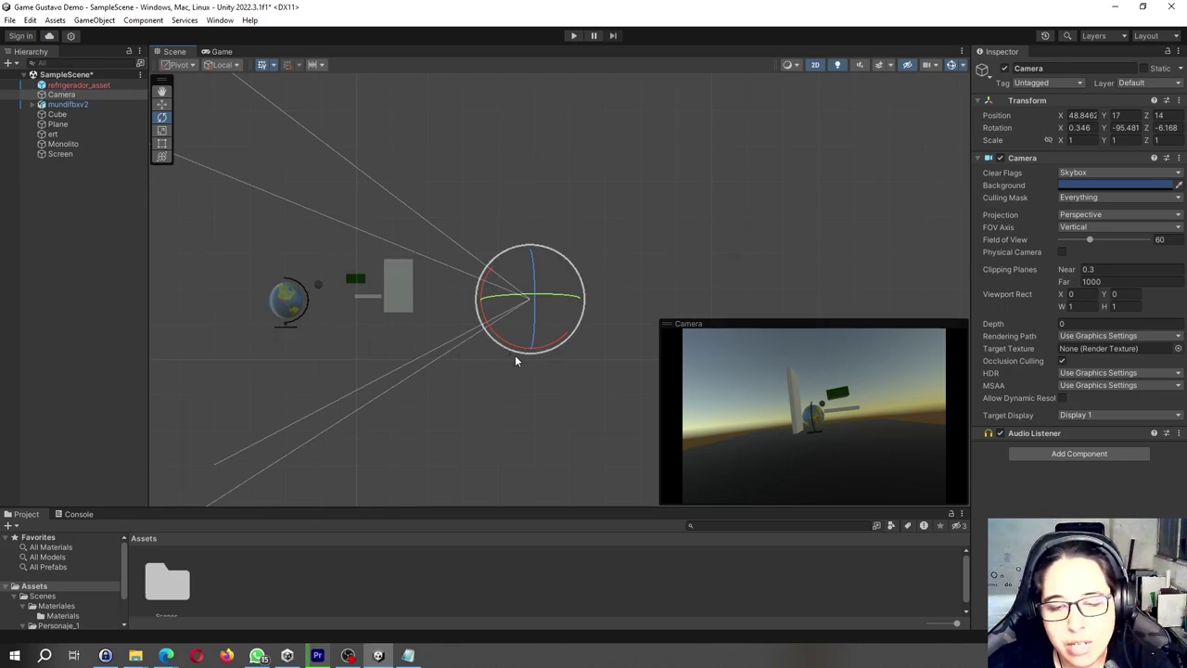
pyautogui.scroll(1, 517, 358)
pyautogui.scroll(1, 516, 358)
pyautogui.scroll(2, 516, 358)
pyautogui.scroll(1, 516, 361)
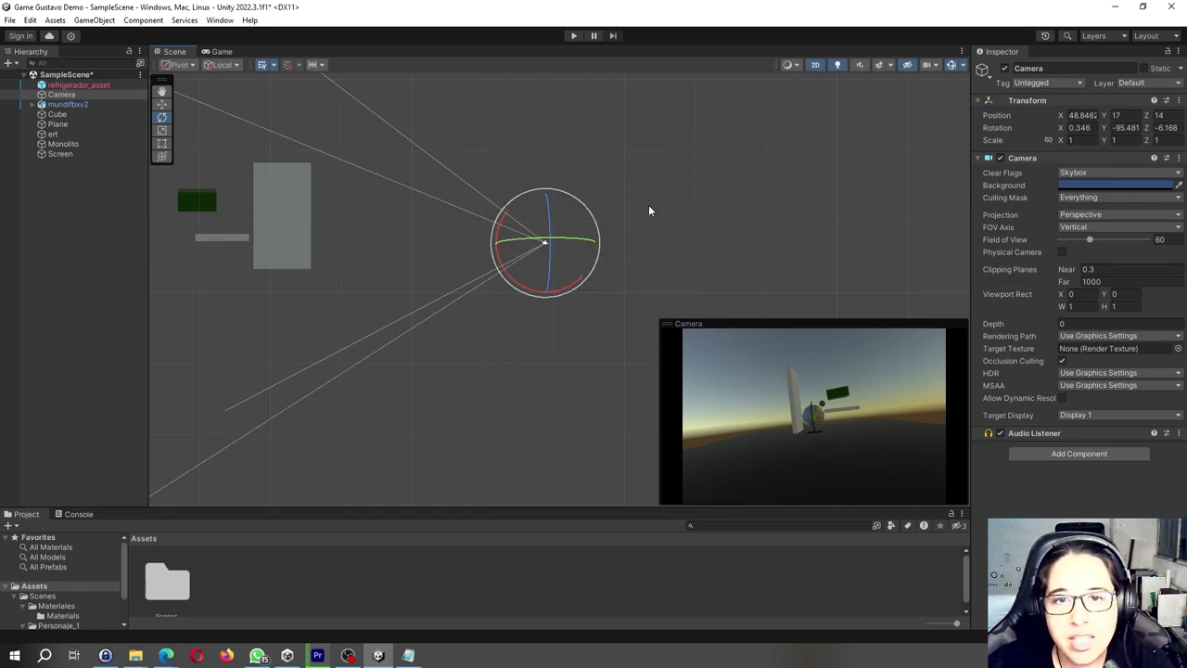
pyautogui.scroll(-3, 649, 204)
pyautogui.scroll(-2, 637, 218)
pyautogui.scroll(-2, 637, 218)
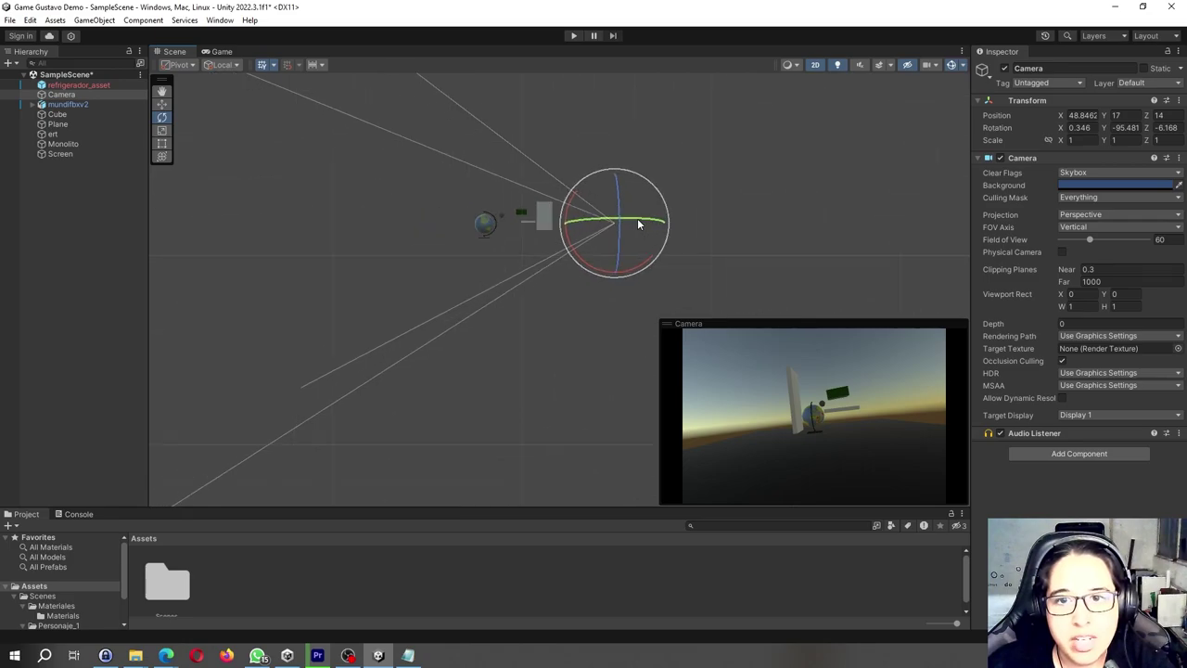
pyautogui.scroll(-1, 536, 253)
pyautogui.scroll(-2, 533, 249)
pyautogui.press('Left')
pyautogui.press('Left')
pyautogui.press('Left')
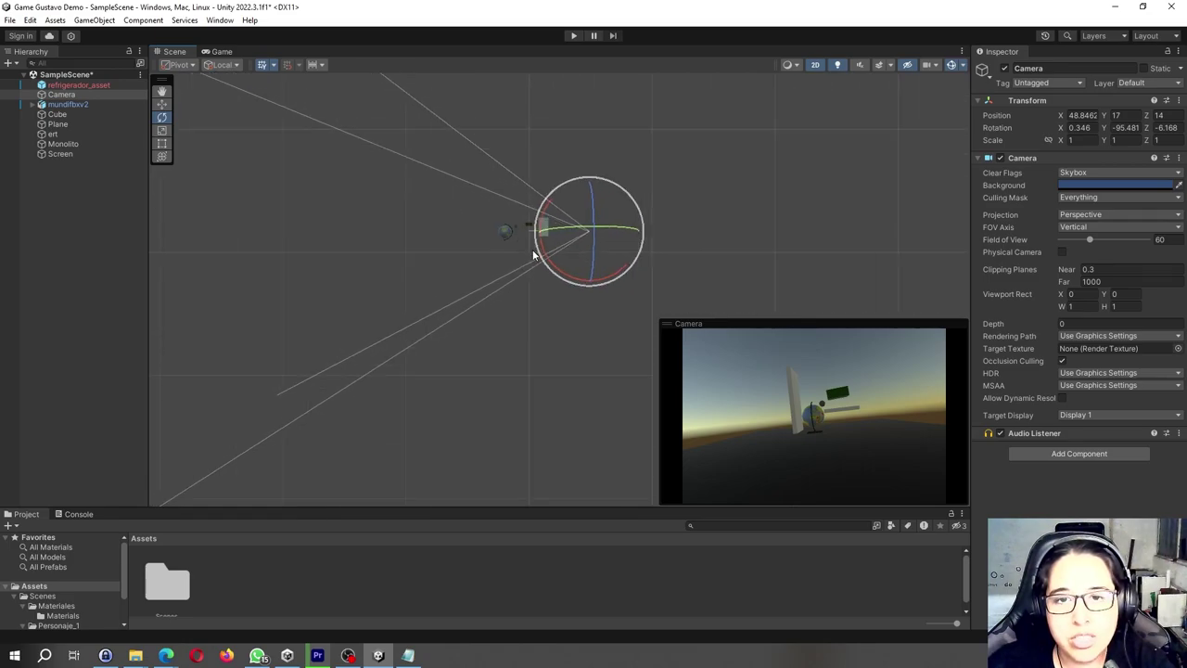
pyautogui.scroll(2, 532, 253)
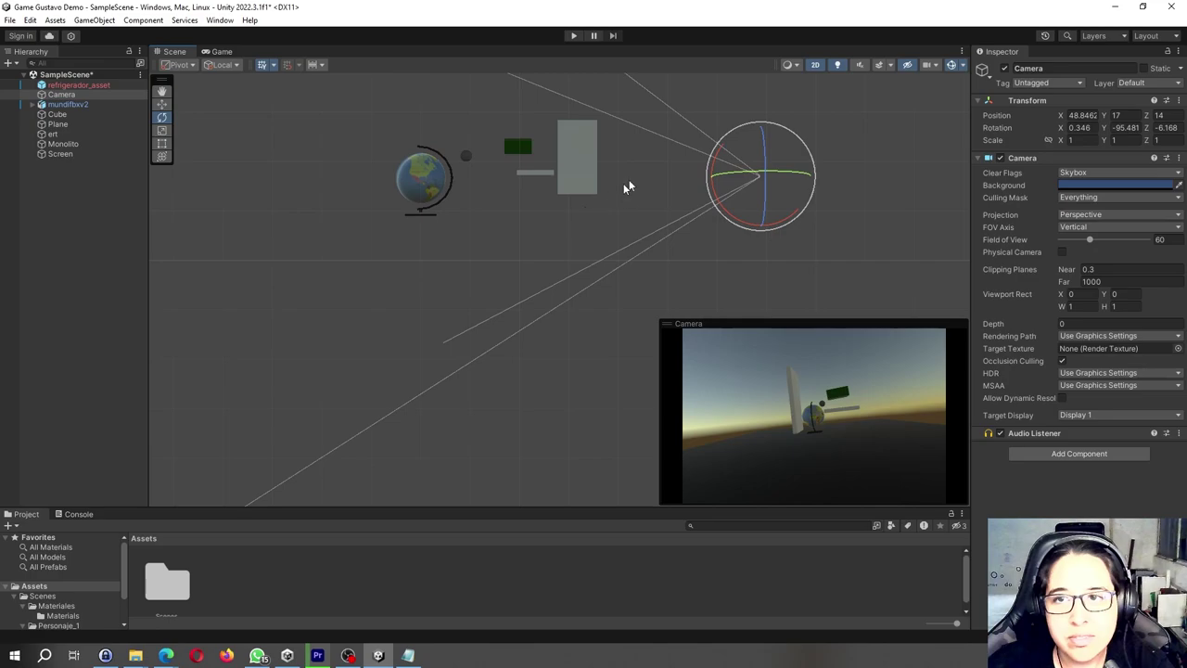
# Return the Scene view to 3D perspective and frame the Camera
pyautogui.click(815, 67)
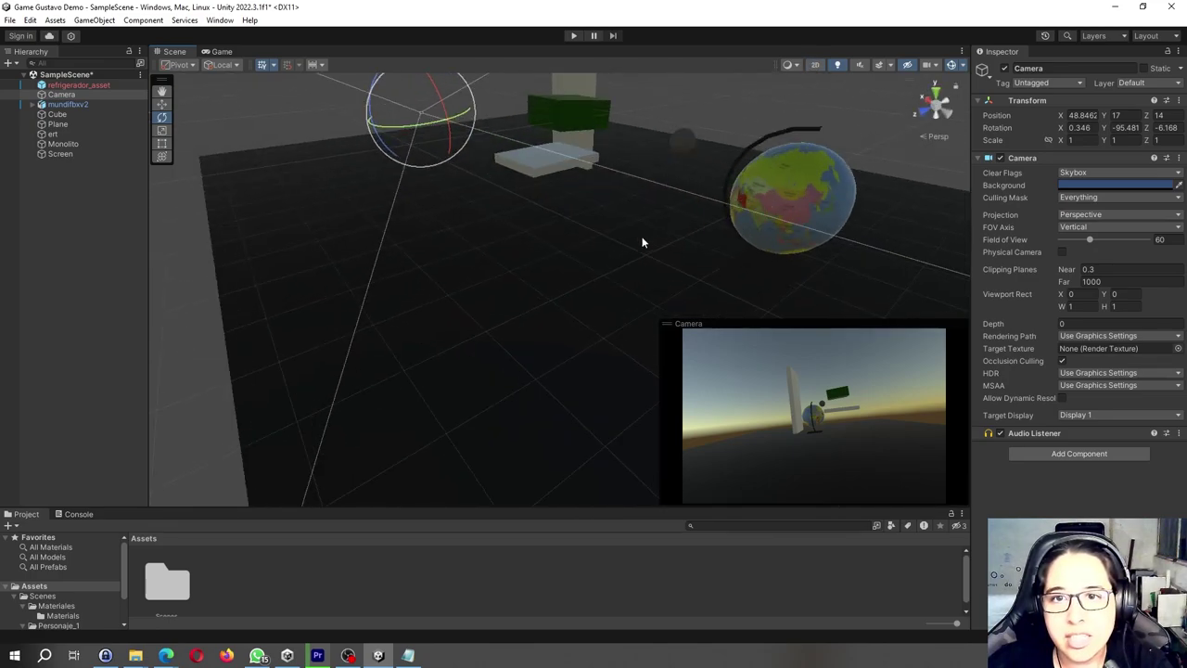
pyautogui.moveTo(566, 192); pyautogui.dragTo(568, 206, button='middle')
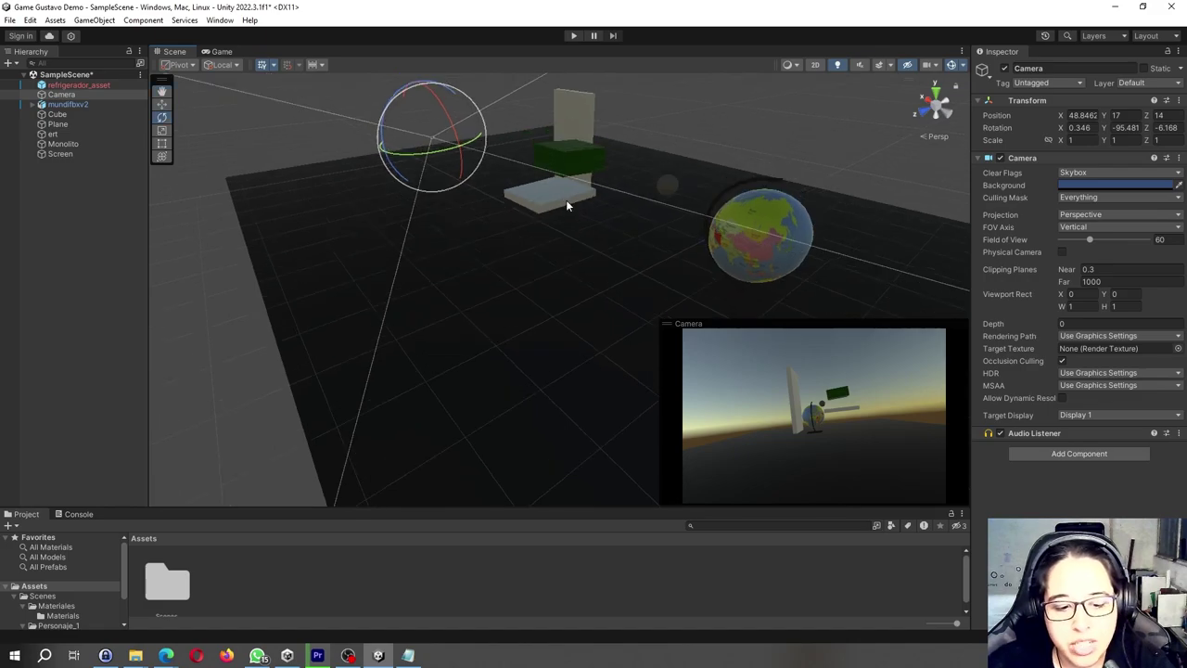
pyautogui.press('f')
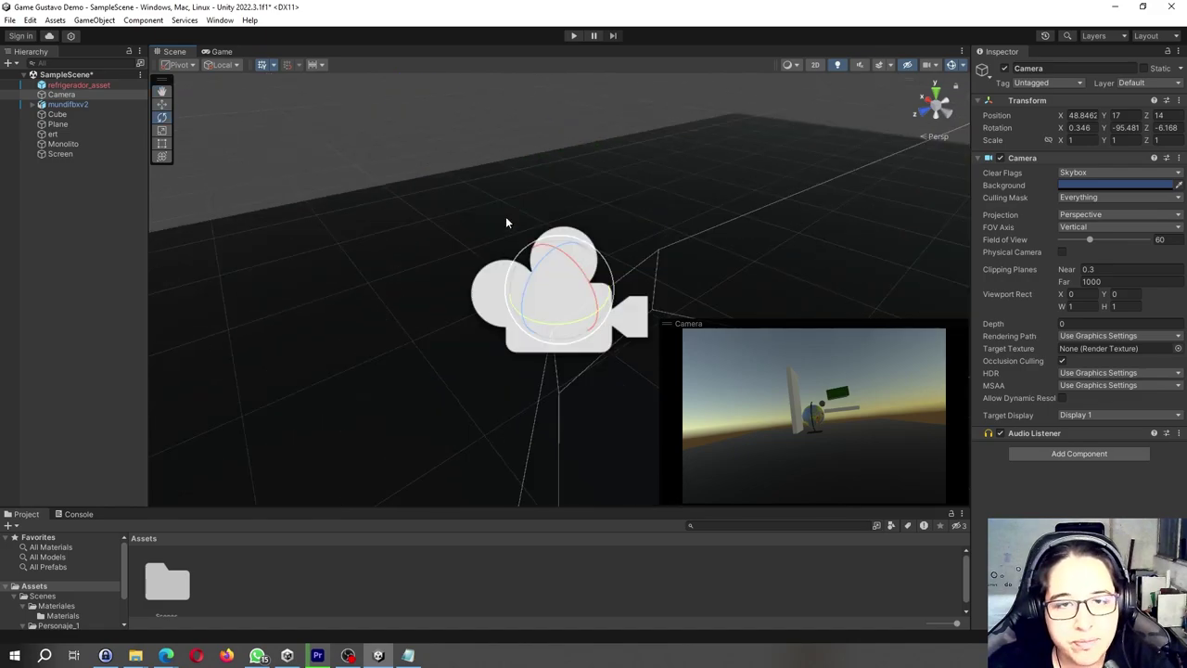
pyautogui.scroll(-5, 570, 236)
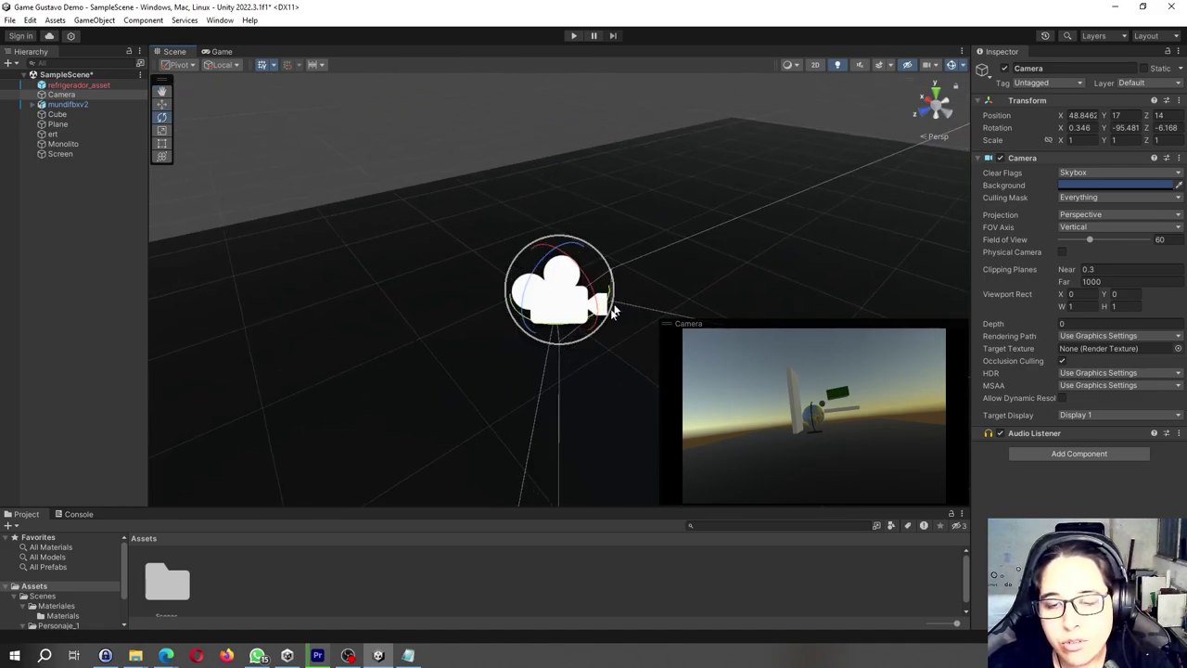
pyautogui.scroll(-2, 601, 340)
pyautogui.scroll(-2, 601, 342)
pyautogui.scroll(-1, 601, 341)
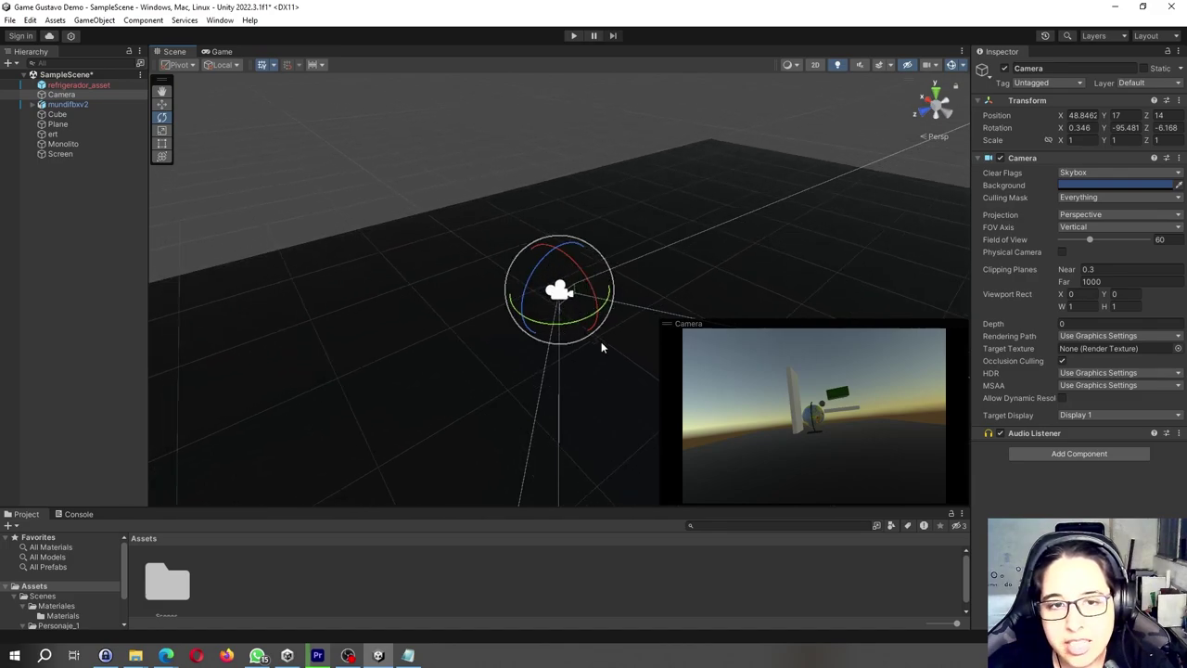
# Toggle scene lighting off, back on, and off again
pyautogui.click(838, 65)
pyautogui.click(837, 65)
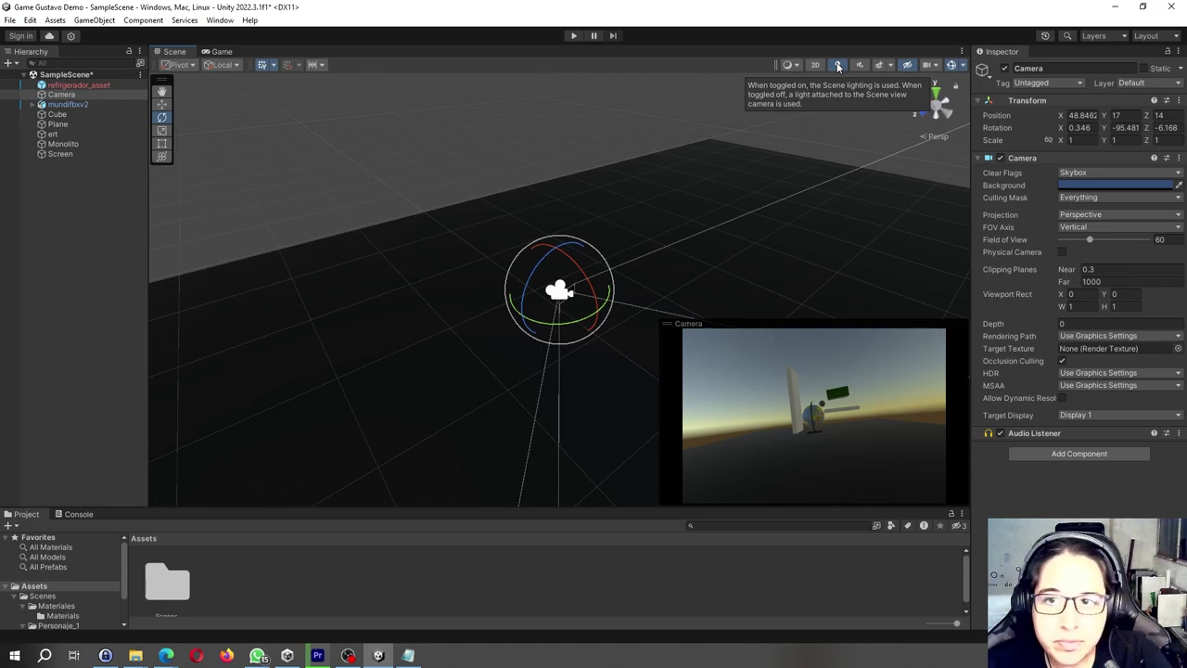
pyautogui.click(838, 65)
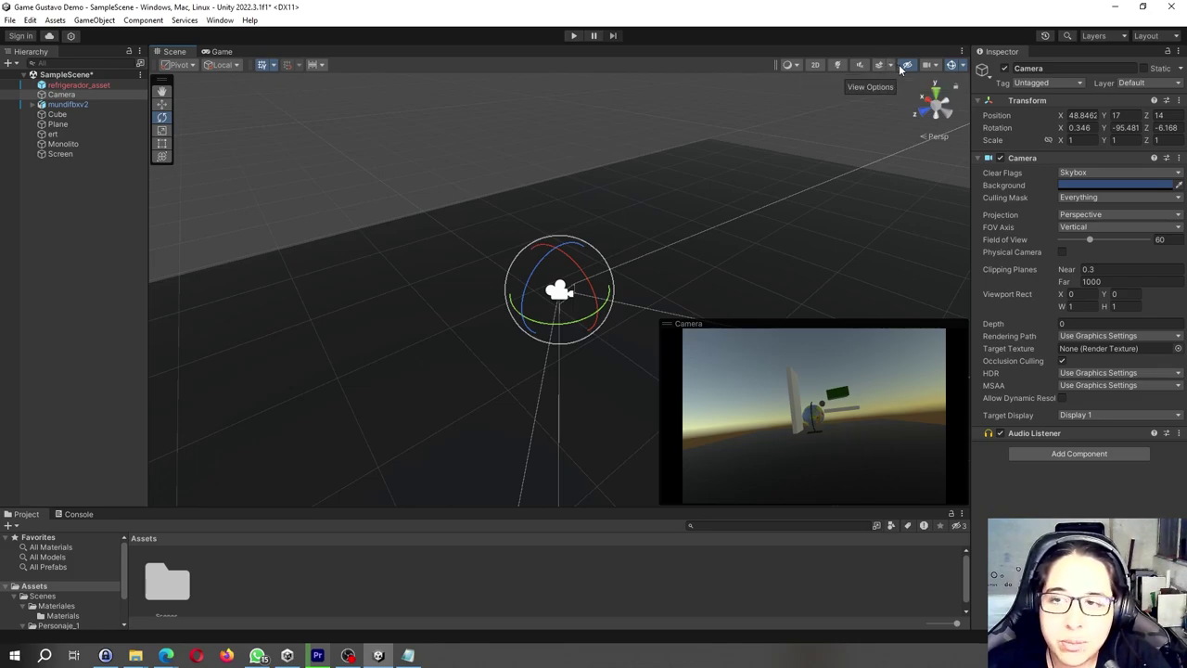
# Open and close the Scene view effects list
pyautogui.click(892, 67)
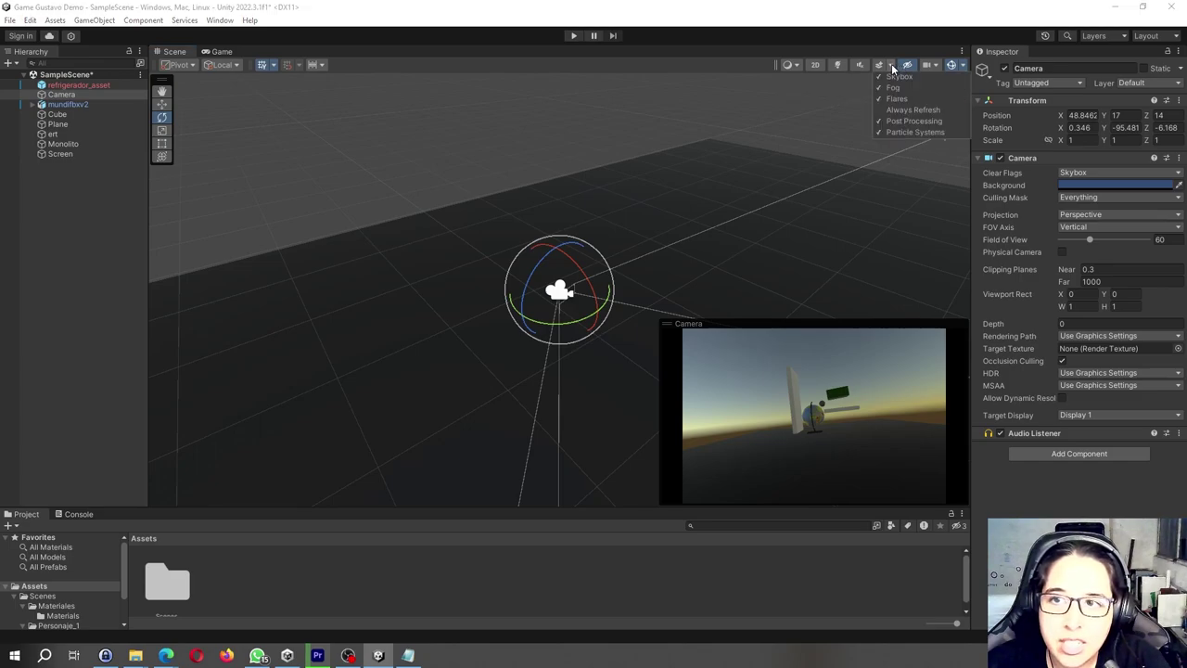
pyautogui.click(892, 67)
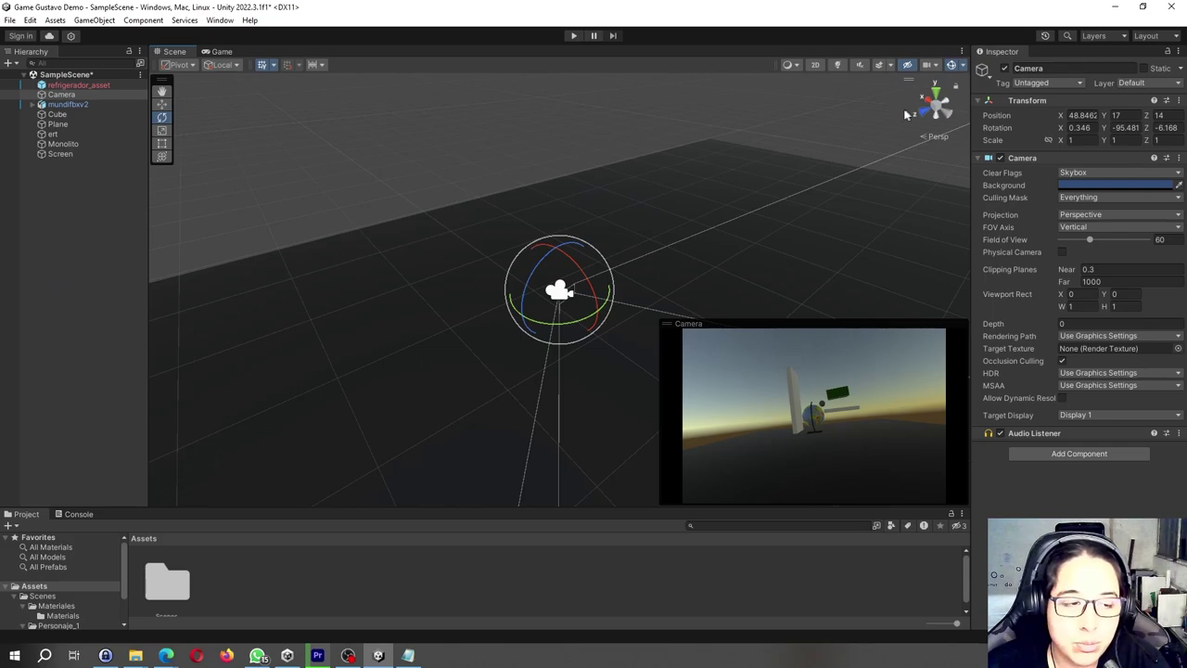
pyautogui.click(937, 66)
# Adjust the Scene camera field of view and speed, then reset the settings to defaults
pyautogui.click(937, 67)
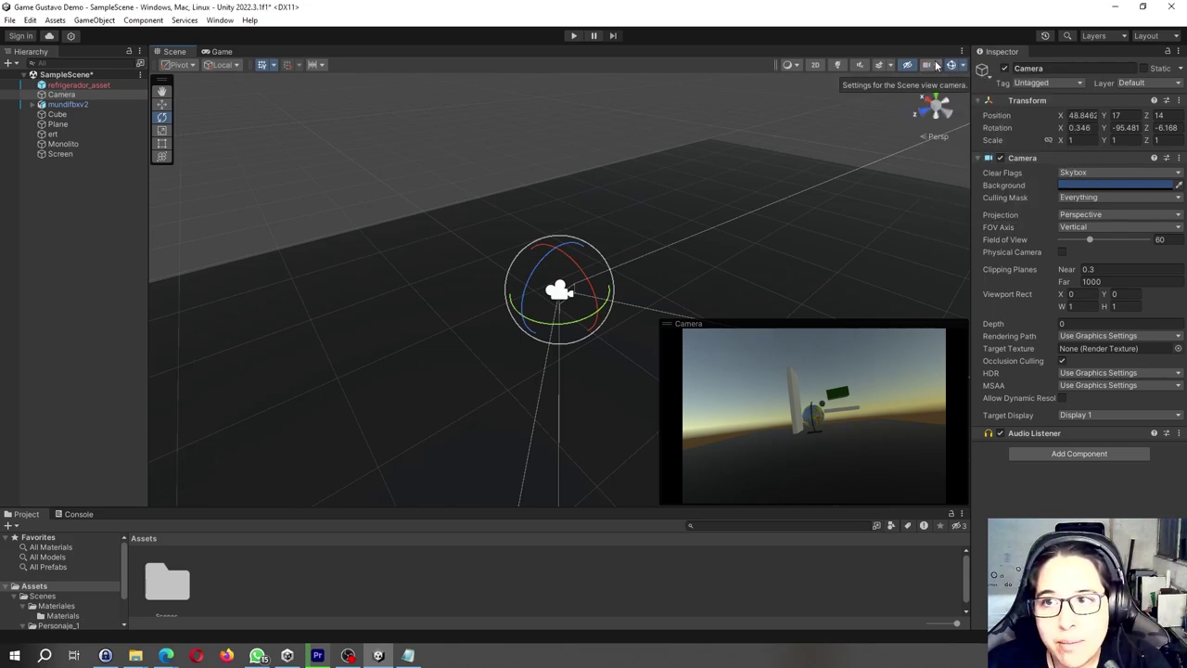
pyautogui.click(936, 66)
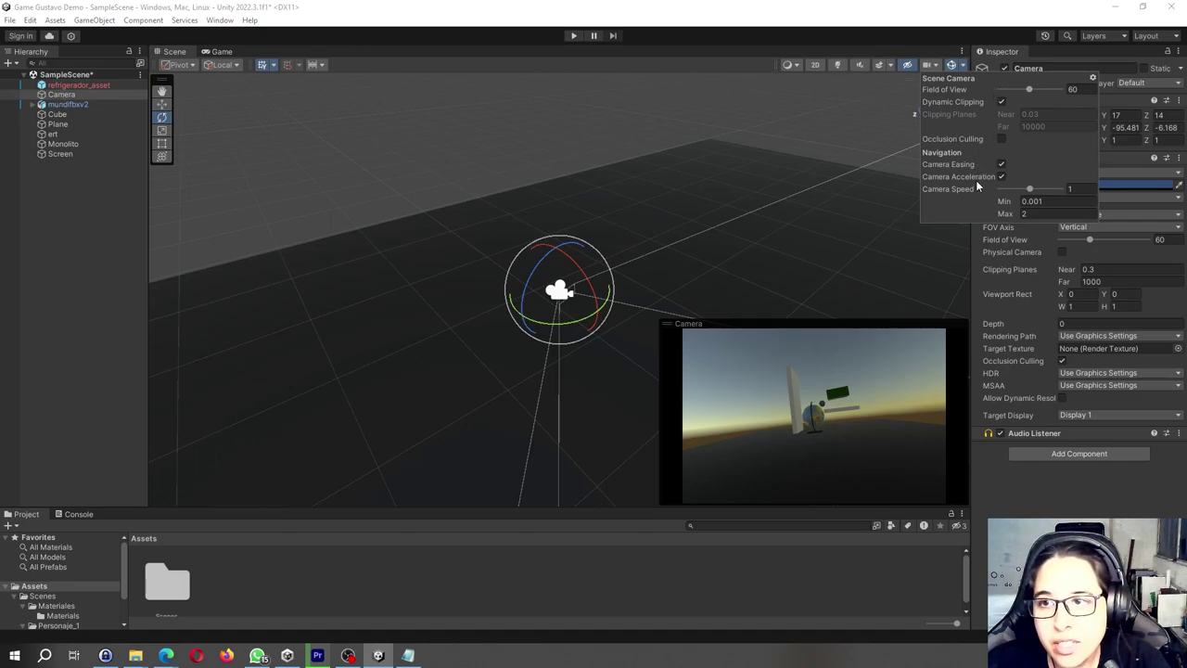
pyautogui.moveTo(1031, 93)
pyautogui.mouseDown()
pyautogui.moveTo(1059, 95)
pyautogui.moveTo(1027, 90)
pyautogui.mouseUp()
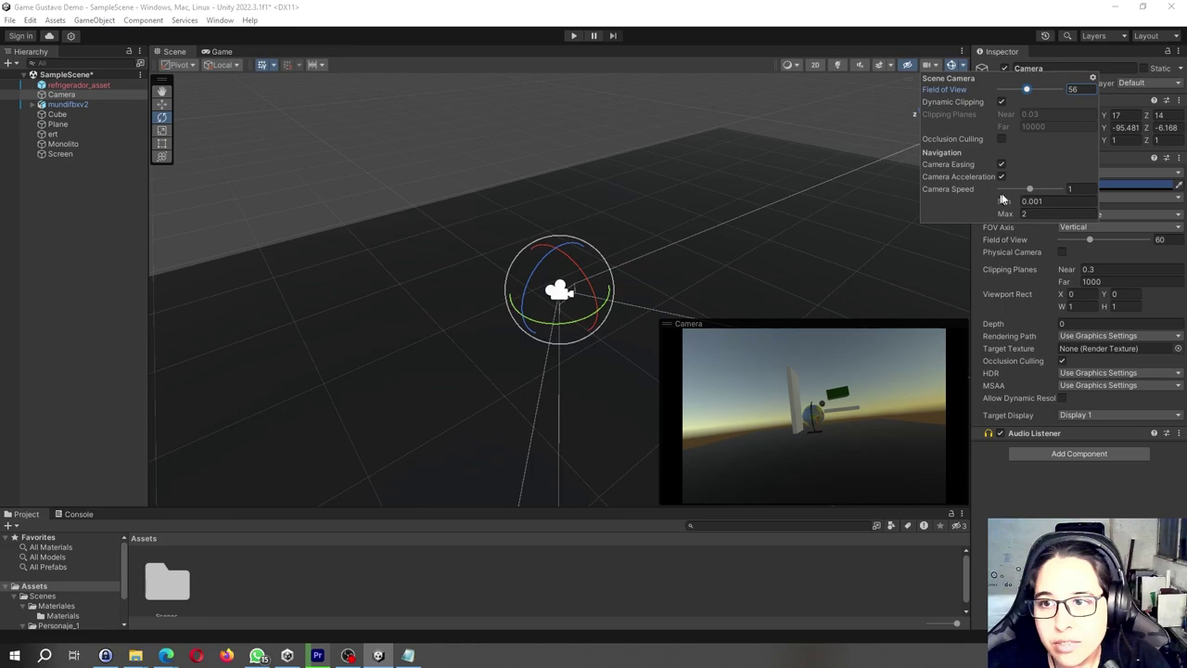
pyautogui.moveTo(1030, 190); pyautogui.dragTo(1024, 192)
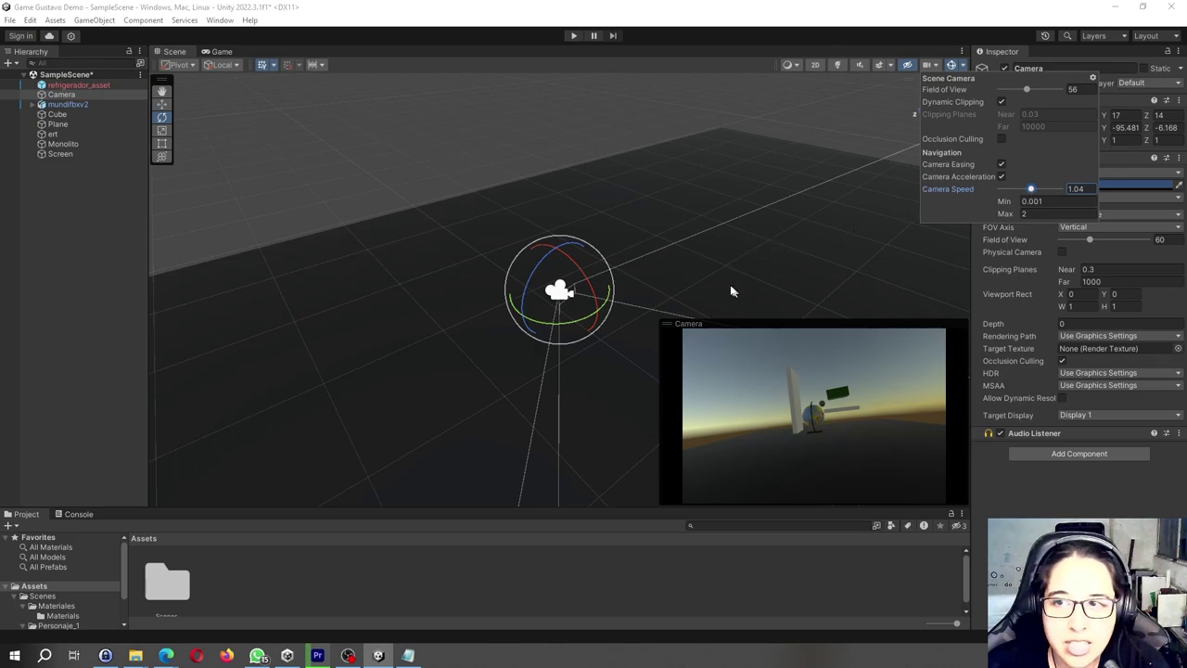
pyautogui.click(1085, 188)
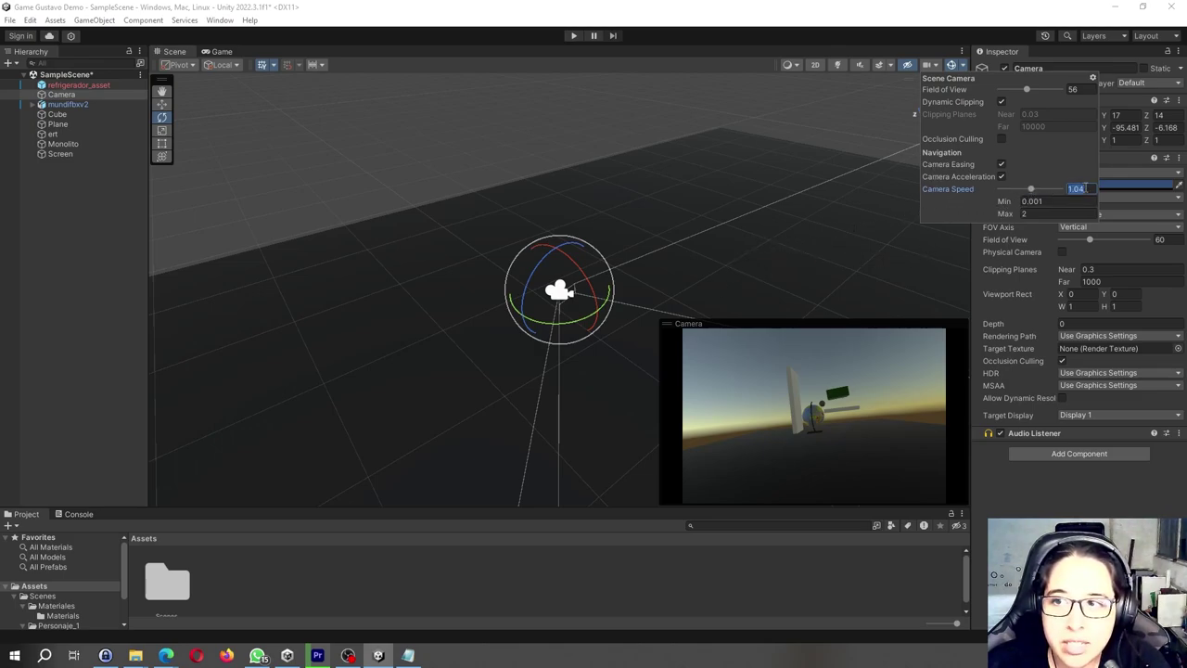
pyautogui.click(1094, 78)
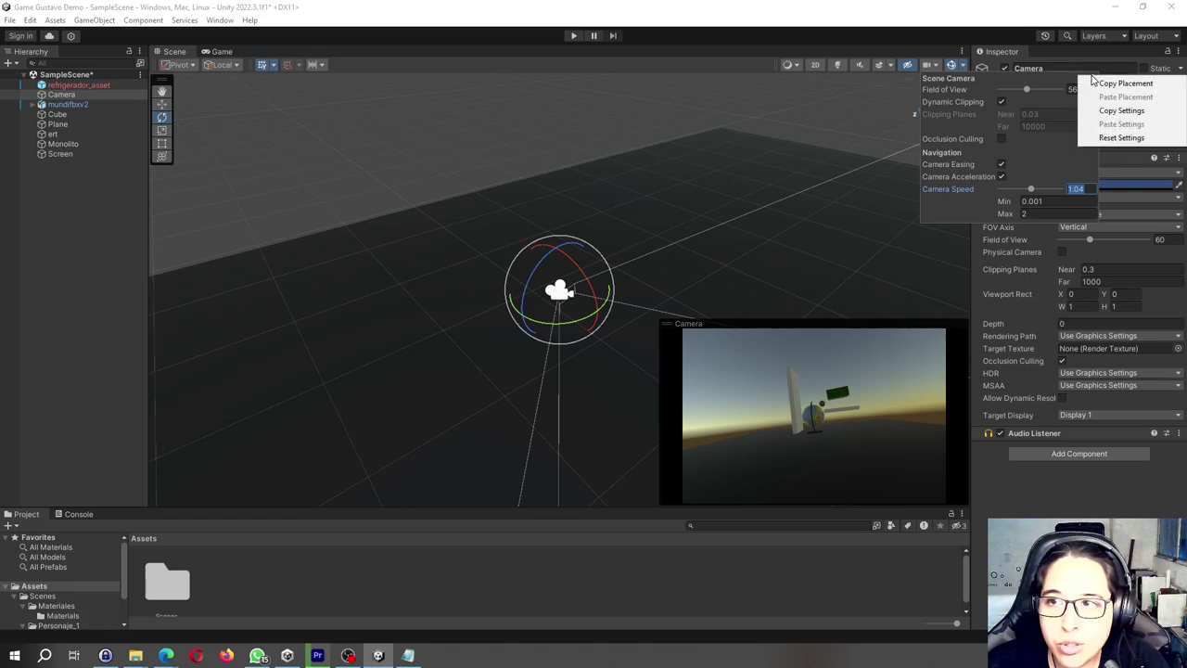
pyautogui.click(1150, 138)
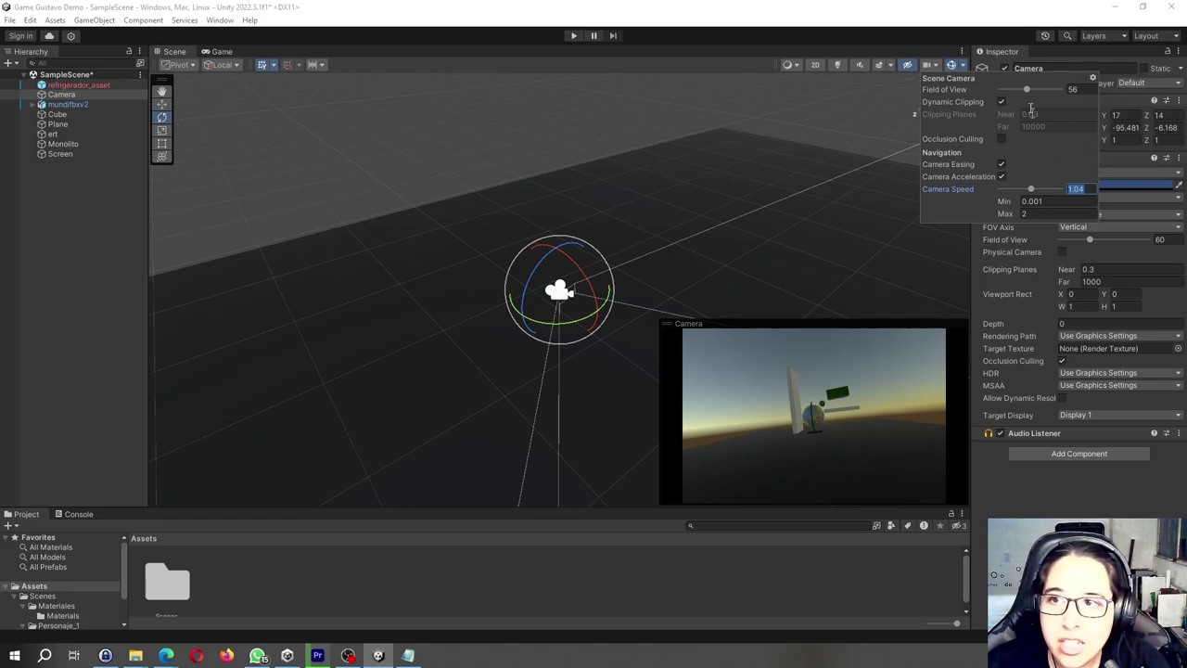
# Set field of view to 112 and speed to 1.78, then reset to defaults again
pyautogui.moveTo(1028, 89); pyautogui.dragTo(1057, 89)
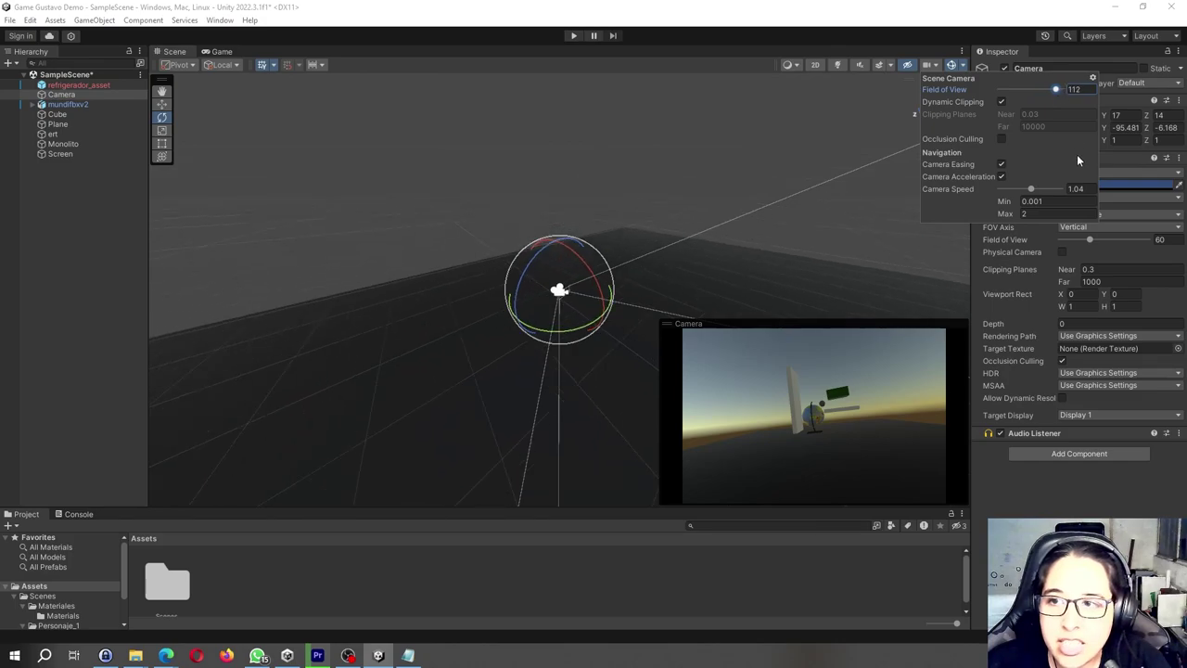
pyautogui.moveTo(1040, 196); pyautogui.dragTo(1054, 190)
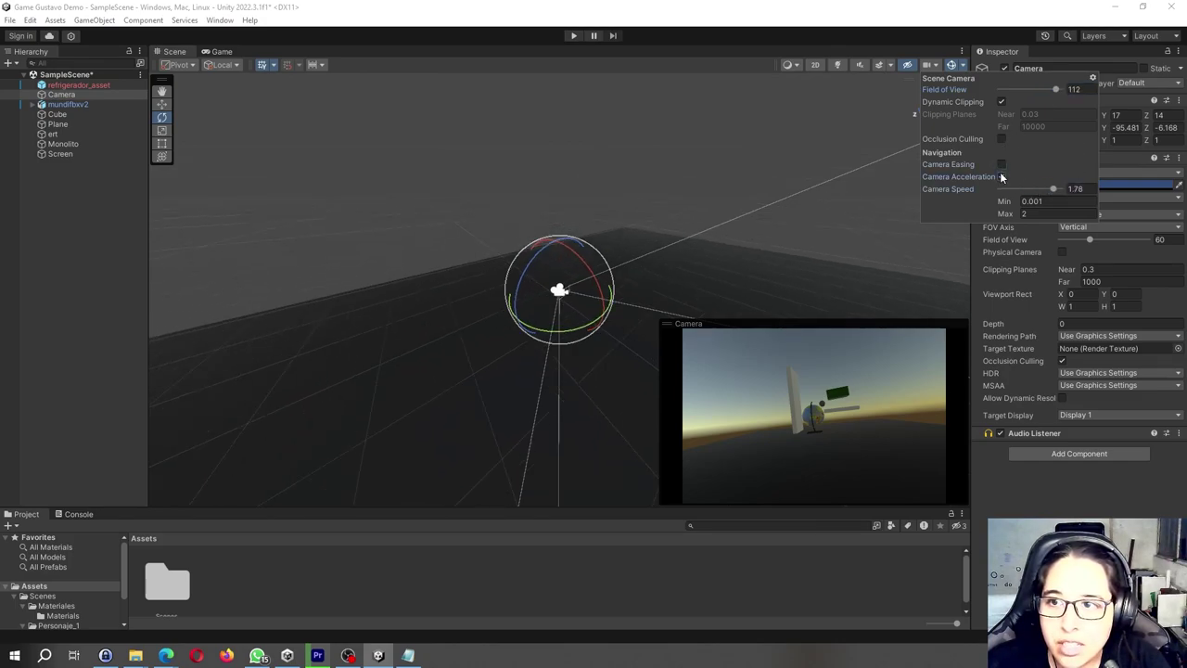
pyautogui.click(1091, 74)
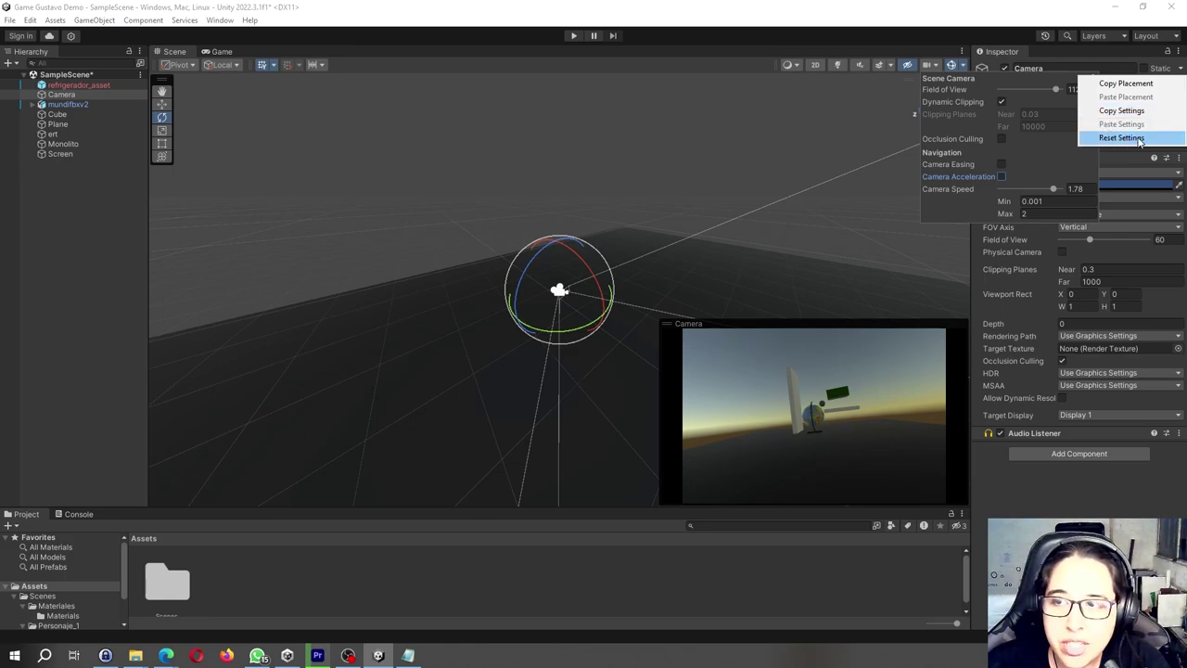
pyautogui.click(1121, 137)
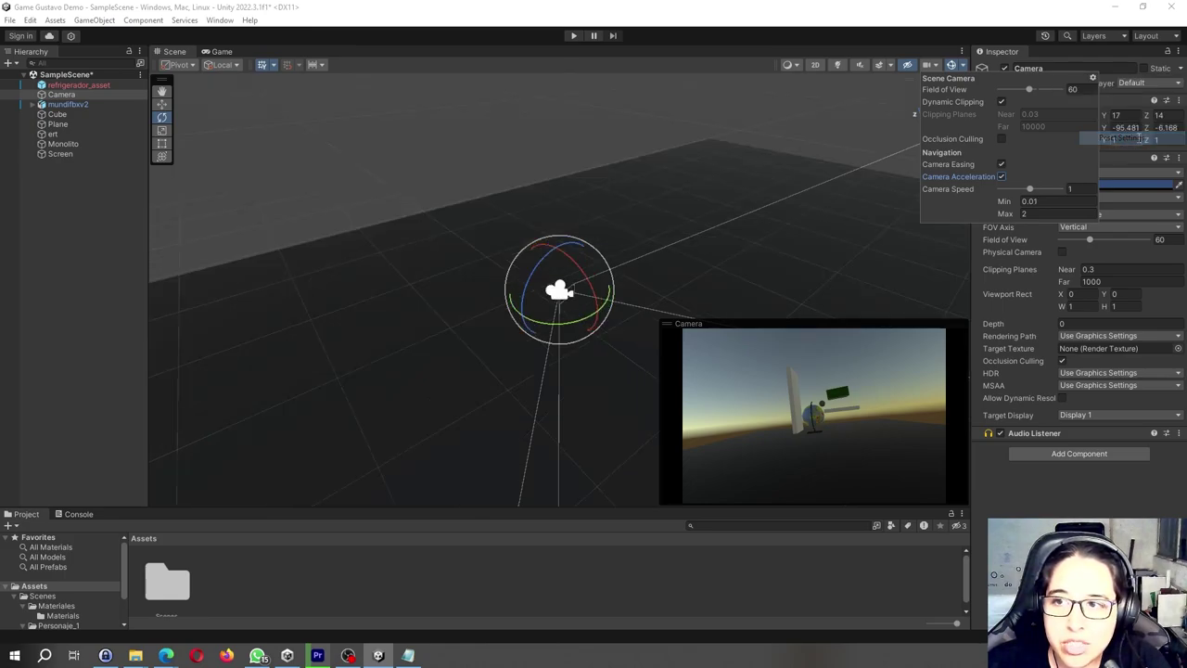
pyautogui.click(1002, 176)
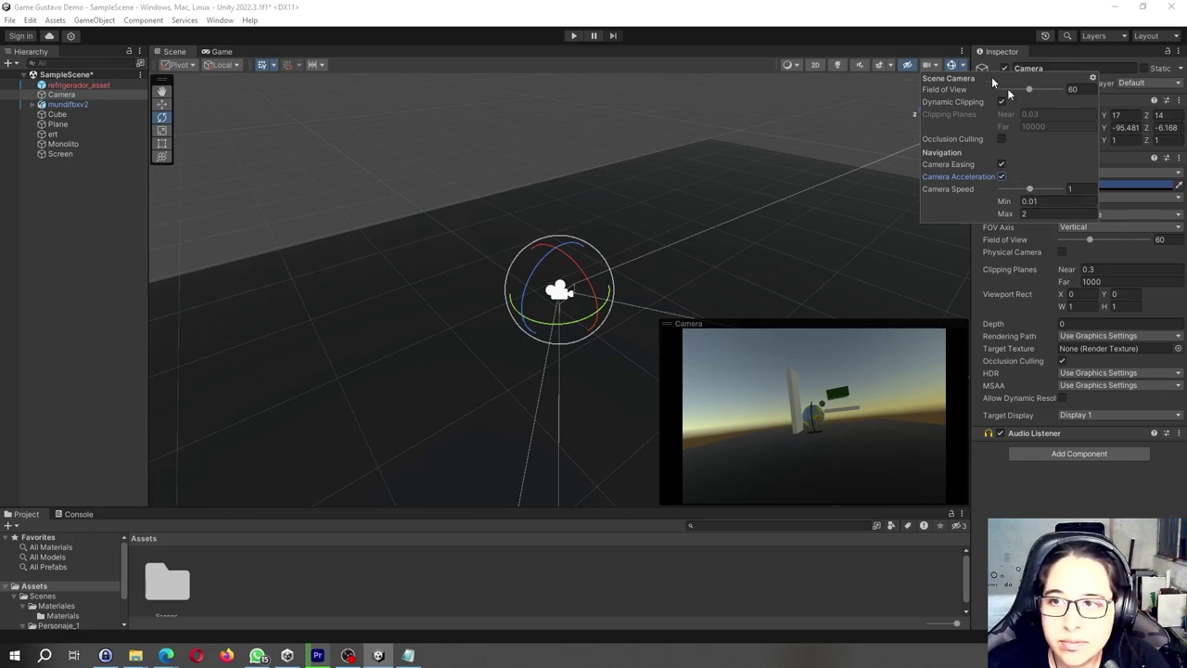
# Toggle the Scene view gizmos off and on, check the Gizmos dropdown options, then leave gizmos visible
pyautogui.click(955, 69)
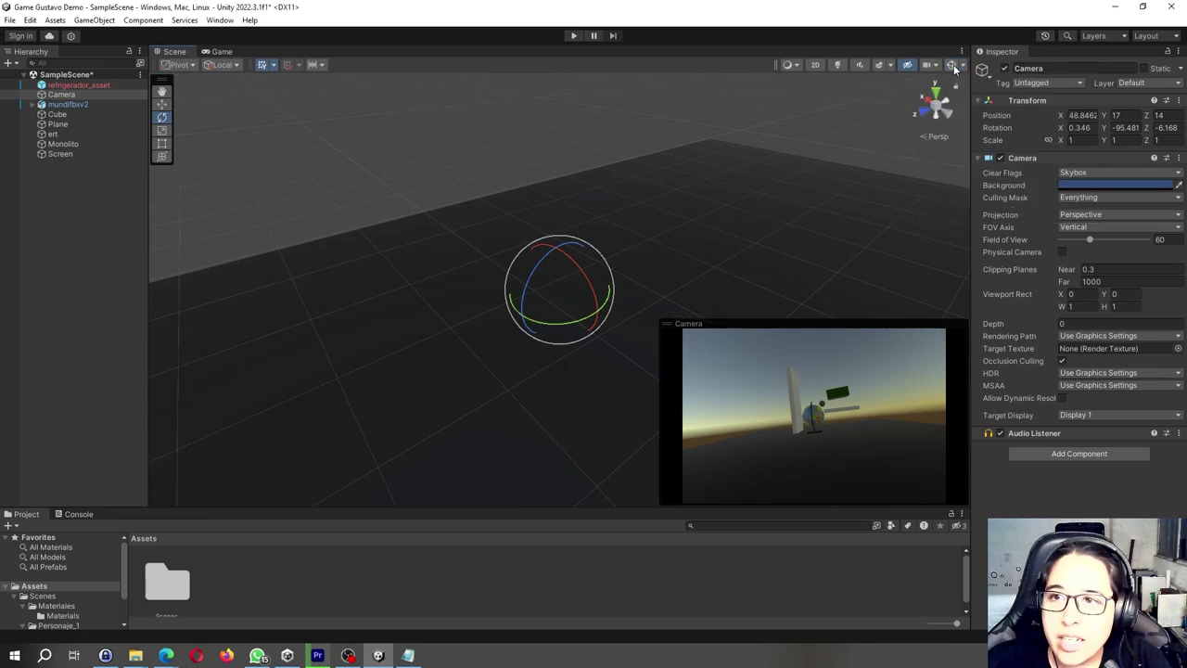
pyautogui.click(952, 66)
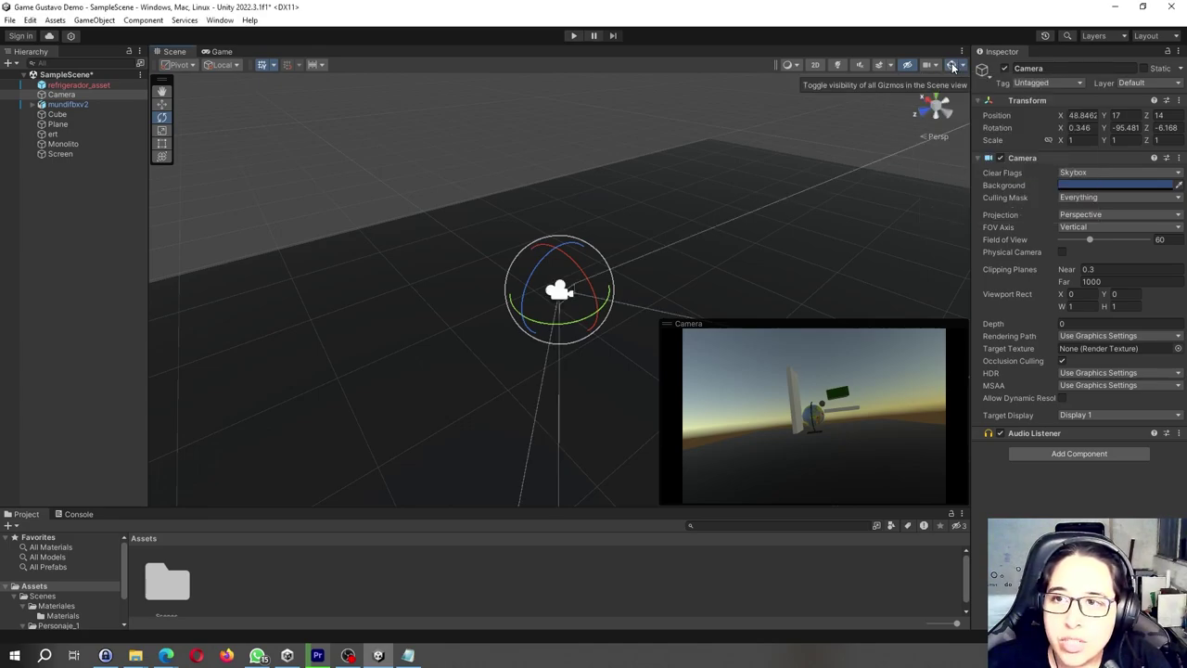
pyautogui.click(953, 67)
pyautogui.click(953, 67)
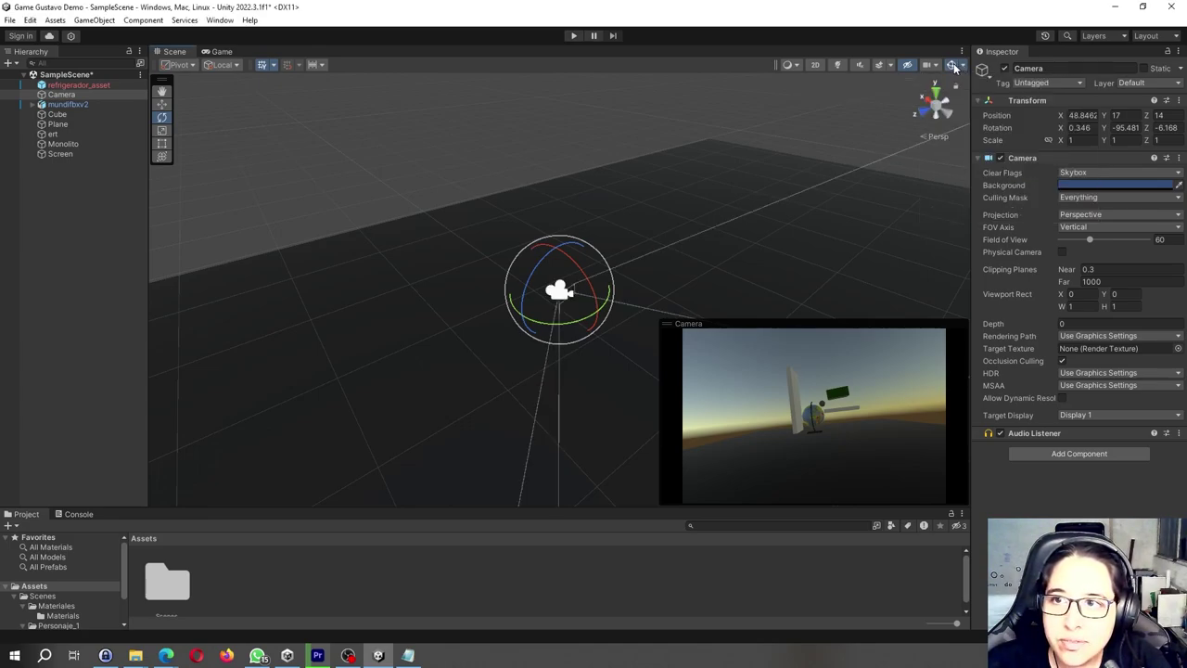
pyautogui.click(953, 67)
pyautogui.click(954, 67)
pyautogui.click(953, 67)
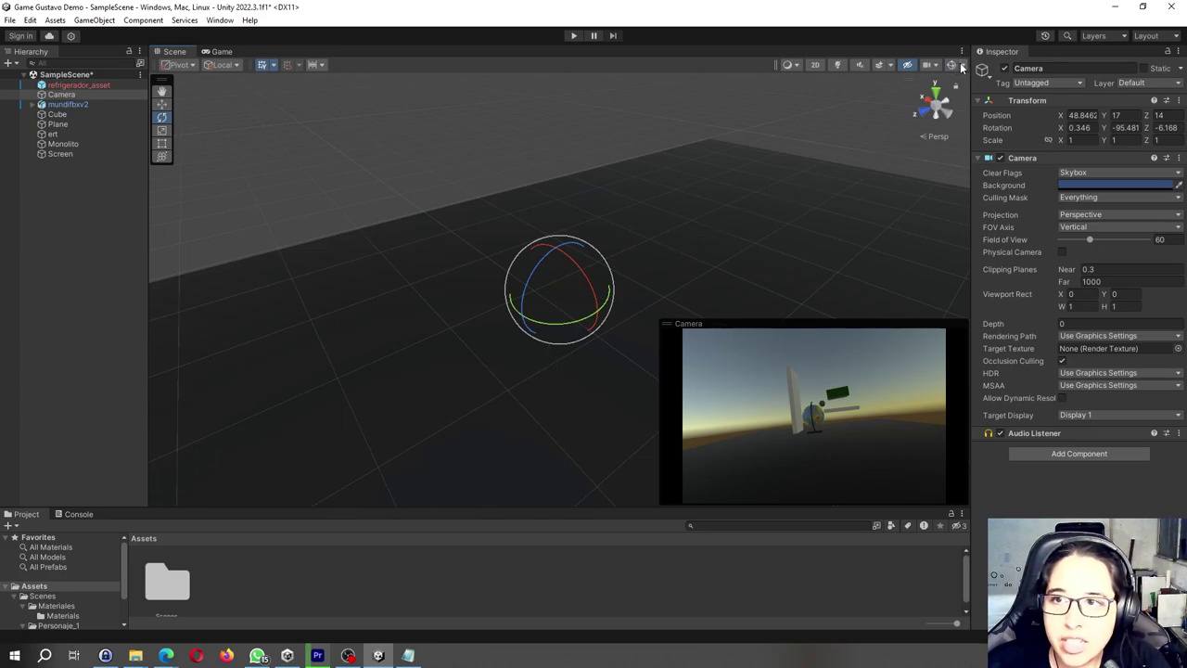
pyautogui.click(960, 67)
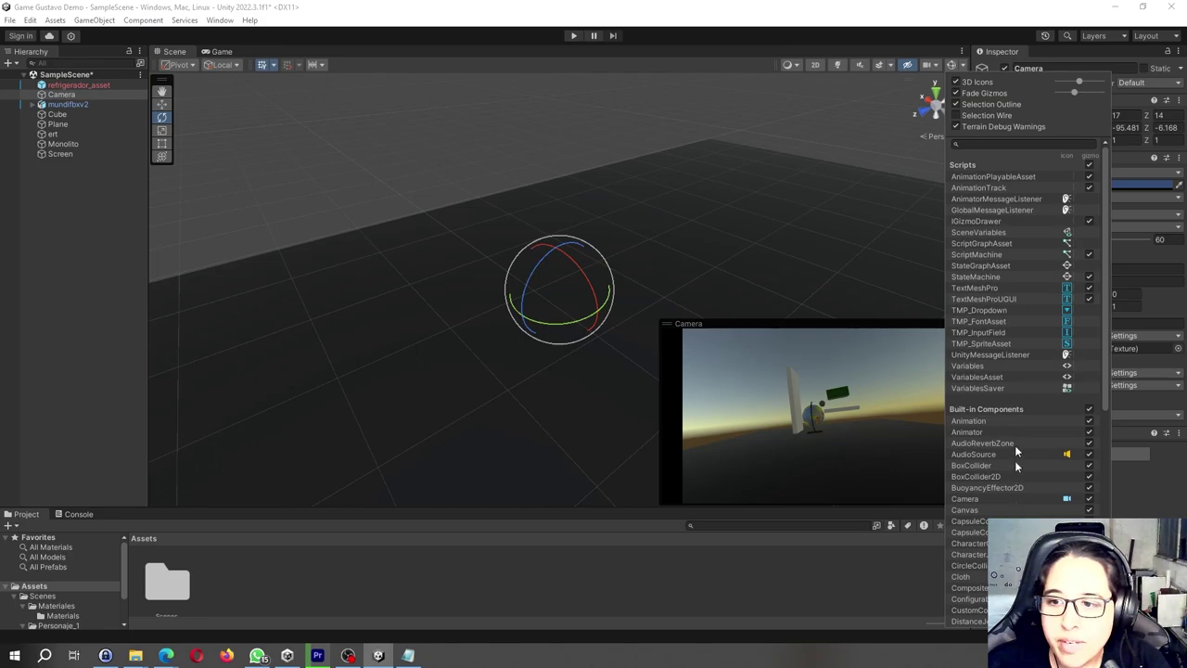
pyautogui.click(951, 66)
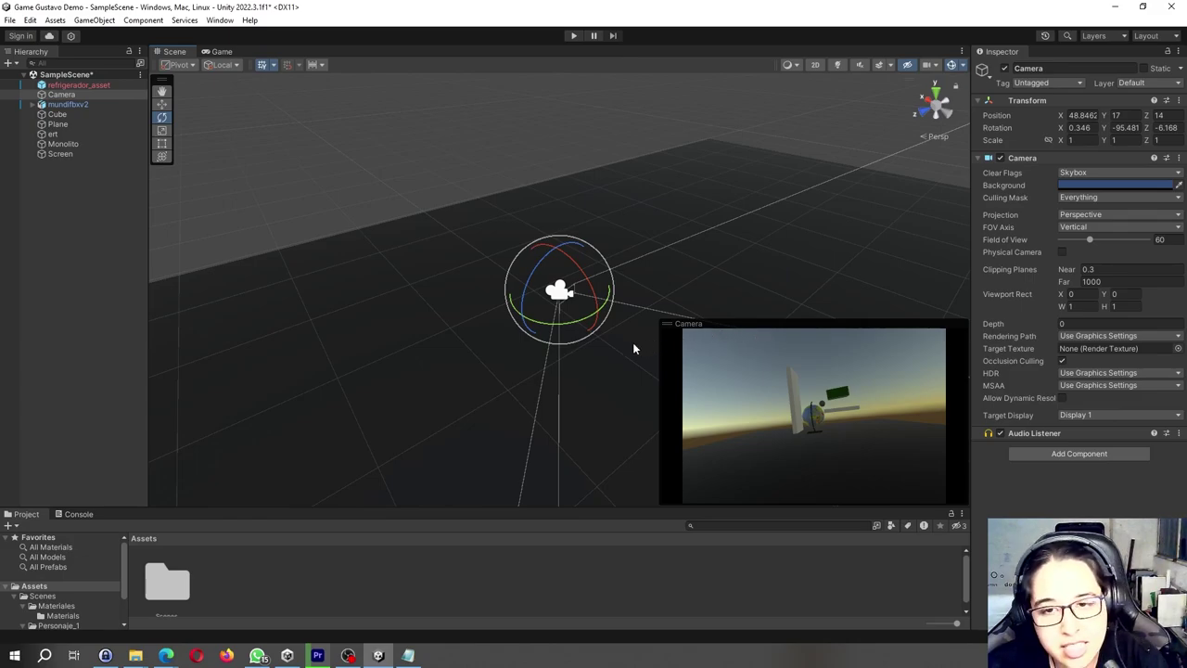
# Slide the Camera along its Z axis toward the scene objects with the Move tool
pyautogui.moveTo(614, 338); pyautogui.dragTo(483, 305, button='middle')
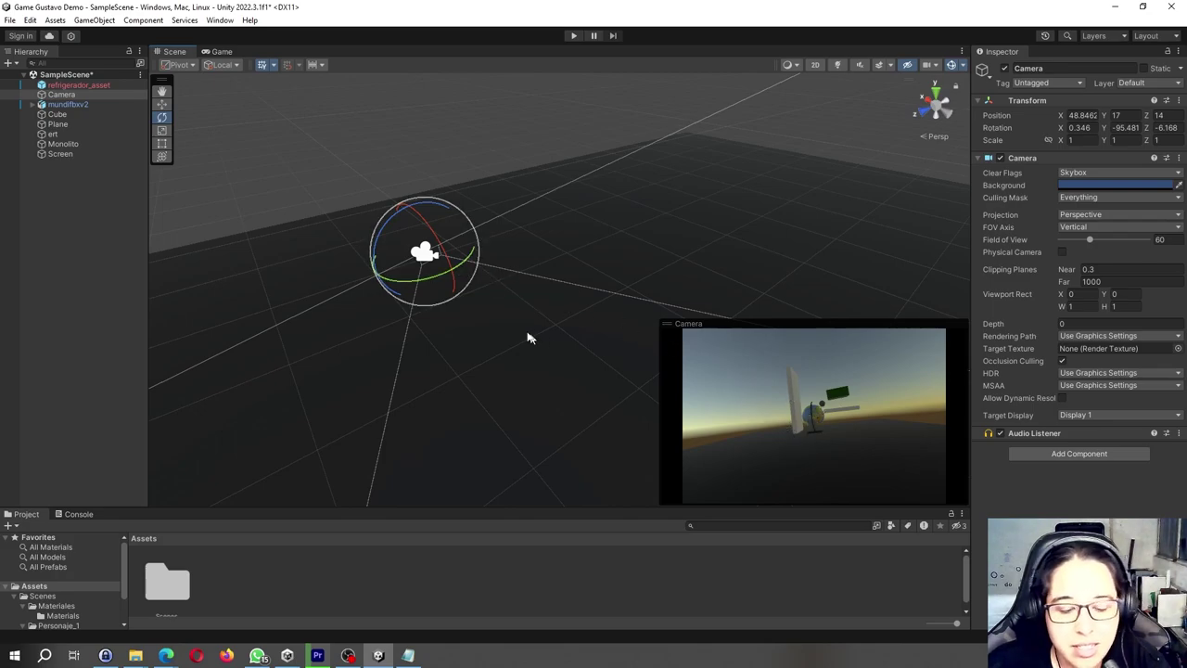
pyautogui.press('w')
pyautogui.moveTo(450, 267); pyautogui.dragTo(1041, 474)
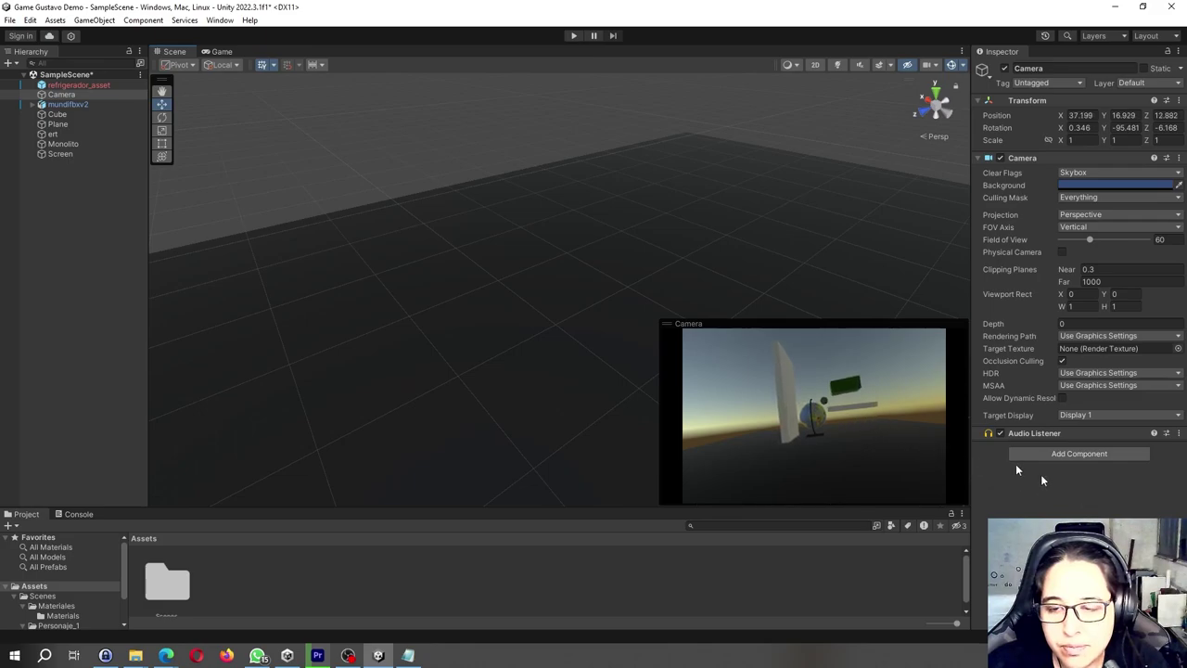
pyautogui.moveTo(657, 409)
pyautogui.mouseDown(button='middle')
pyautogui.moveTo(380, 232)
pyautogui.moveTo(464, 300)
pyautogui.moveTo(440, 286)
pyautogui.mouseUp(button='middle')
pyautogui.scroll(-3, 381, 232)
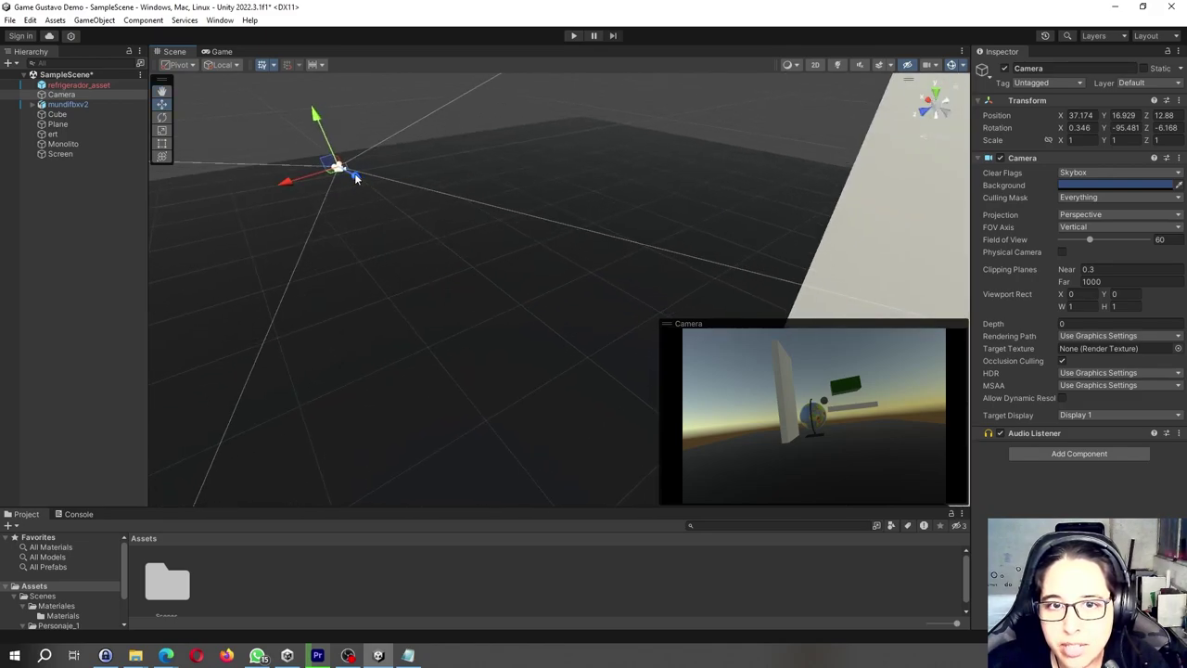
pyautogui.moveTo(354, 173)
pyautogui.mouseDown()
pyautogui.moveTo(536, 280)
pyautogui.moveTo(368, 264)
pyautogui.moveTo(287, 295)
pyautogui.mouseUp()
# Settle the Camera at 26.08, 17.27, 15.78 and level its Z rotation to 1.241
pyautogui.moveTo(322, 237); pyautogui.dragTo(322, 222)
pyautogui.press('e')
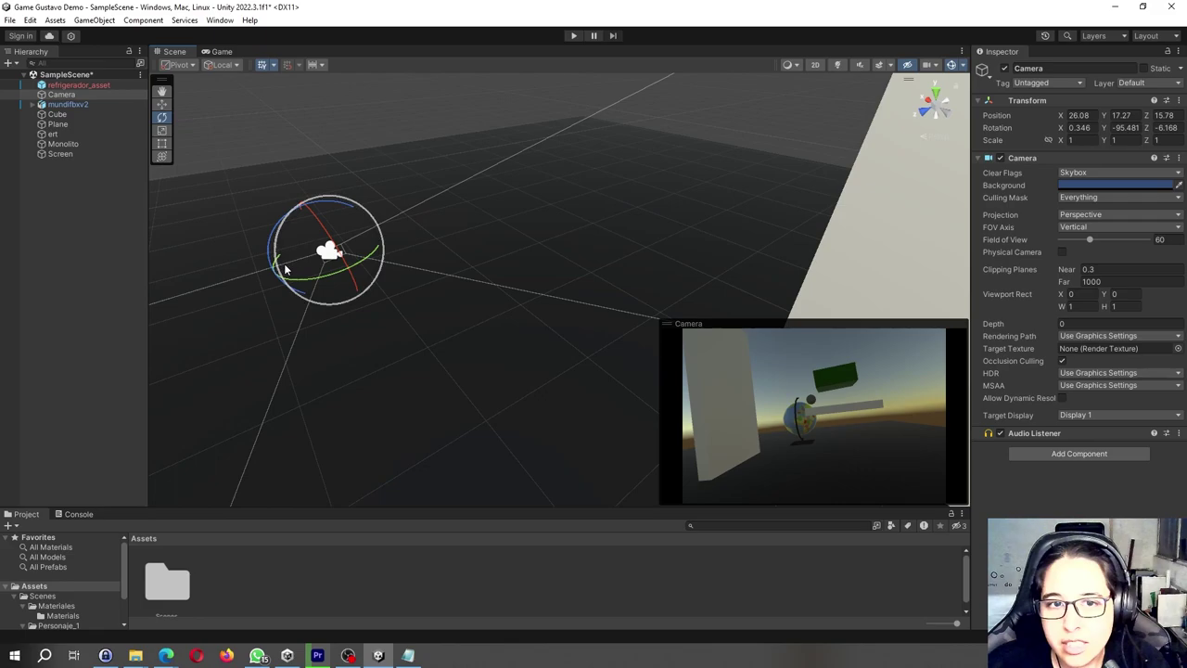
pyautogui.moveTo(276, 255); pyautogui.dragTo(265, 245)
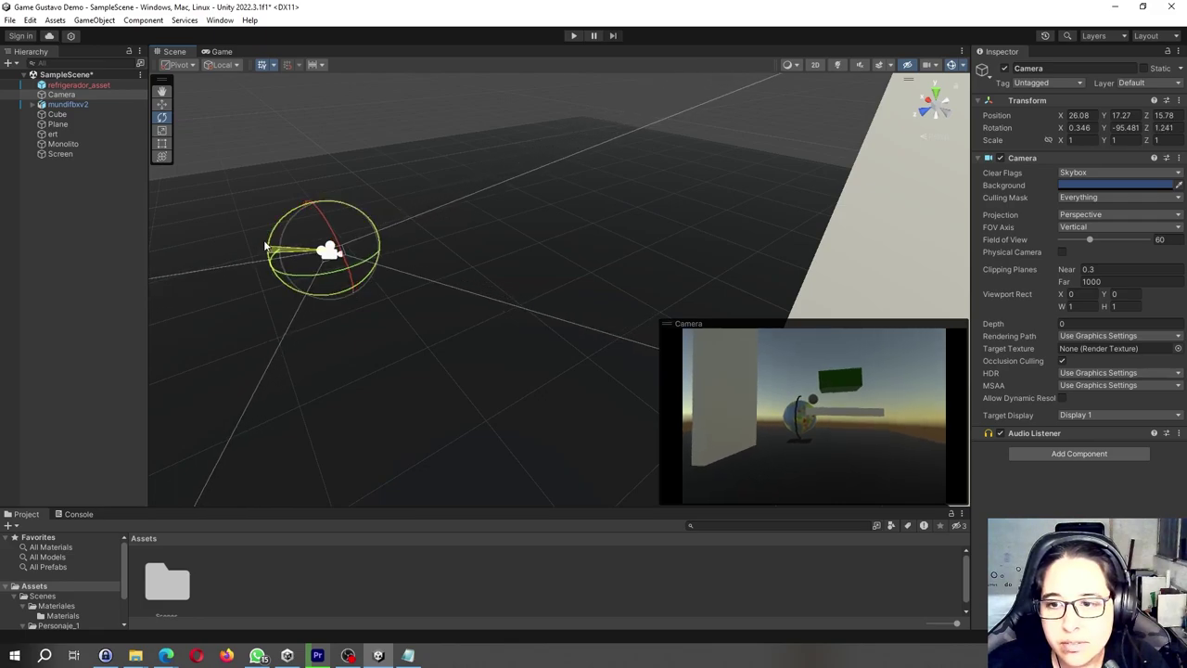